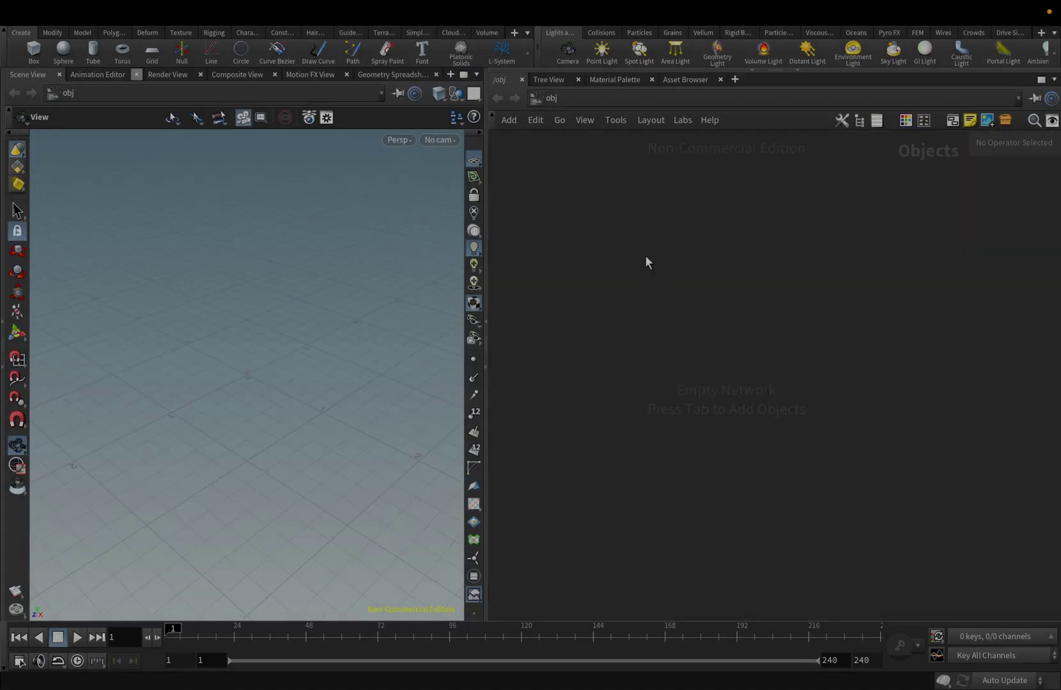
# Step: Create a Tube object in the empty object network and go inside it to its geometry network
pyautogui.press('Tab')
pyautogui.write('tu')
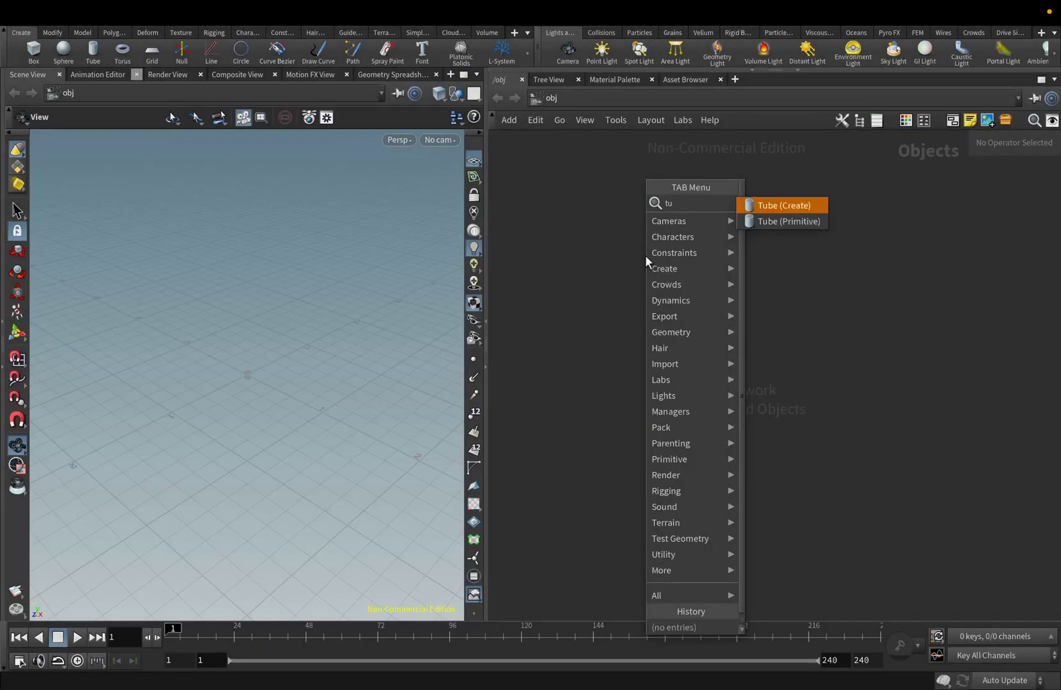
pyautogui.click(784, 205)
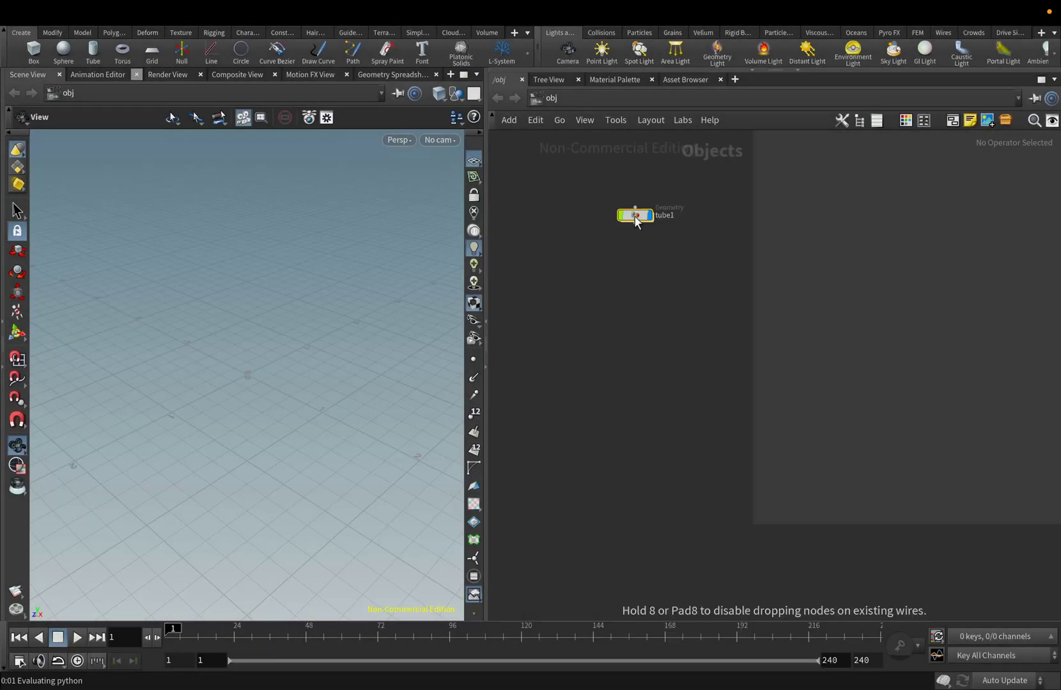
pyautogui.click(634, 215)
pyautogui.doubleClick(634, 218)
pyautogui.moveTo(764, 373); pyautogui.dragTo(601, 242)
# Step: Set the tube's number of columns to 27
pyautogui.click(593, 244)
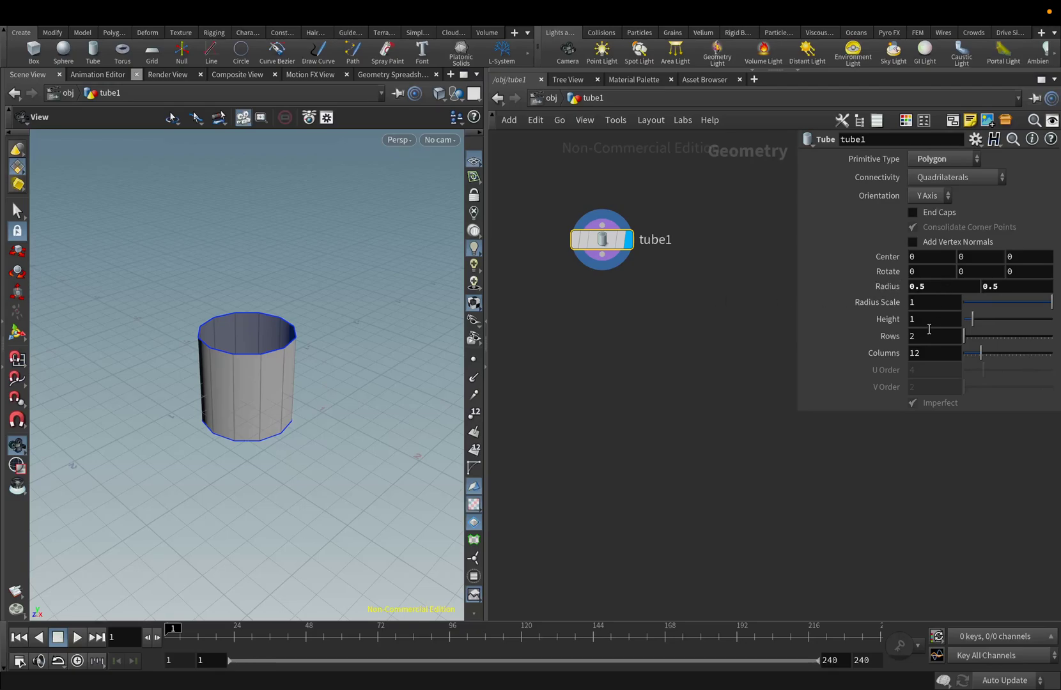
pyautogui.write('27')
pyautogui.click(783, 367)
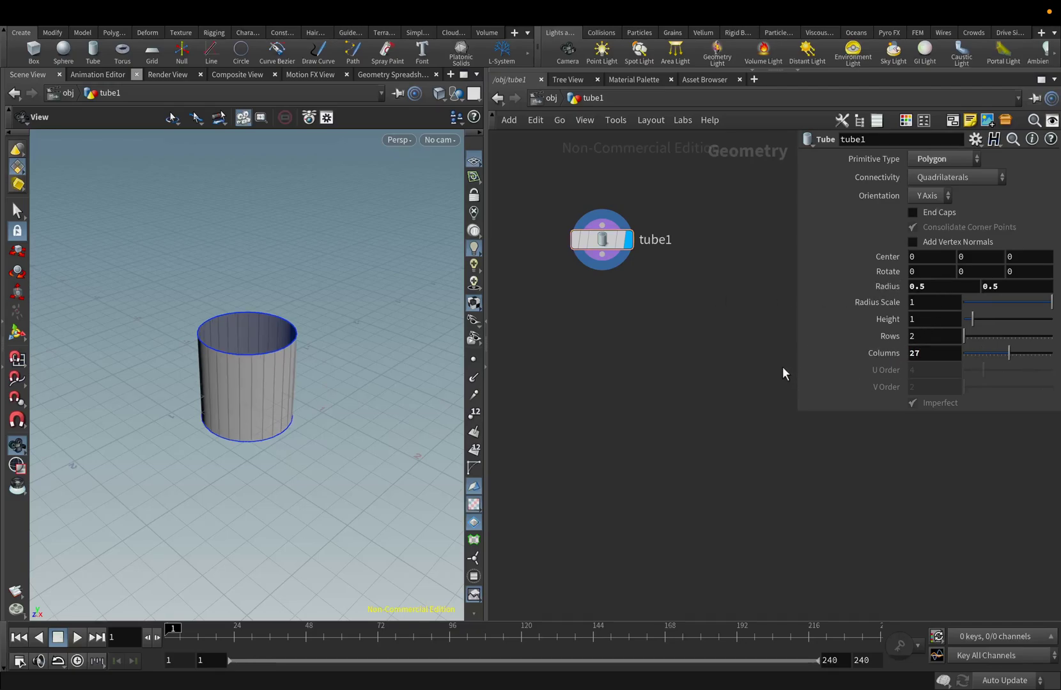
pyautogui.click(600, 240)
# Step: Add a Match Size node after the tube and set its Justify Y to Min so the tube rests on the ground
pyautogui.click(601, 256)
pyautogui.press('Tab')
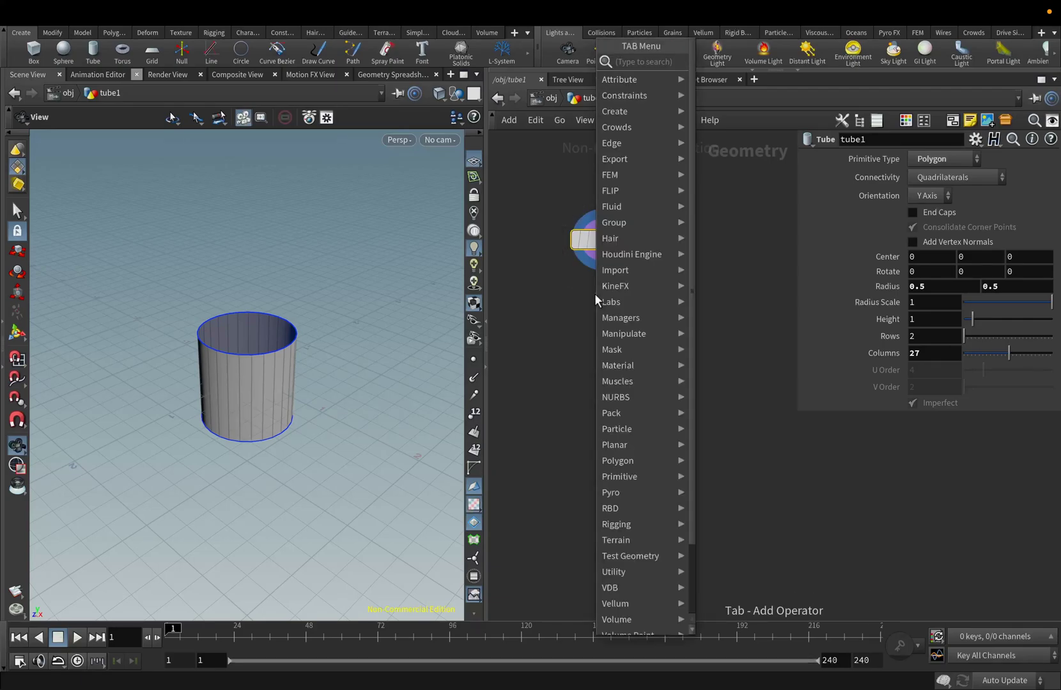
pyautogui.write('ma')
pyautogui.click(729, 126)
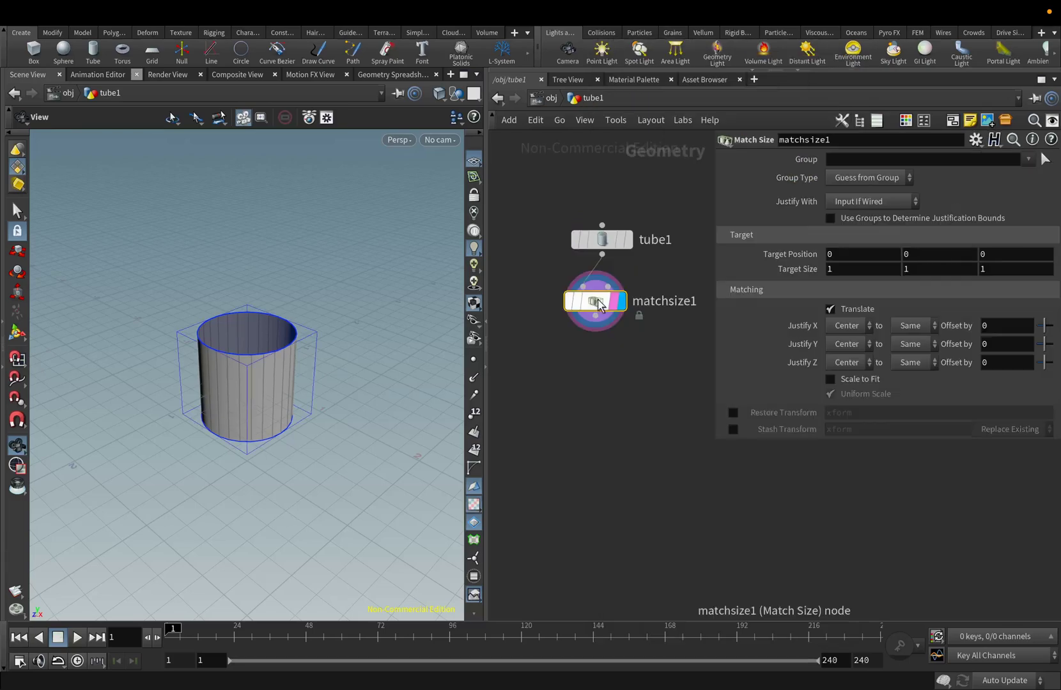
pyautogui.scroll(4, 320, 397)
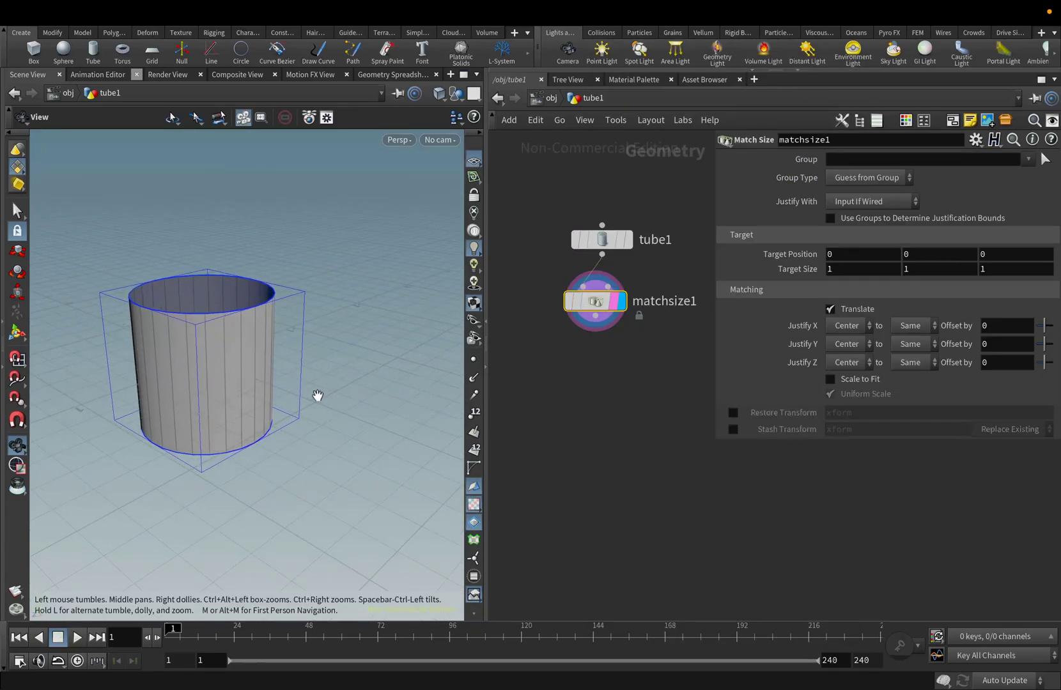
pyautogui.press('f')
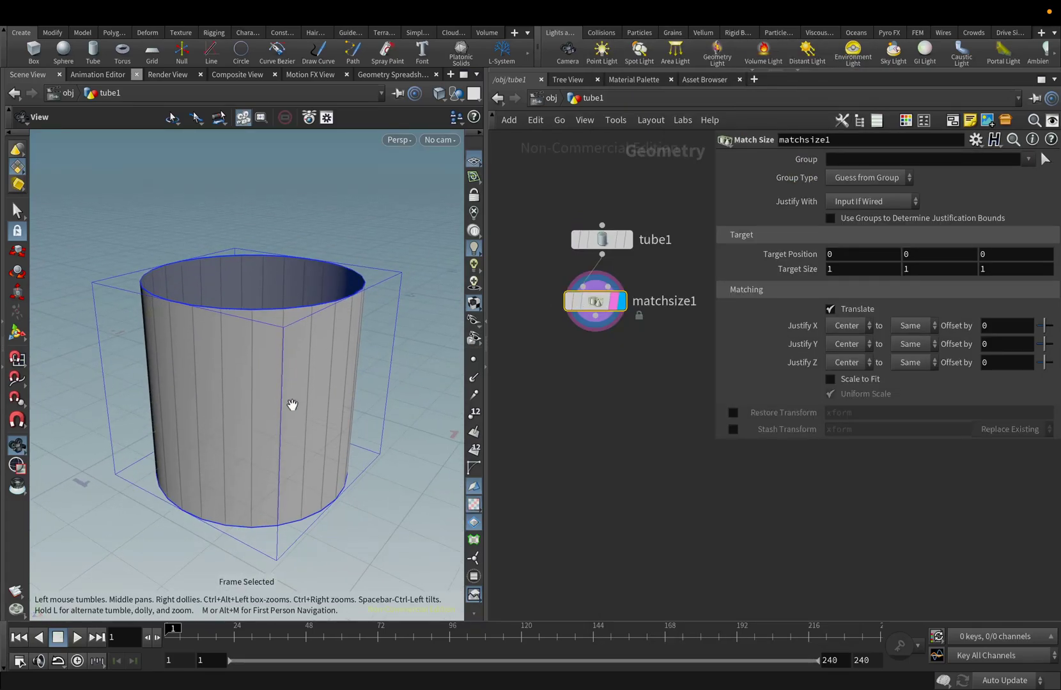
pyautogui.click(859, 346)
pyautogui.click(842, 374)
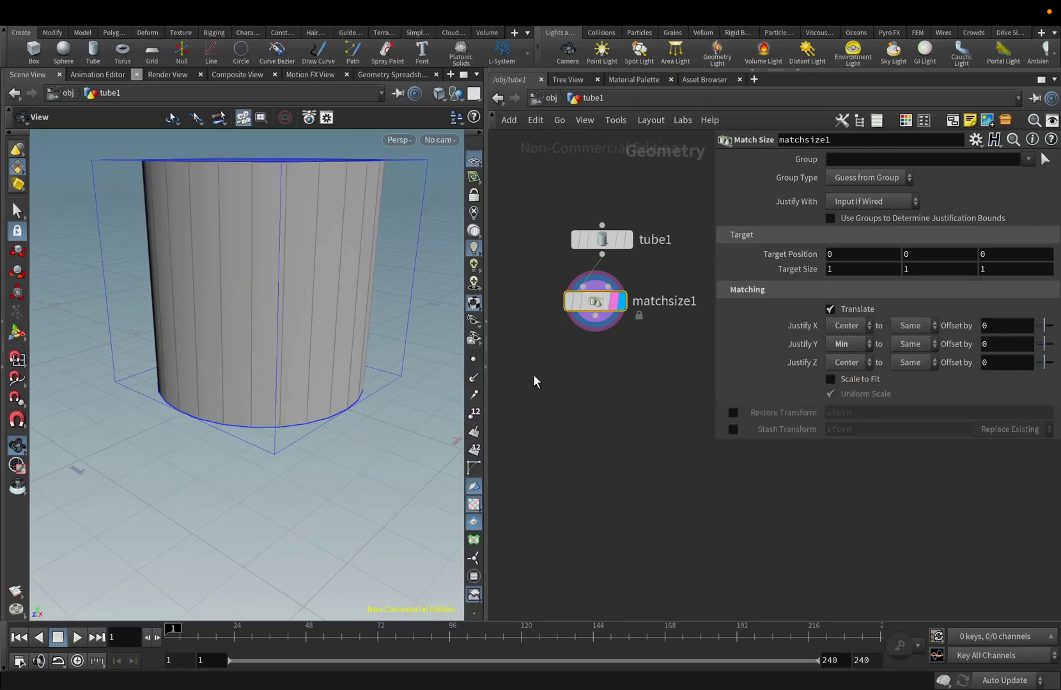
pyautogui.scroll(-3, 344, 350)
pyautogui.press('f')
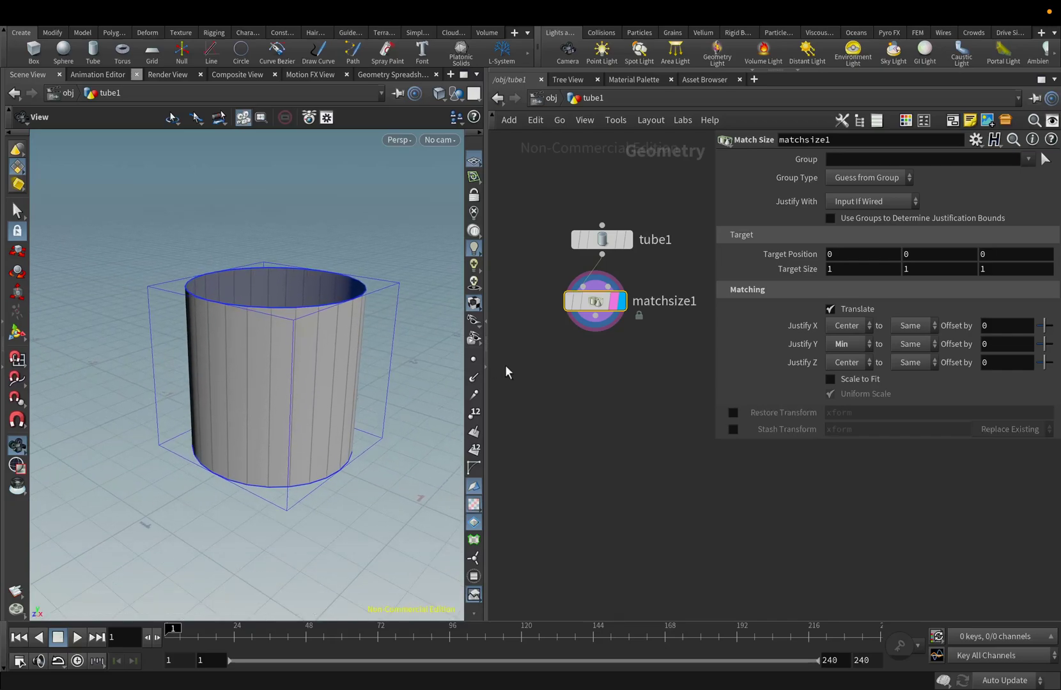
# Step: Move the tube and Match Size nodes higher in the network and append a Transform node
pyautogui.moveTo(593, 345); pyautogui.dragTo(602, 202)
pyautogui.moveTo(600, 307); pyautogui.dragTo(601, 246)
pyautogui.click(593, 361)
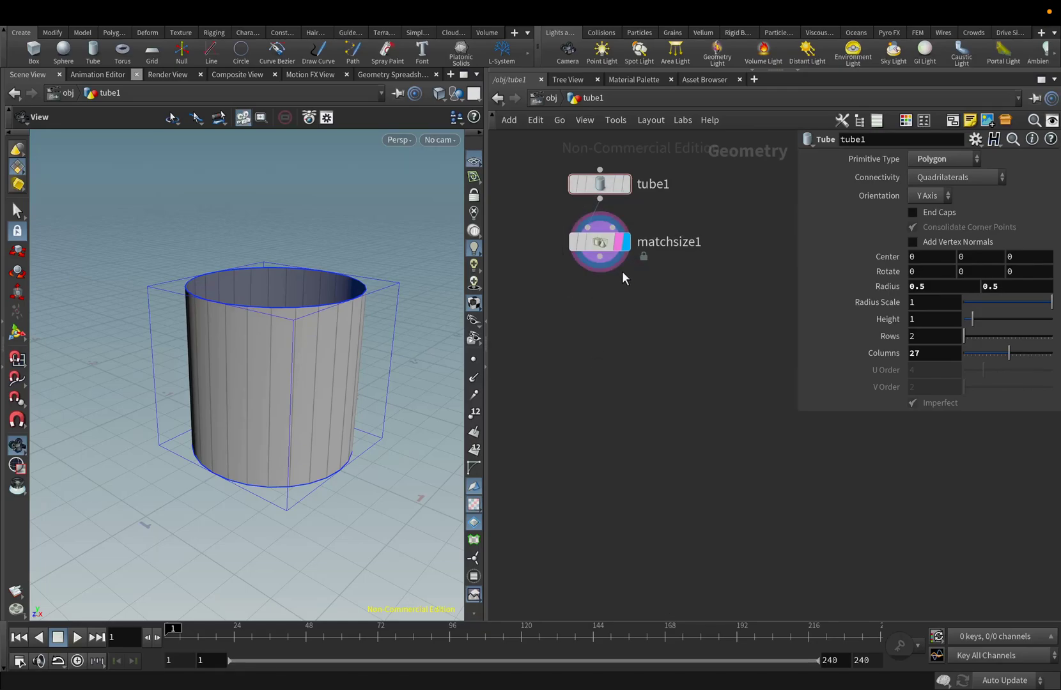
pyautogui.click(600, 256)
pyautogui.press('Tab')
pyautogui.moveTo(606, 309)
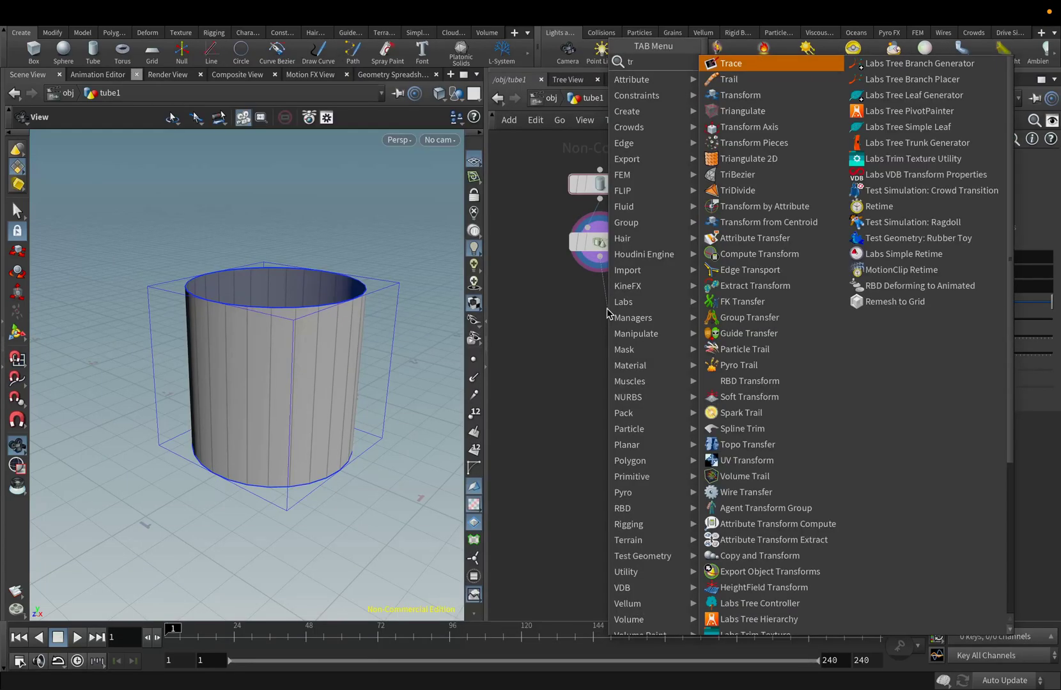
pyautogui.click(735, 128)
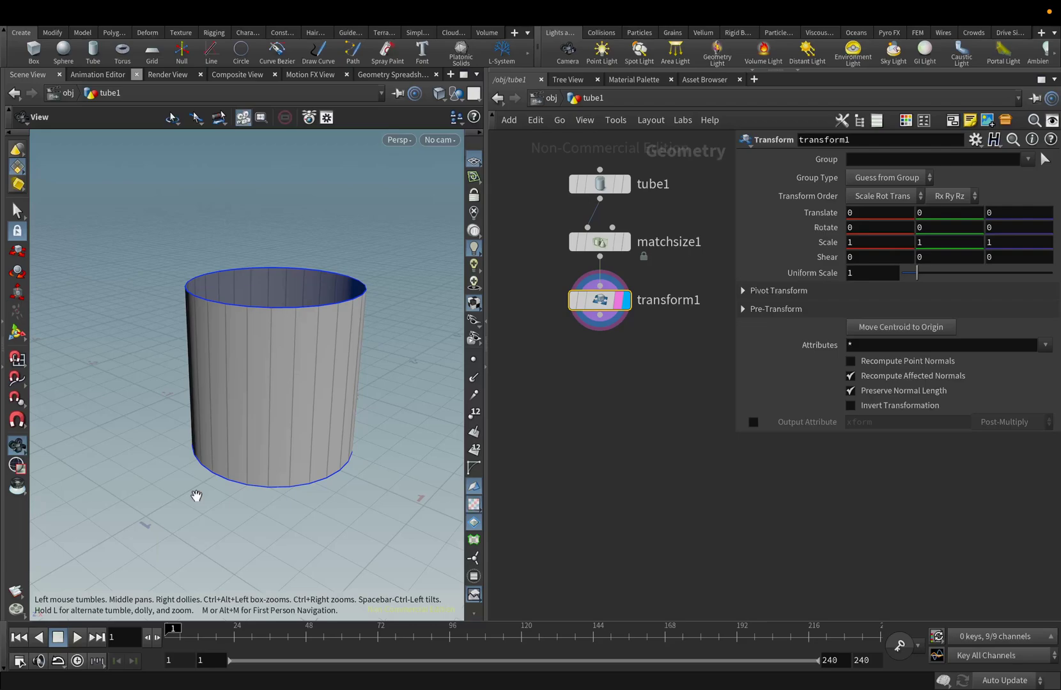
# Step: Switch to edge selection and assign the tube's bottom edge loop as the Transform node's group
pyautogui.rightClick(19, 171)
pyautogui.click(23, 194)
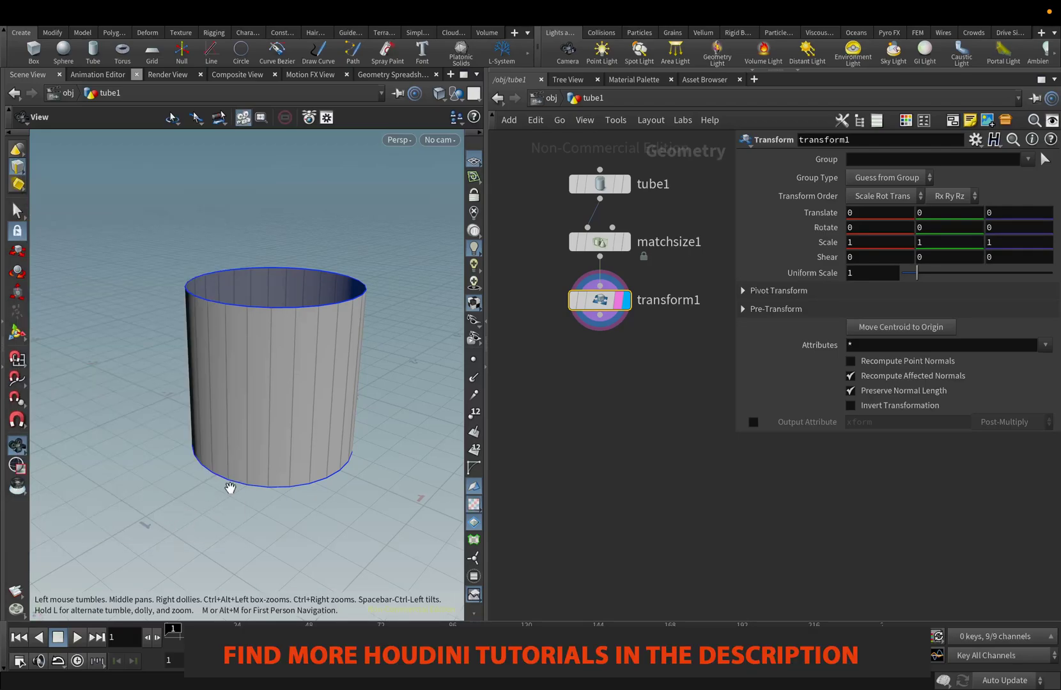
pyautogui.click(21, 343)
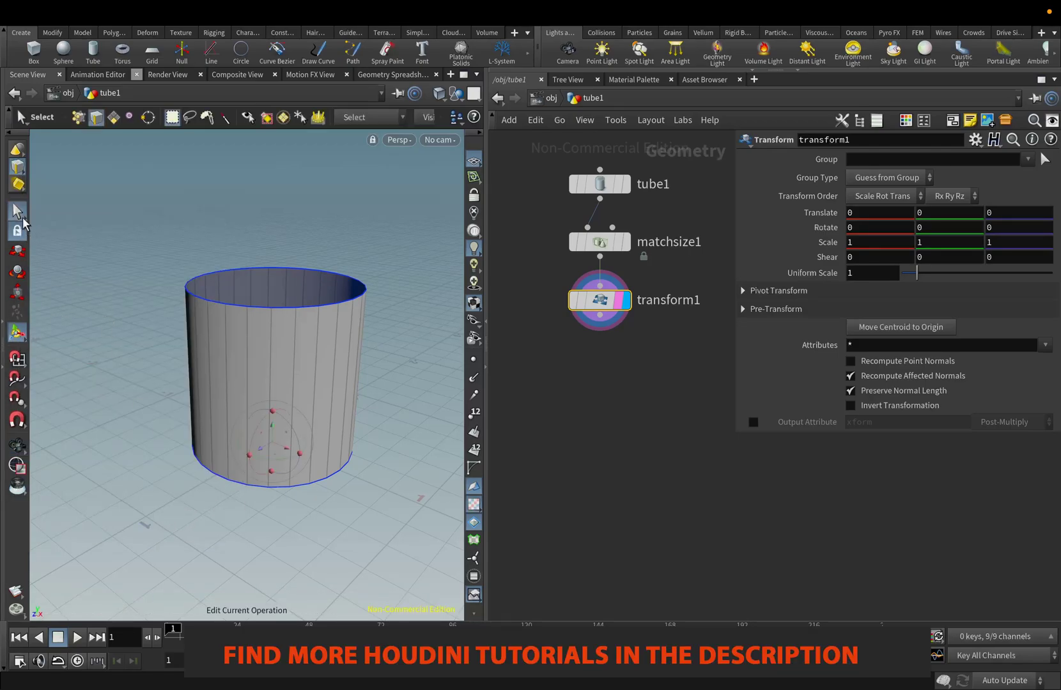
pyautogui.press('s')
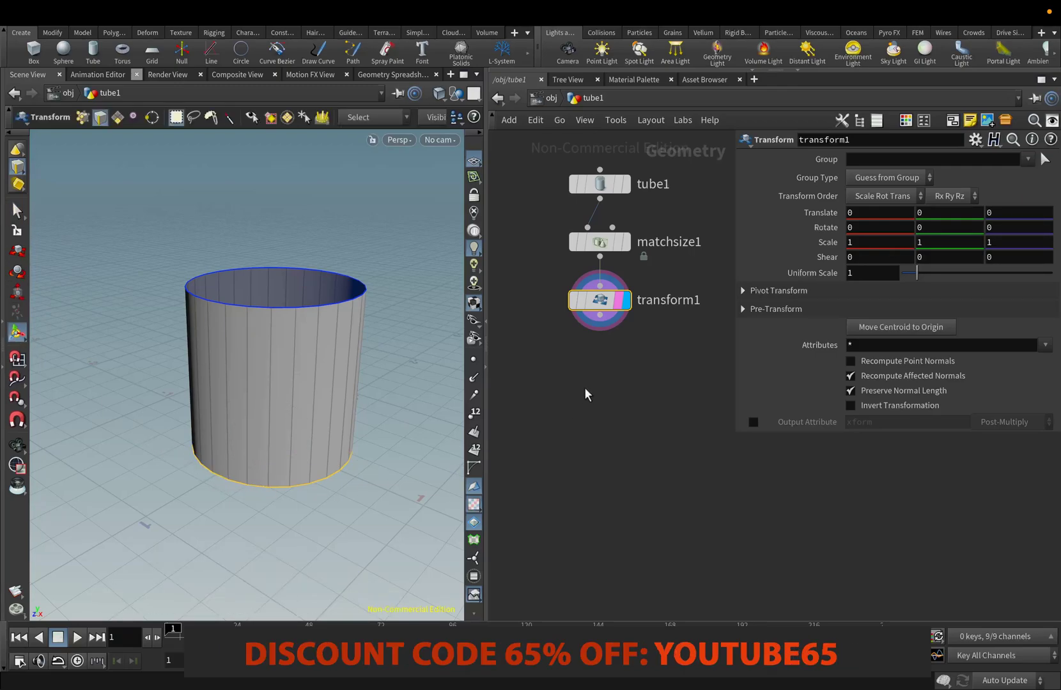
pyautogui.click(1045, 159)
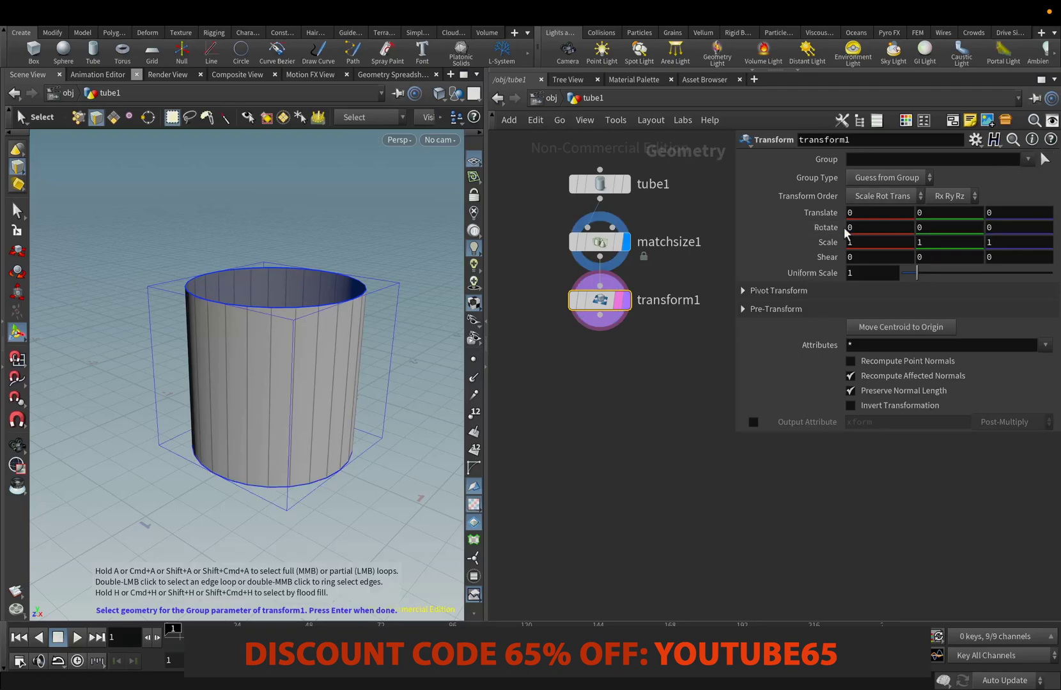
pyautogui.doubleClick(251, 488)
pyautogui.press('Return')
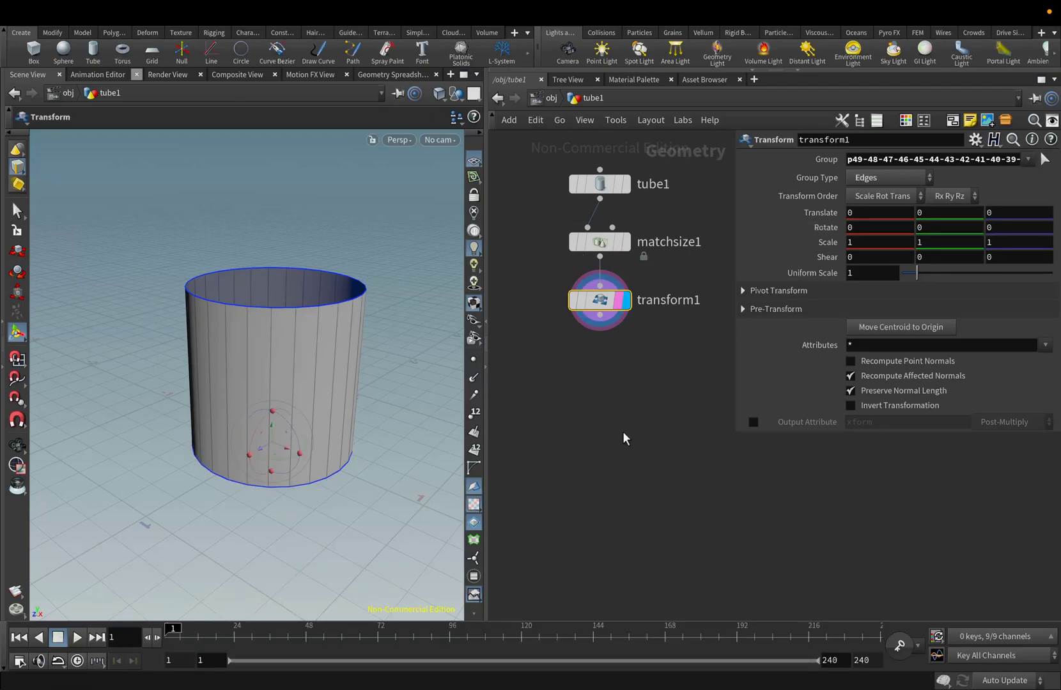
# Step: Set the Transform's uniform scale to 0.75 to taper the tube's base
pyautogui.write('0.')
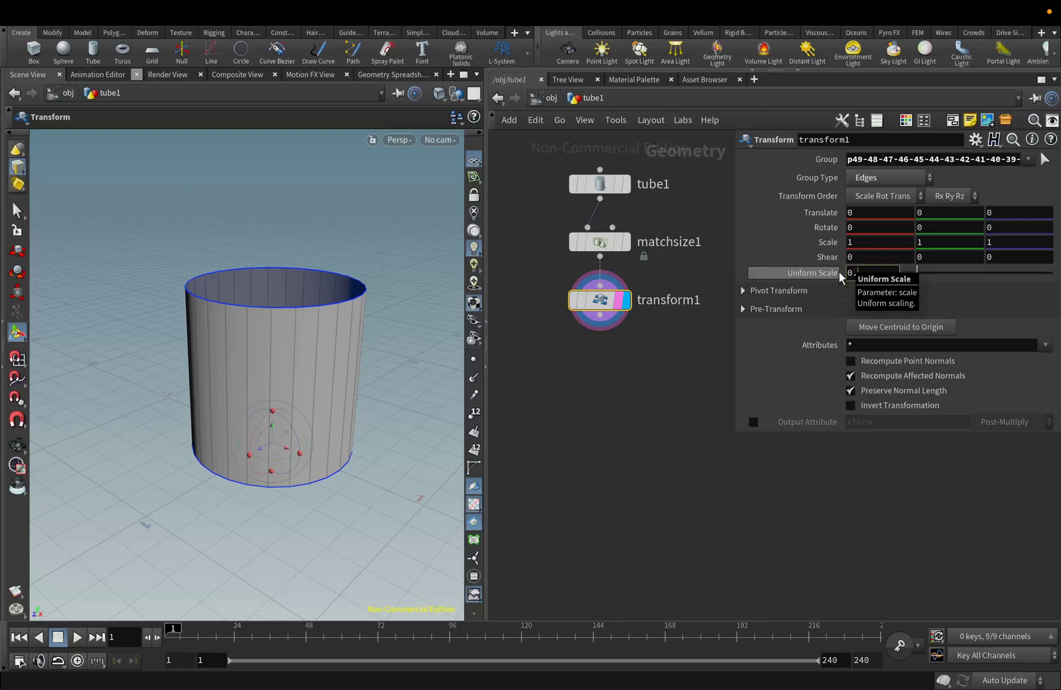
pyautogui.write('75')
pyautogui.press('Return')
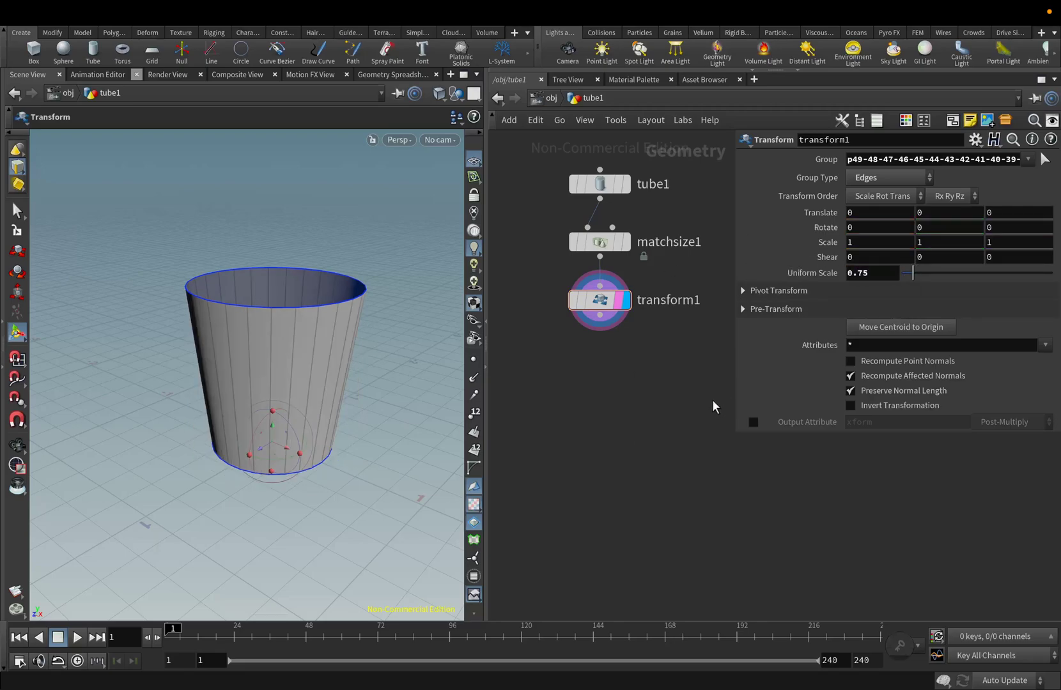
# Step: Append a PolySplit node with path type Edge Loop and insert a loop just below the top rim
pyautogui.click(601, 317)
pyautogui.press('Tab')
pyautogui.write('pol')
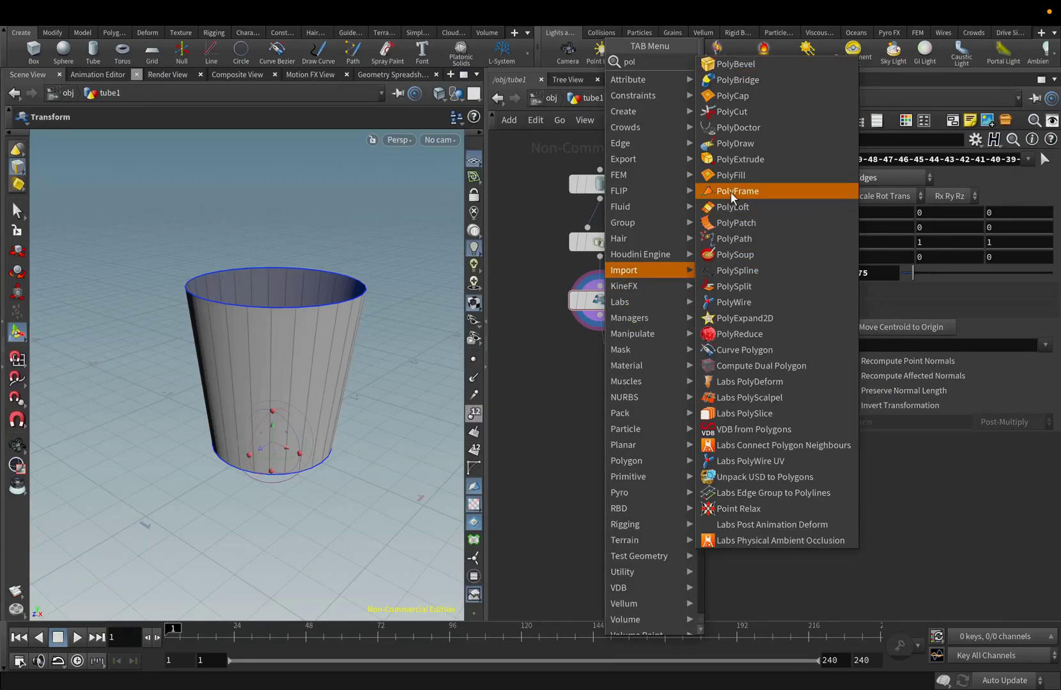
pyautogui.click(752, 285)
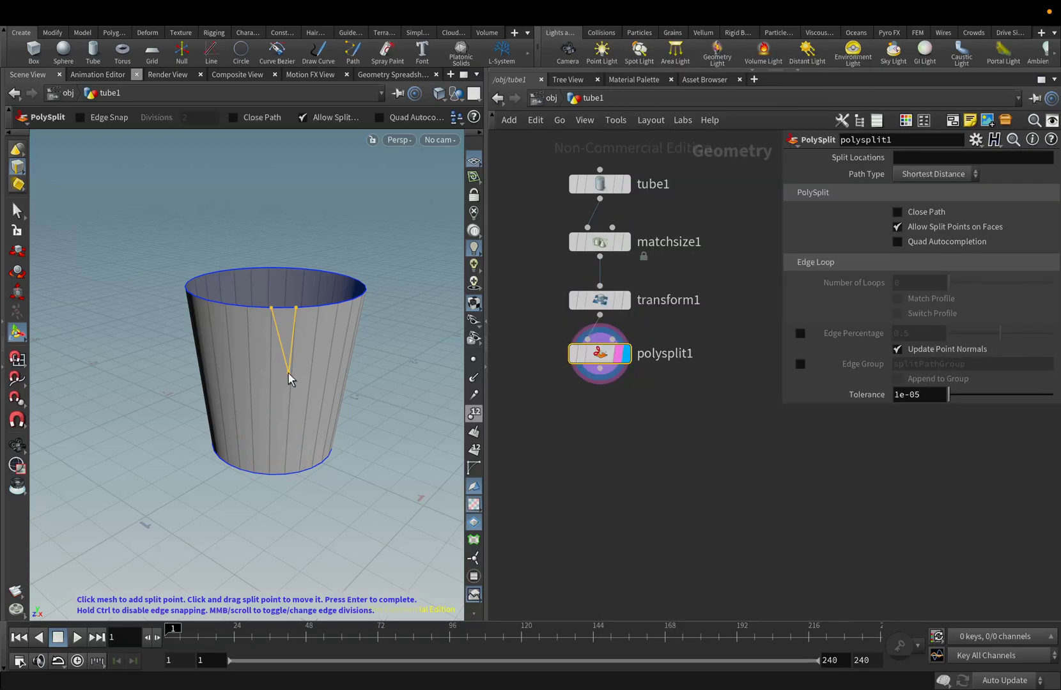
pyautogui.click(939, 176)
pyautogui.click(920, 203)
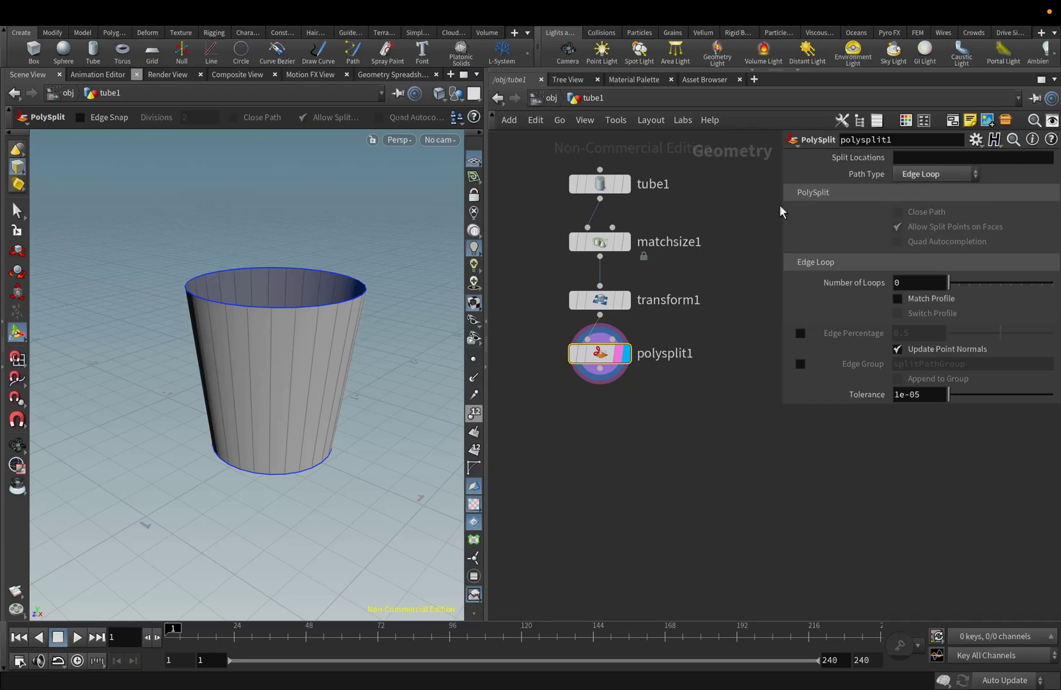
pyautogui.click(337, 318)
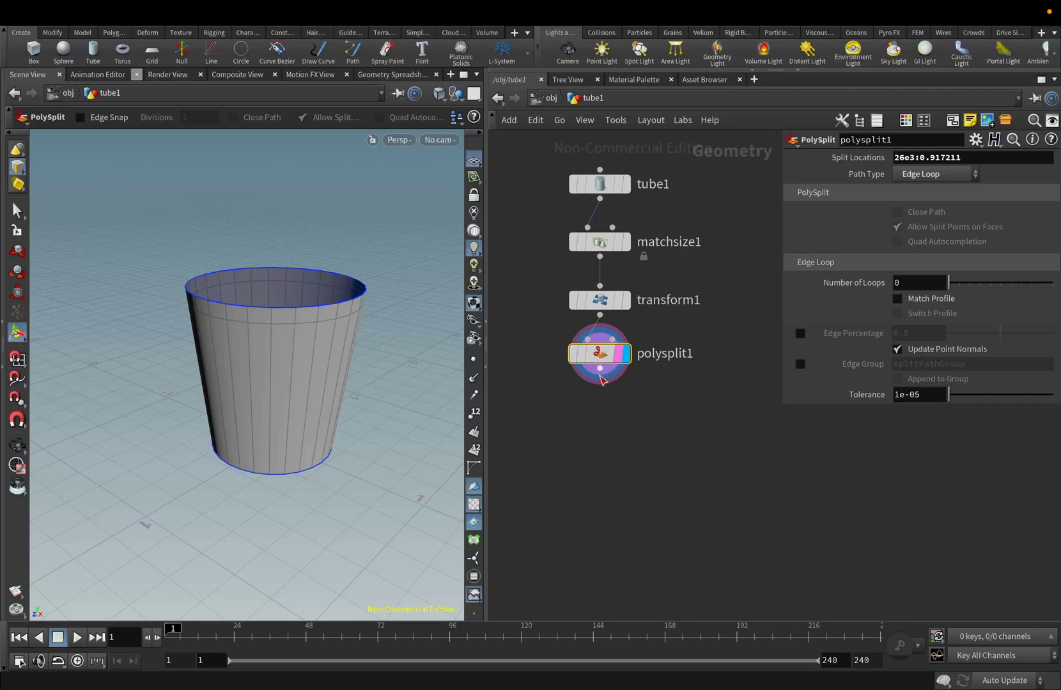
# Step: Append a second PolySplit with path type Edge Loop and insert a loop just above the bottom edge
pyautogui.click(599, 368)
pyautogui.press('Tab')
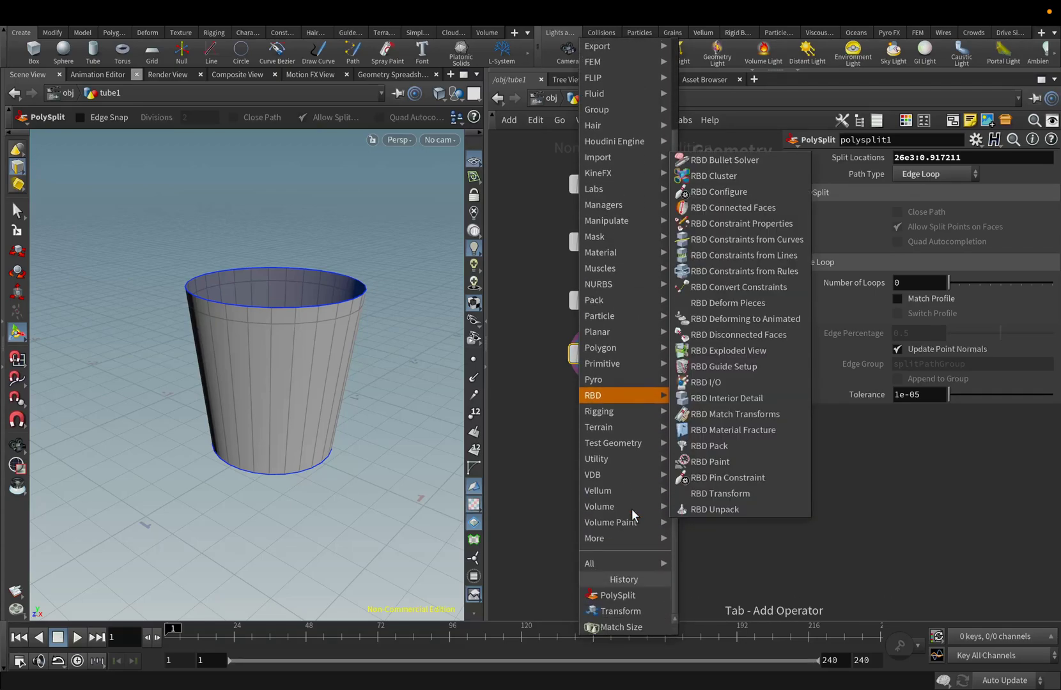
pyautogui.click(618, 595)
pyautogui.click(947, 176)
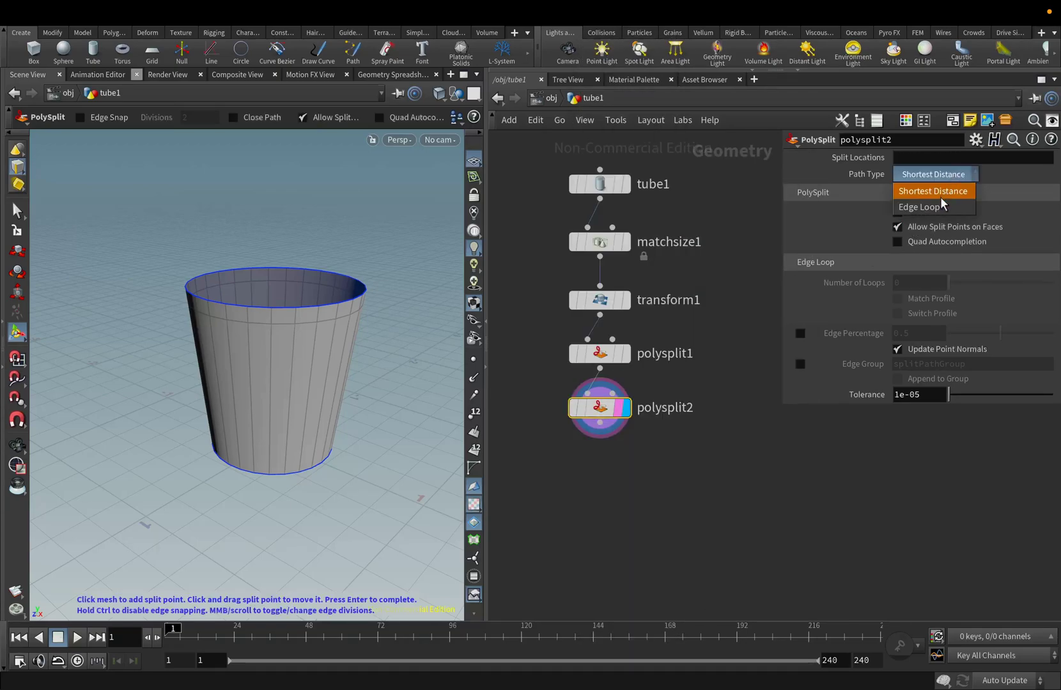
pyautogui.click(942, 205)
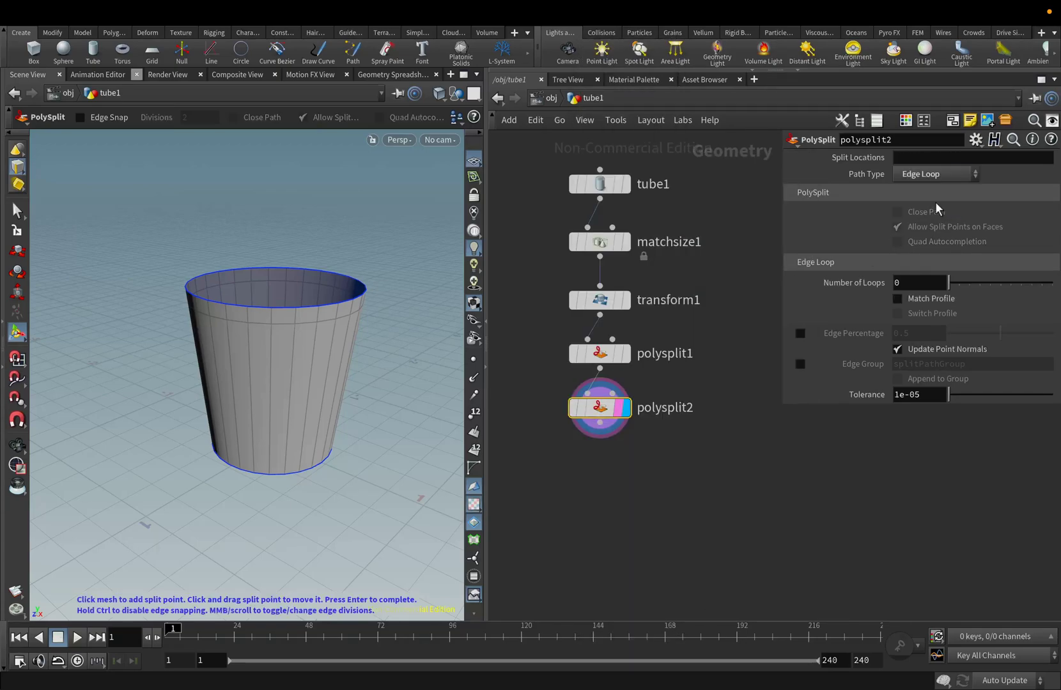
pyautogui.click(303, 468)
# Step: Append a third PolySplit after the second one and set its path type to Edge Loop
pyautogui.click(600, 423)
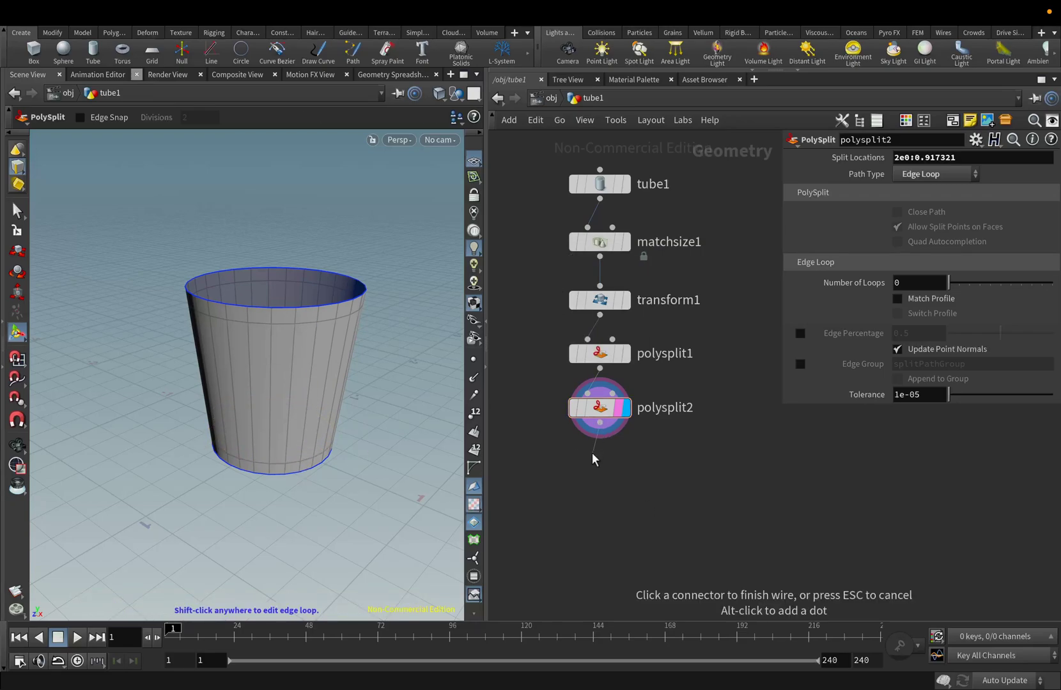
pyautogui.press('Tab')
pyautogui.scroll(-5, 618, 476)
pyautogui.click(622, 595)
pyautogui.click(593, 470)
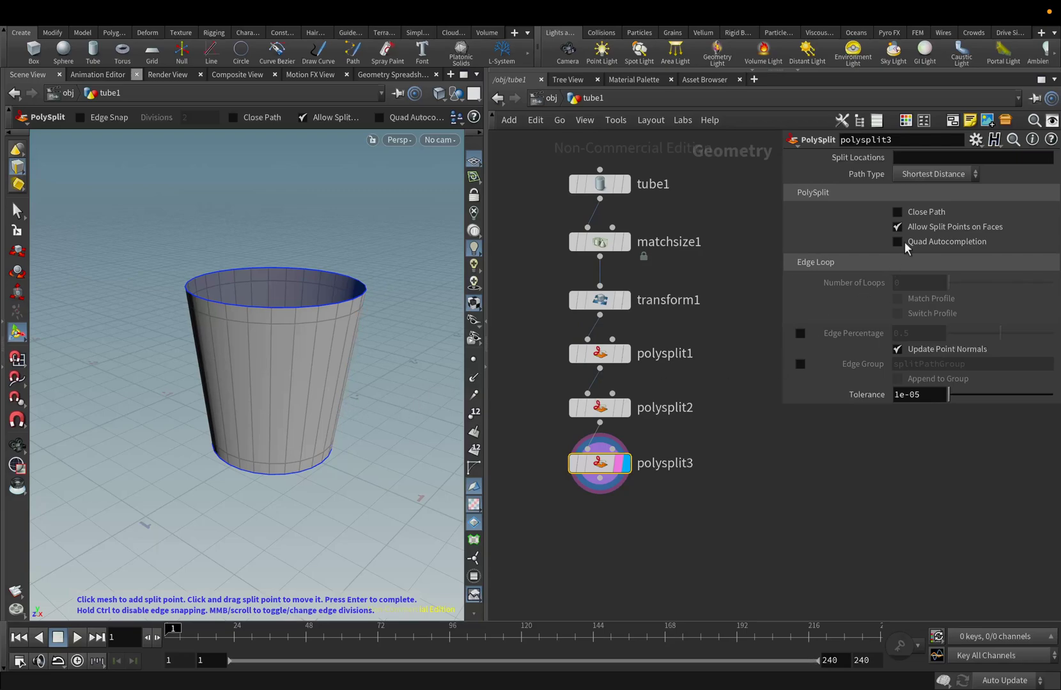
pyautogui.click(933, 174)
pyautogui.click(921, 190)
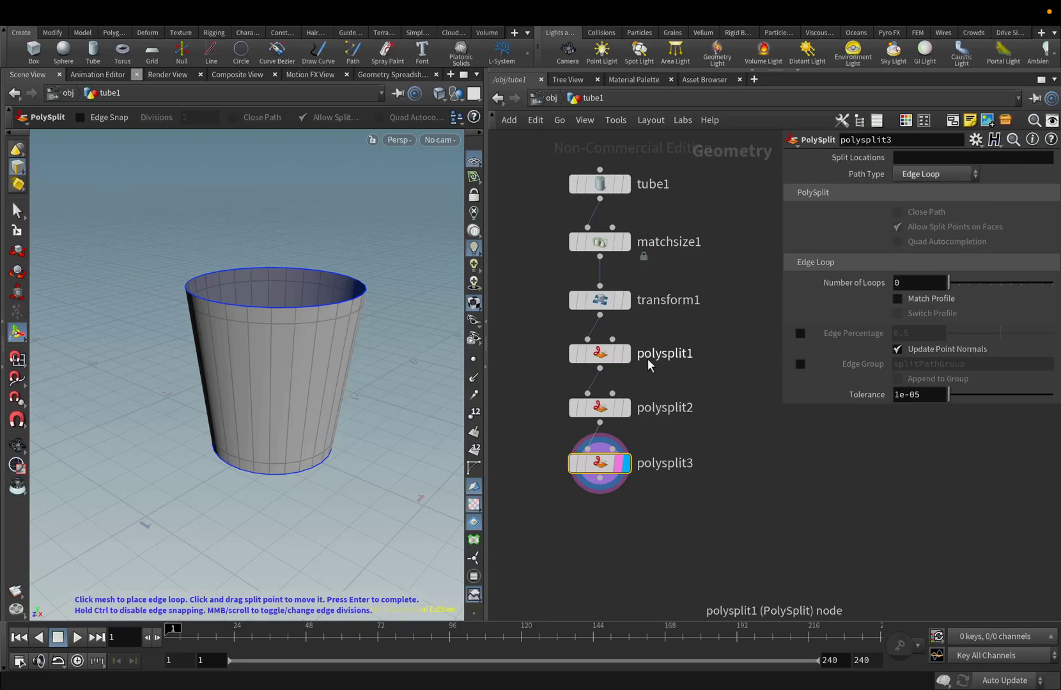
# Step: Insert 3 edge loops across the tapered tube's middle section and enable the edge group output splitPathGroup
pyautogui.scroll(2, 397, 367)
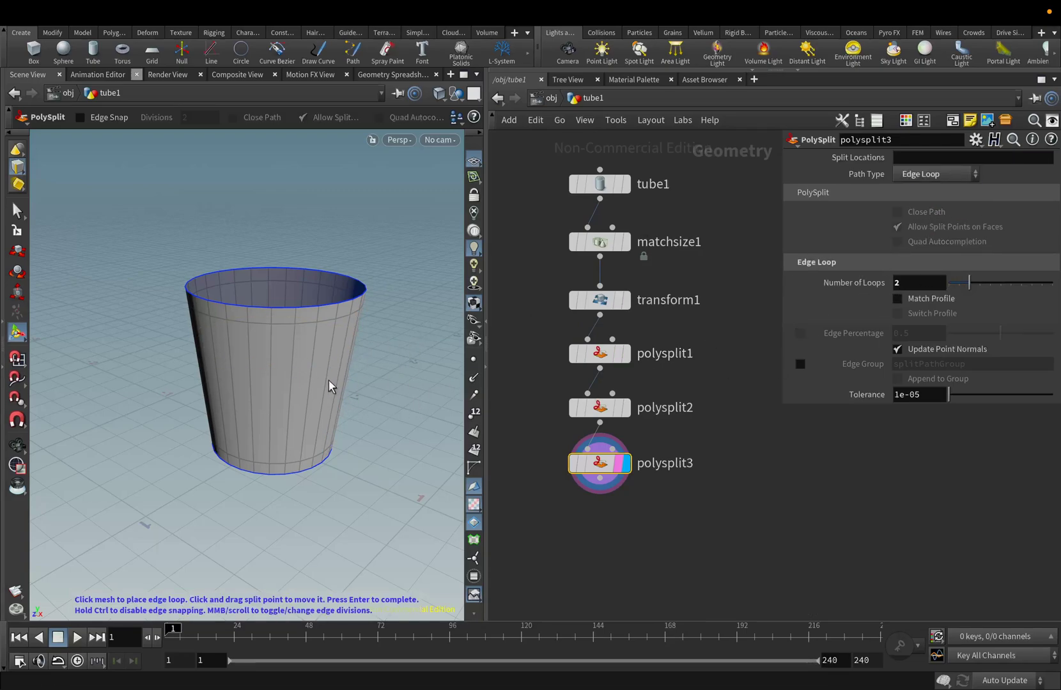
pyautogui.scroll(1, 322, 380)
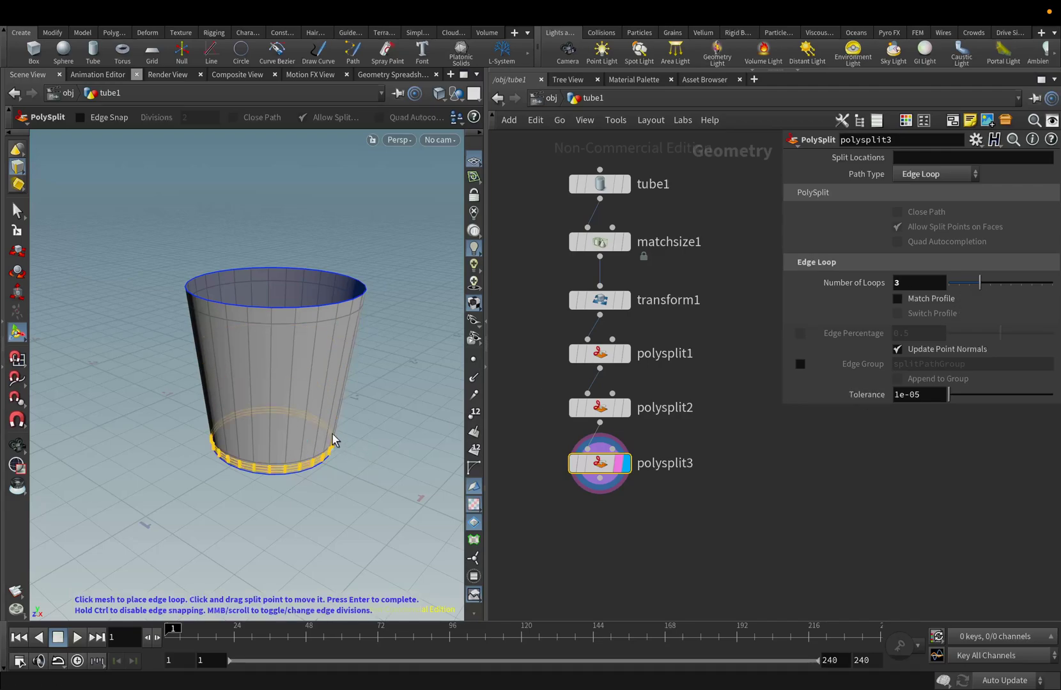
pyautogui.click(321, 408)
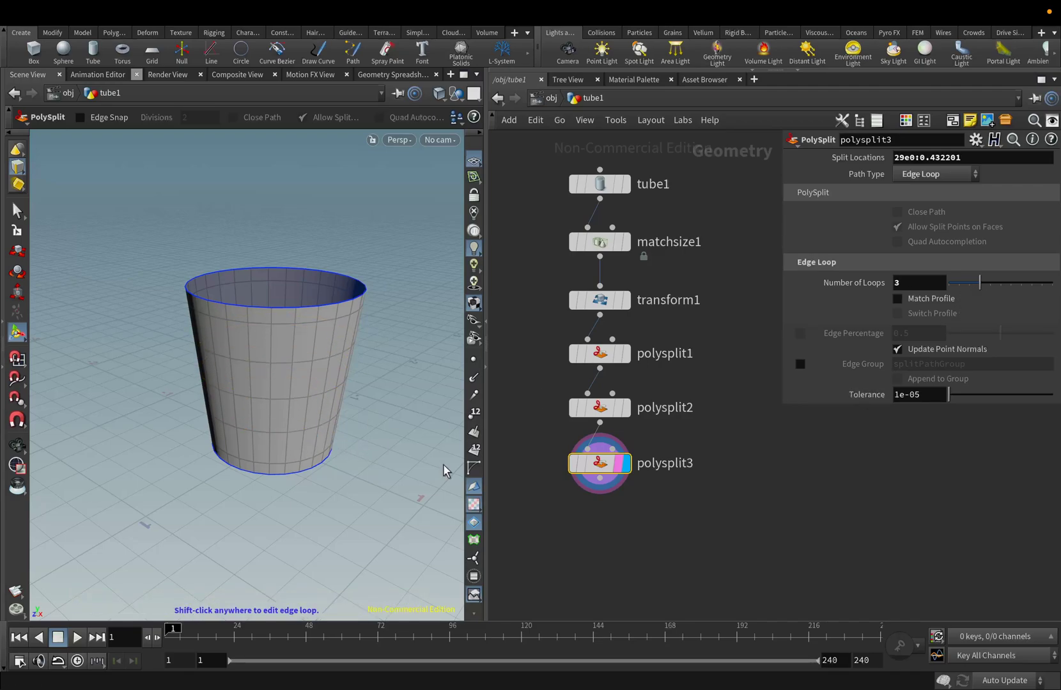
pyautogui.click(599, 499)
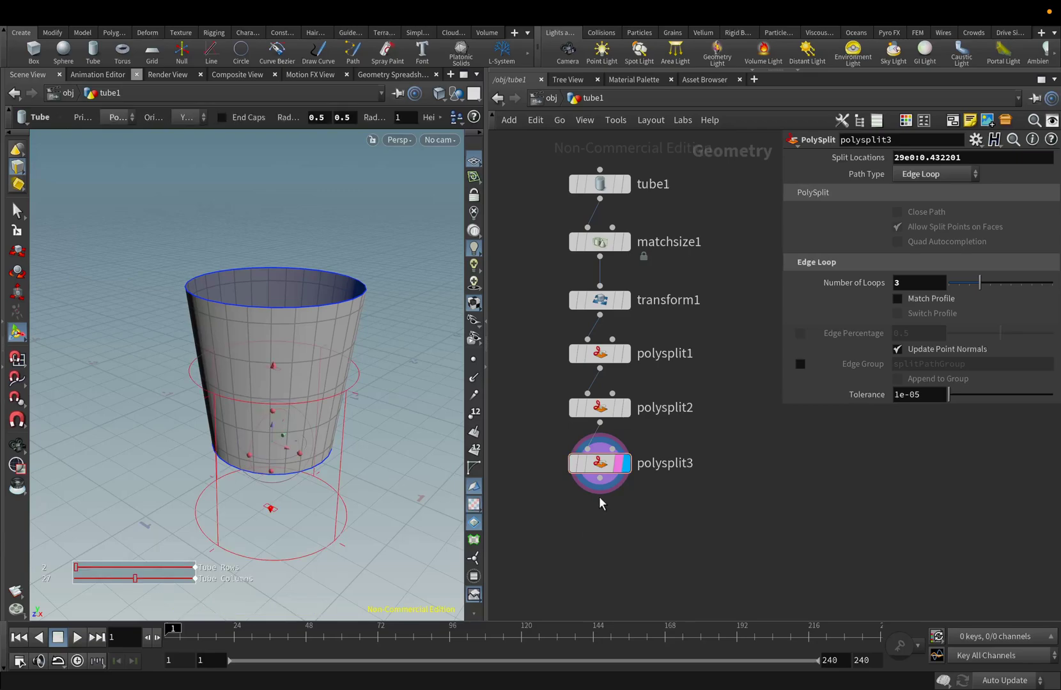
pyautogui.click(799, 364)
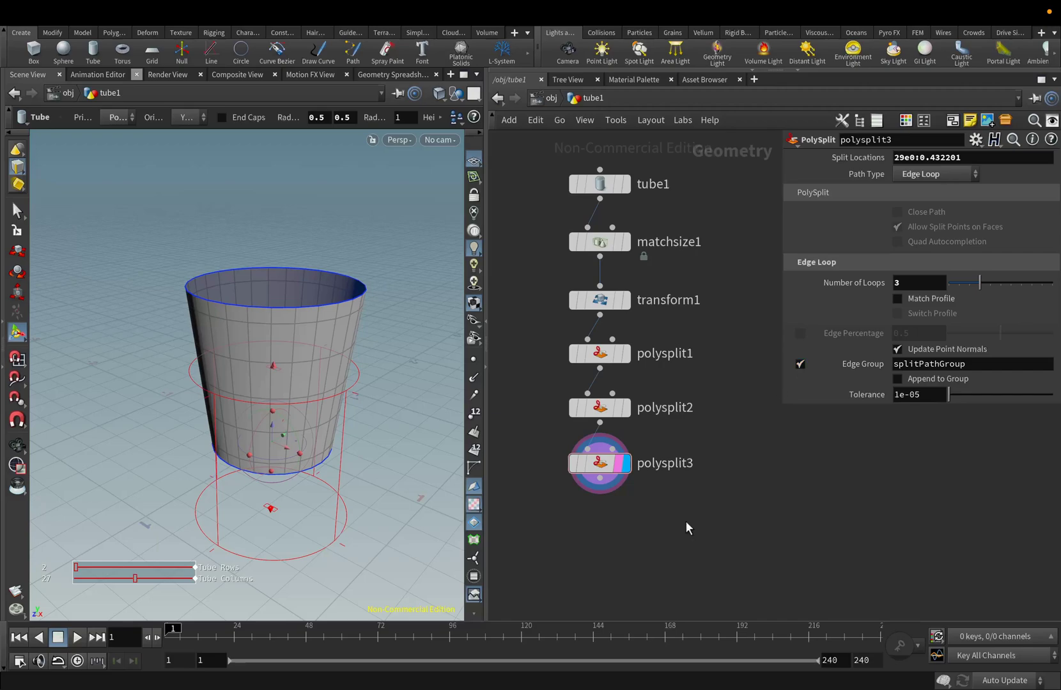
# Step: Append a Group Promote node after the third PolySplit and display its result
pyautogui.press('Tab')
pyautogui.write('gr')
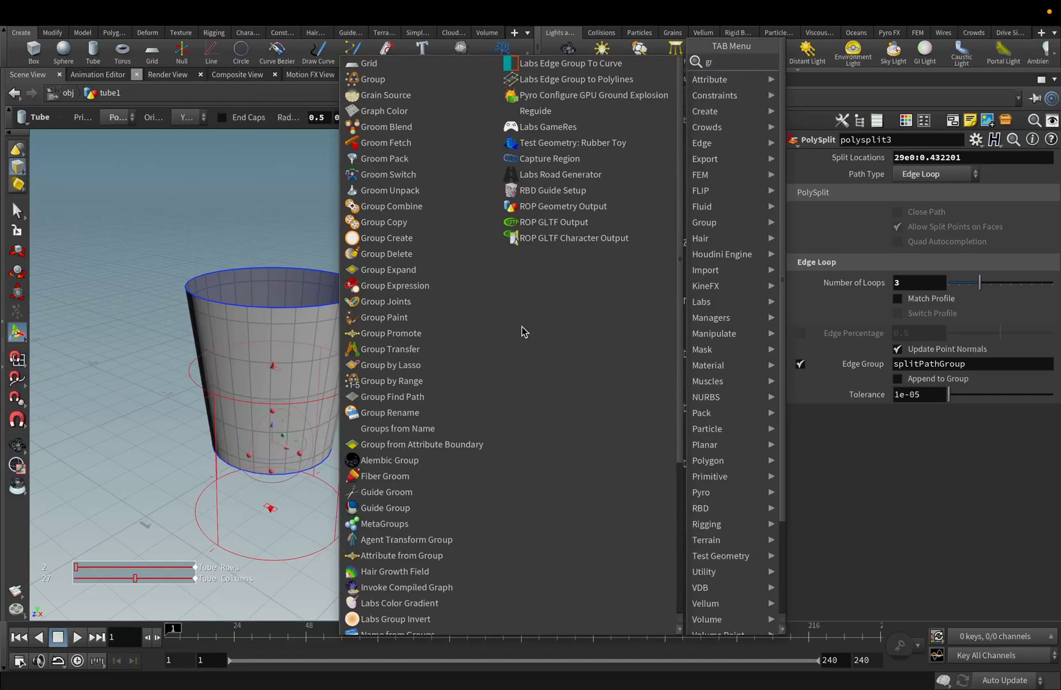
pyautogui.click(422, 333)
pyautogui.click(695, 508)
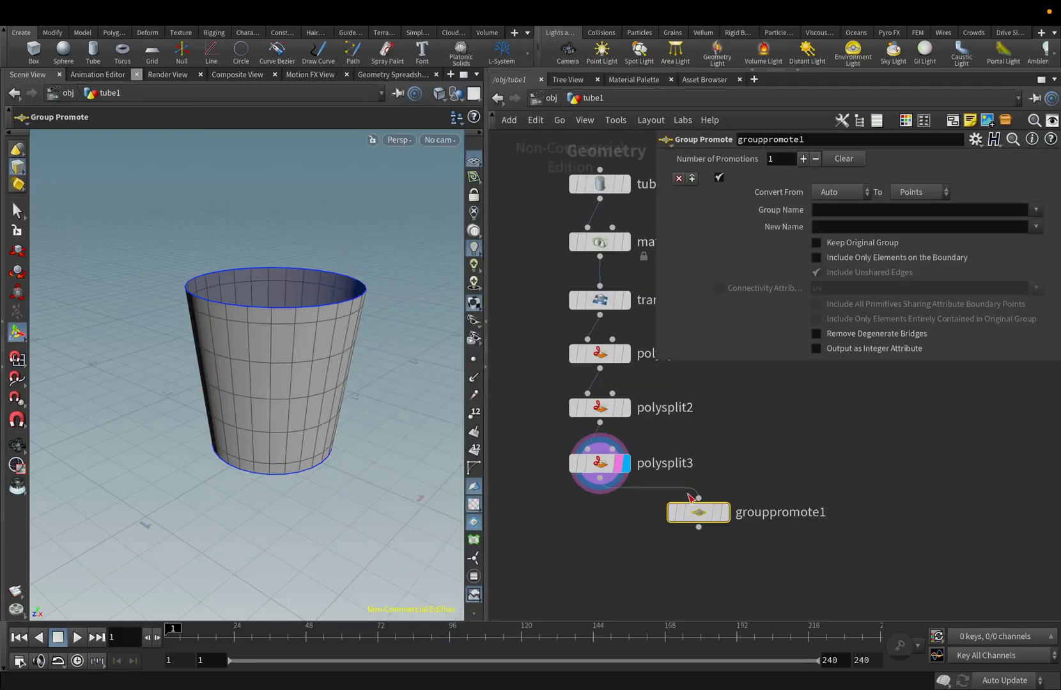
pyautogui.click(724, 512)
# Step: Promote splitPathGroup from Edges to Primitives and align the Group Promote node beneath the third PolySplit
pyautogui.click(864, 192)
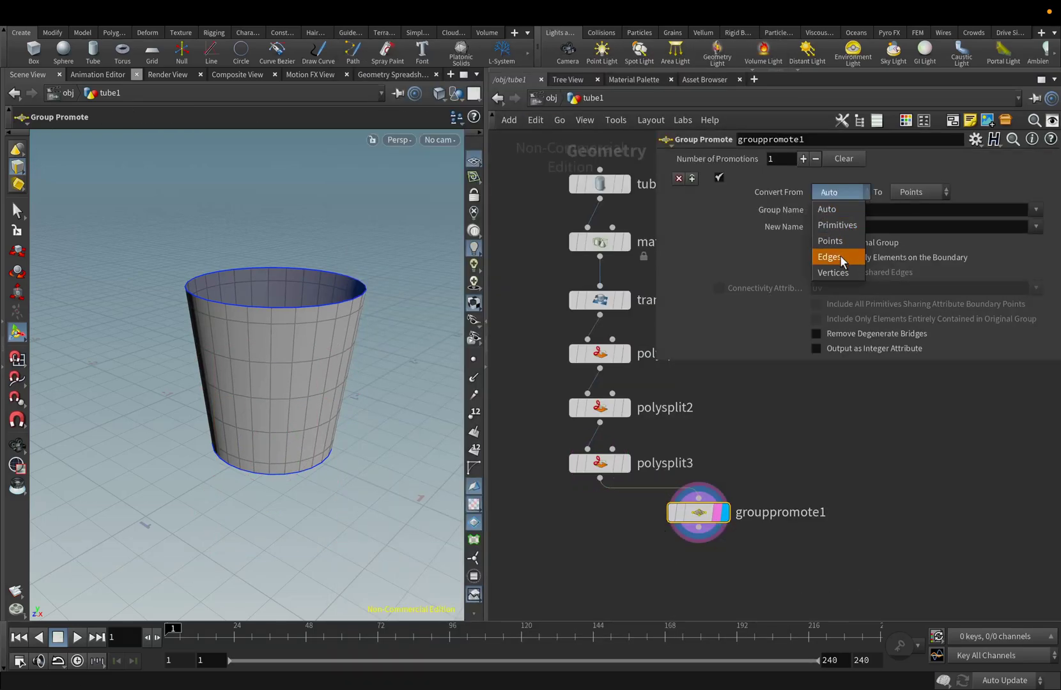
pyautogui.click(916, 192)
pyautogui.click(916, 209)
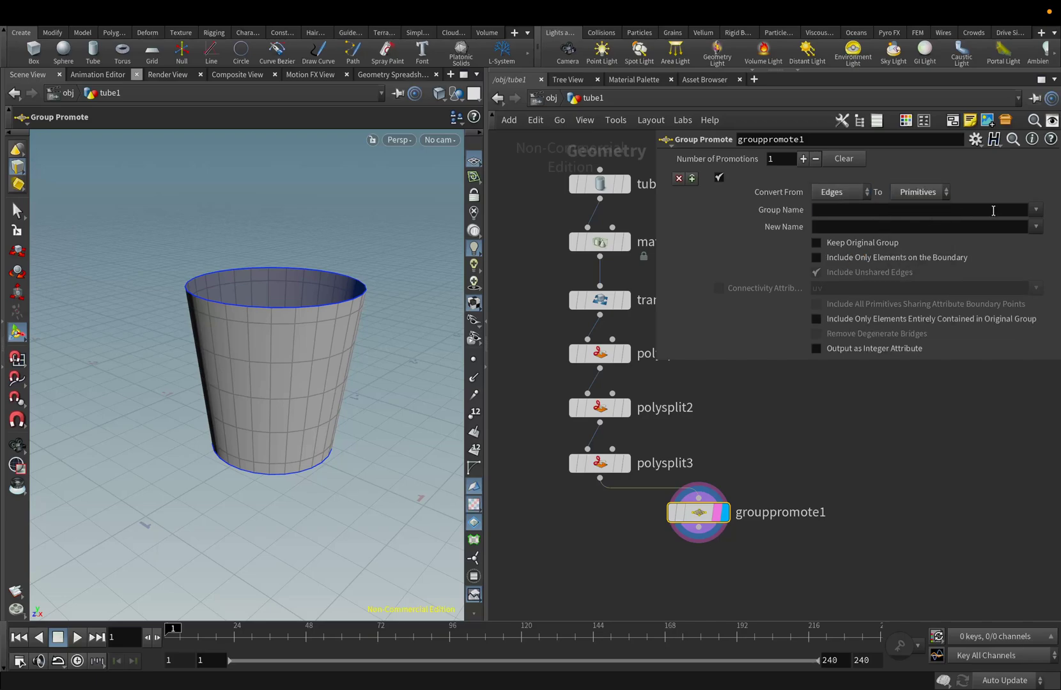
pyautogui.click(1036, 210)
pyautogui.click(1022, 228)
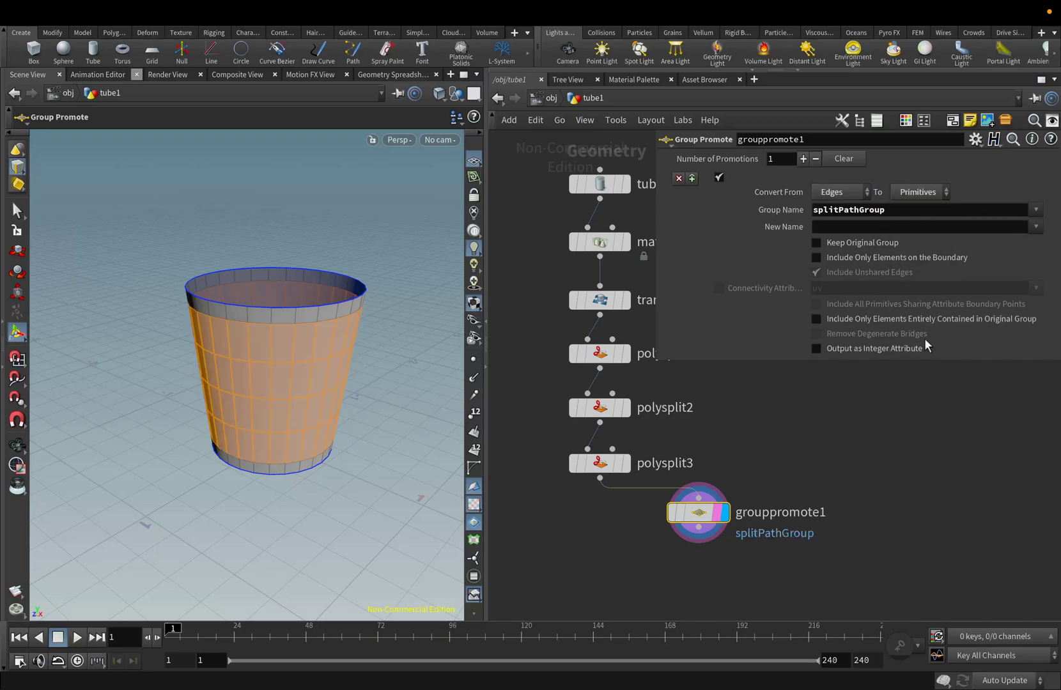
pyautogui.moveTo(698, 521)
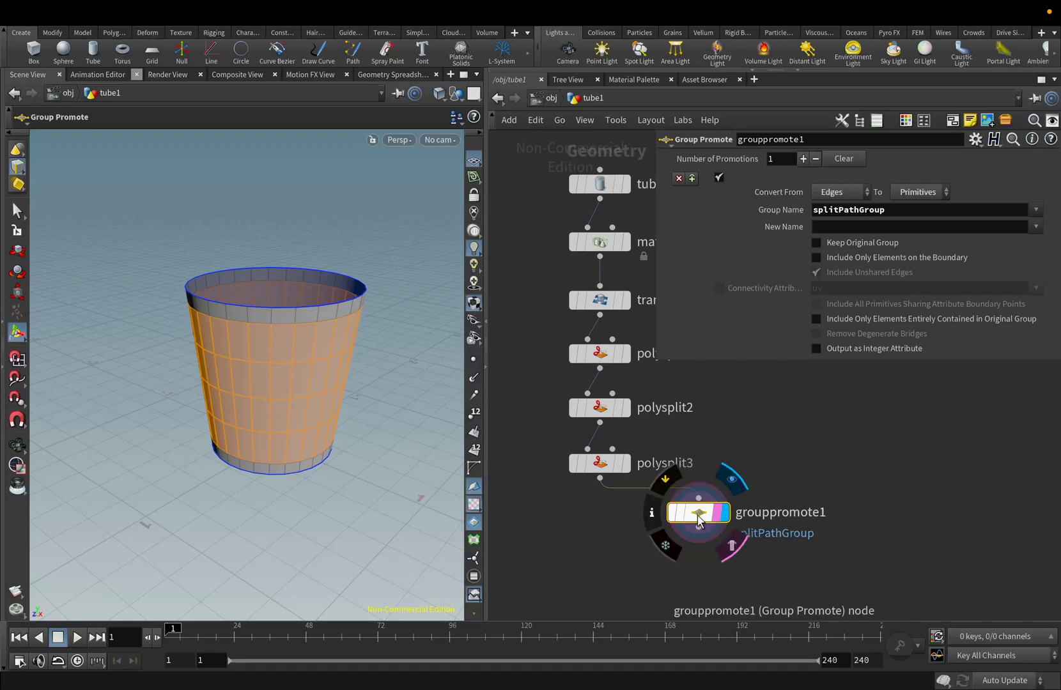
pyautogui.moveTo(701, 520); pyautogui.dragTo(603, 521)
# Step: Show the node colour palette, append a Split node after the Group Promote, and set its group to splitPathGroup
pyautogui.scroll(-2, 717, 457)
pyautogui.moveTo(595, 562); pyautogui.dragTo(602, 346, button='middle')
pyautogui.press('c')
pyautogui.press('Tab')
pyautogui.write('sp')
pyautogui.click(717, 111)
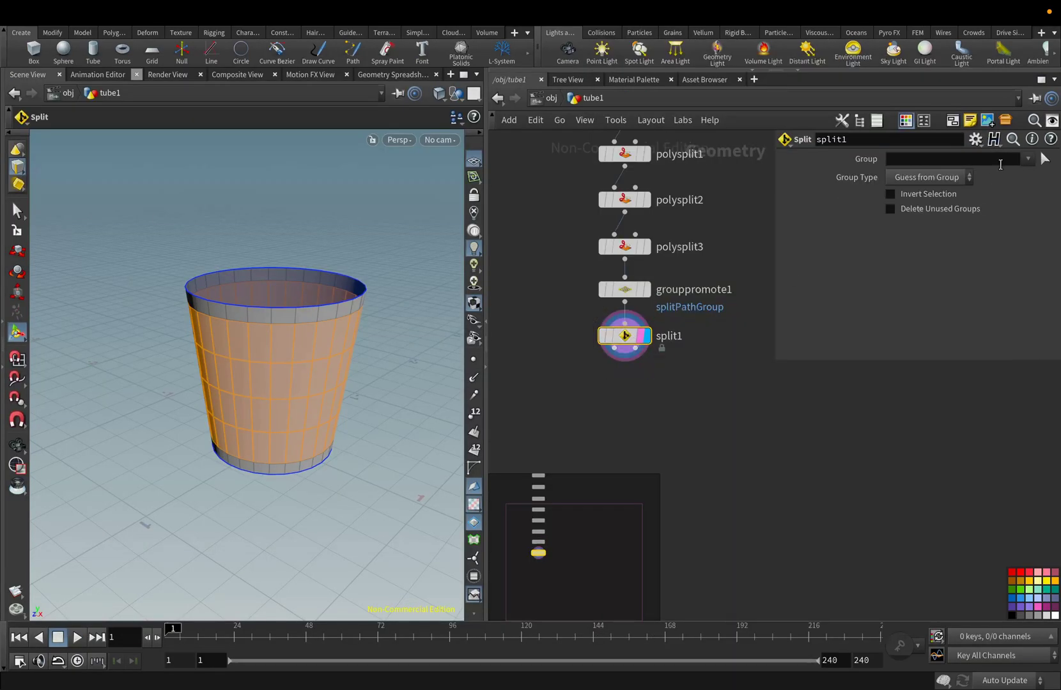
pyautogui.click(1028, 159)
pyautogui.click(989, 191)
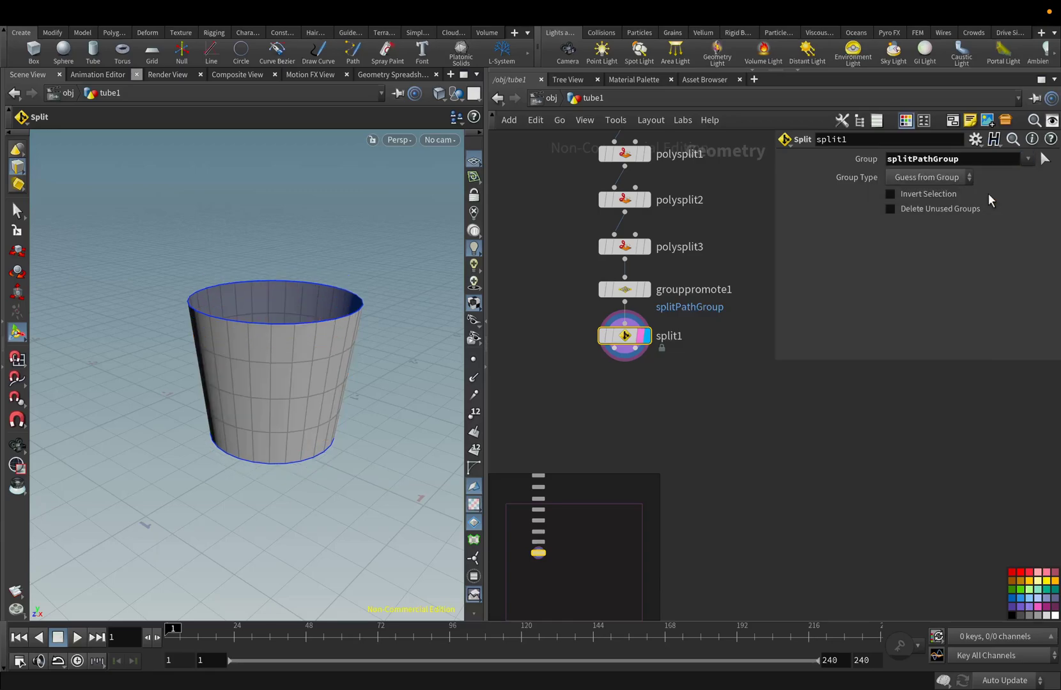
# Step: Connect a Null to the Split's second output, display it, colour it green and name it edges
pyautogui.click(636, 360)
pyautogui.press('Tab')
pyautogui.write('null')
pyautogui.press('Return')
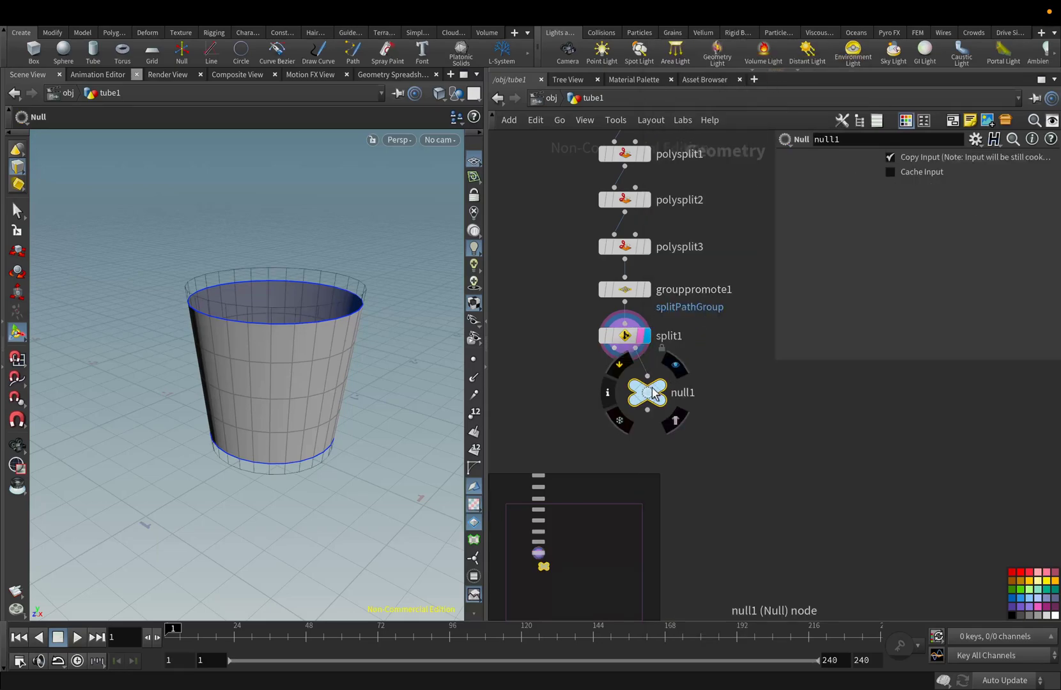
pyautogui.moveTo(647, 392); pyautogui.dragTo(708, 385)
pyautogui.click(718, 385)
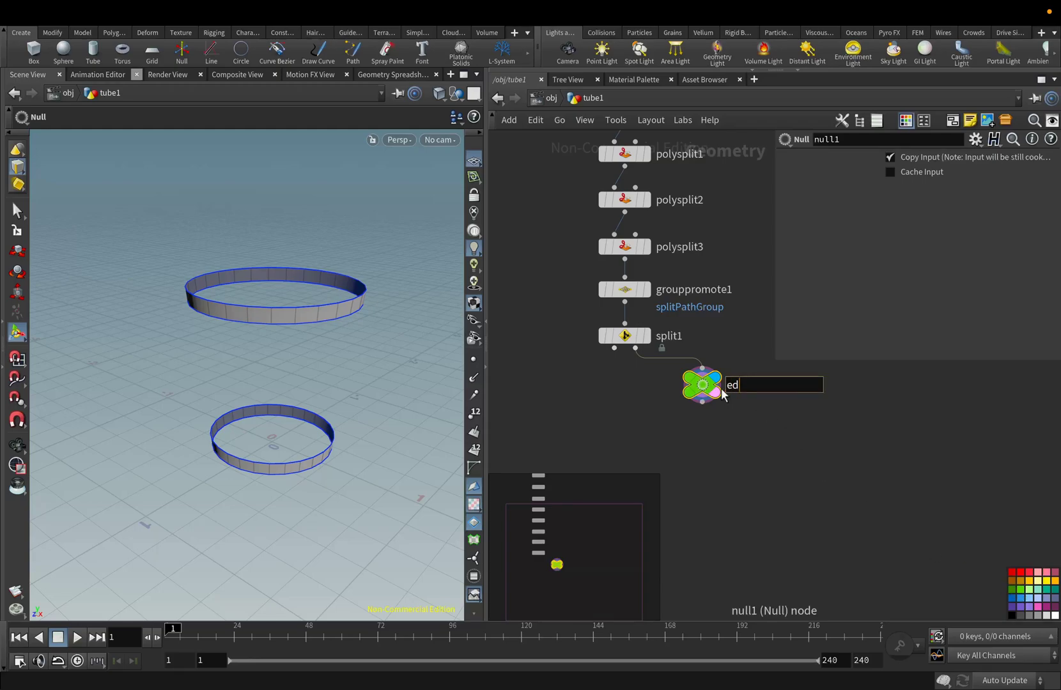
pyautogui.press('Return')
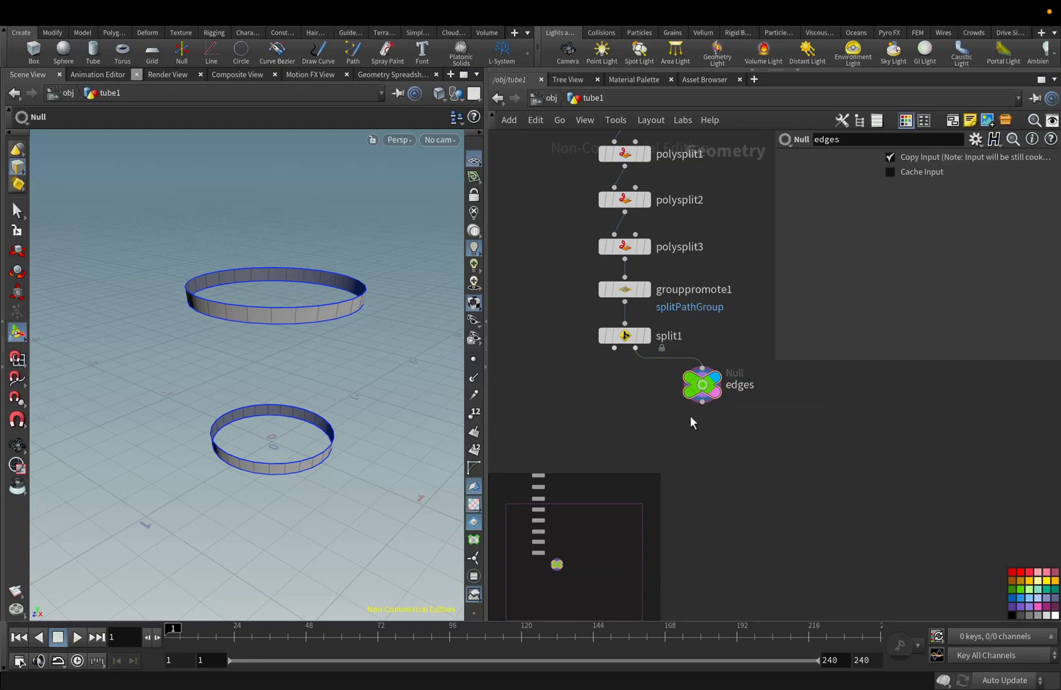
# Step: Connect a Null to the Split's first output, display it, colour it green and name it body
pyautogui.click(614, 348)
pyautogui.press('Tab')
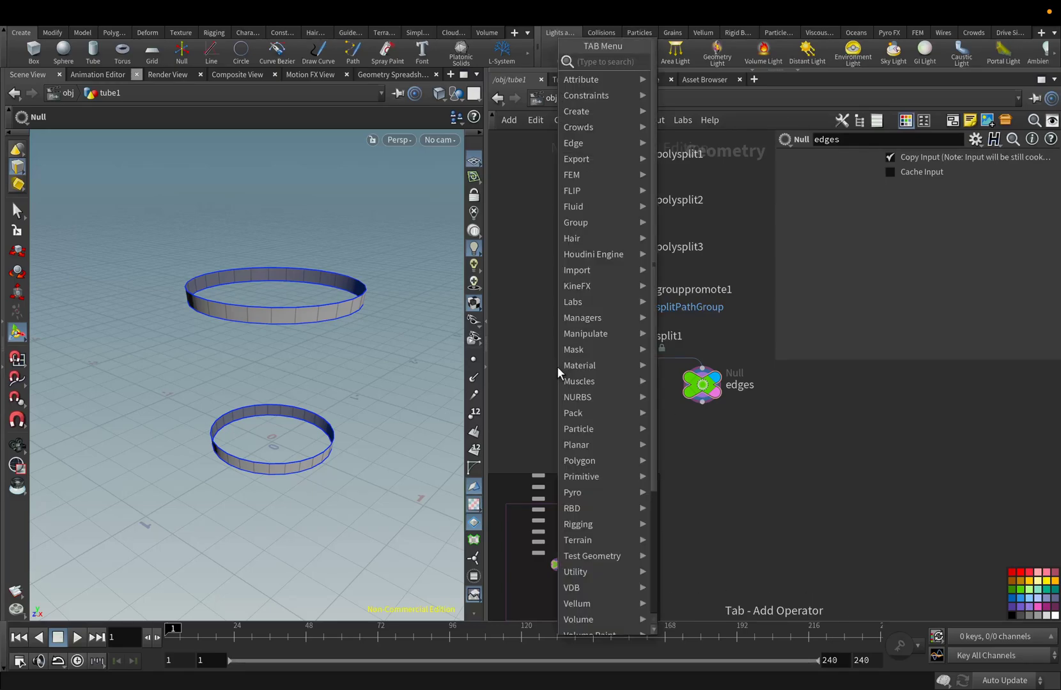
pyautogui.write('nul')
pyautogui.click(677, 64)
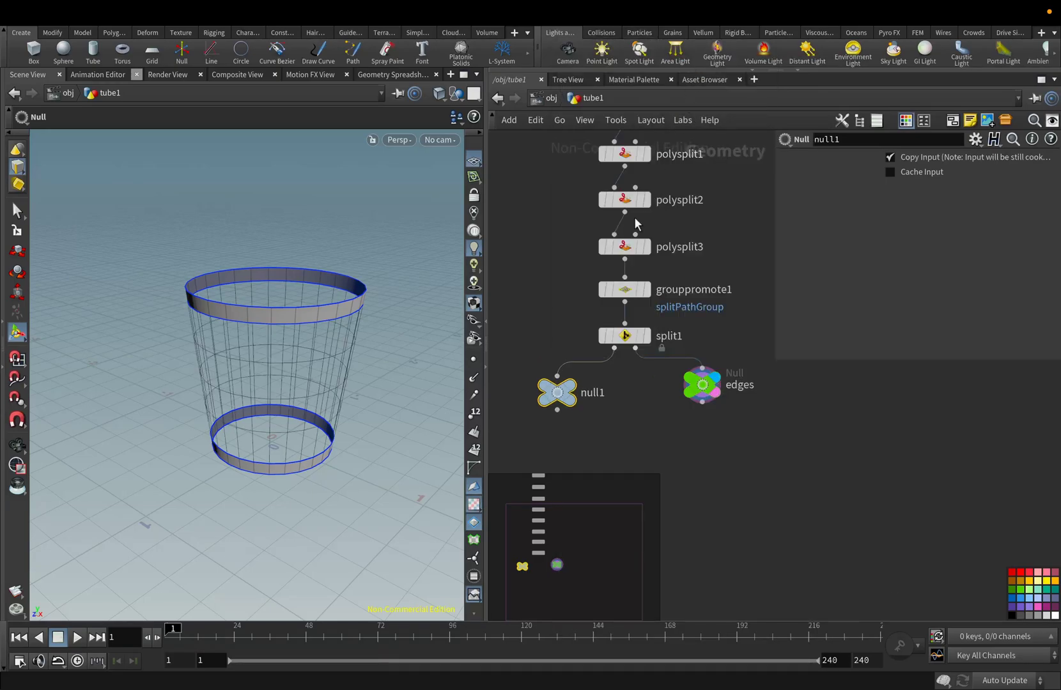
pyautogui.click(552, 383)
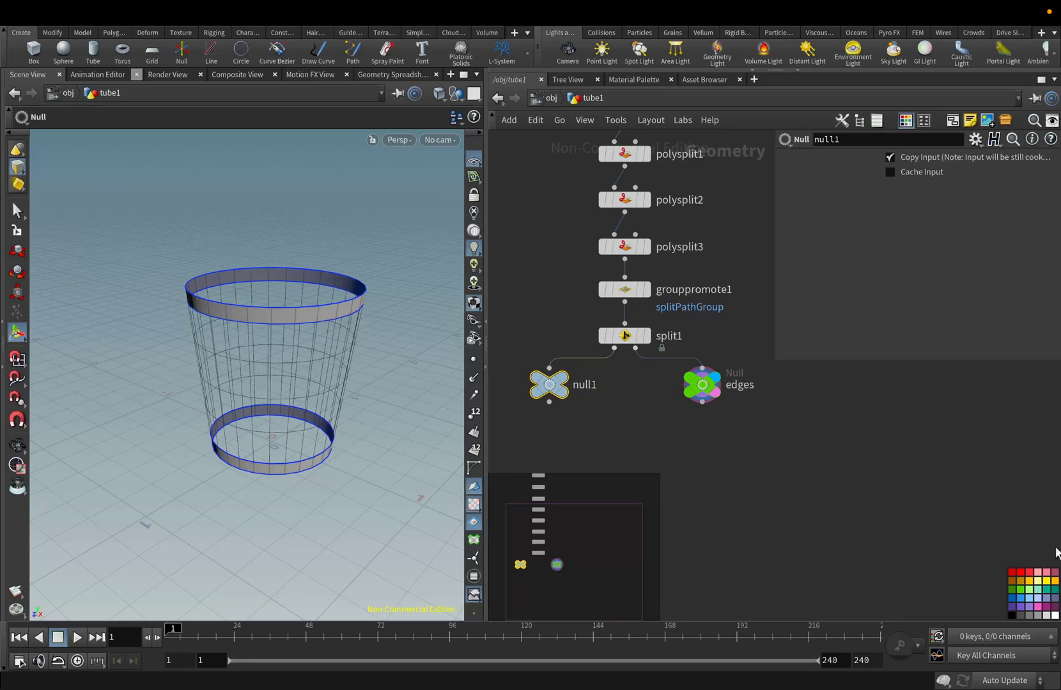
pyautogui.click(563, 377)
pyautogui.click(578, 383)
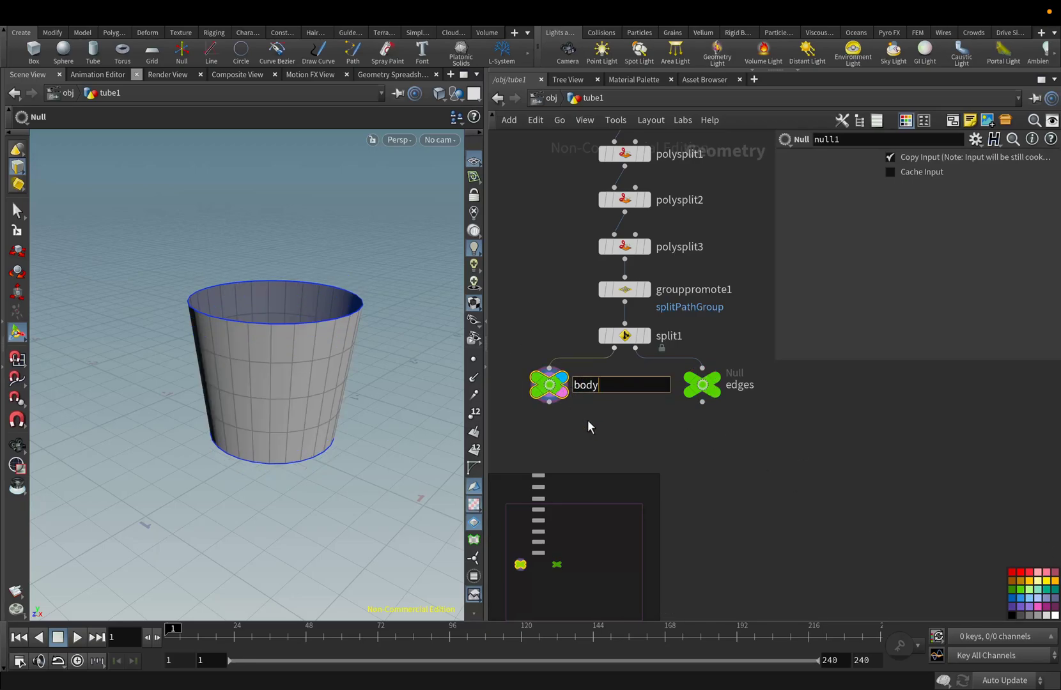
pyautogui.write('body')
pyautogui.press('Return')
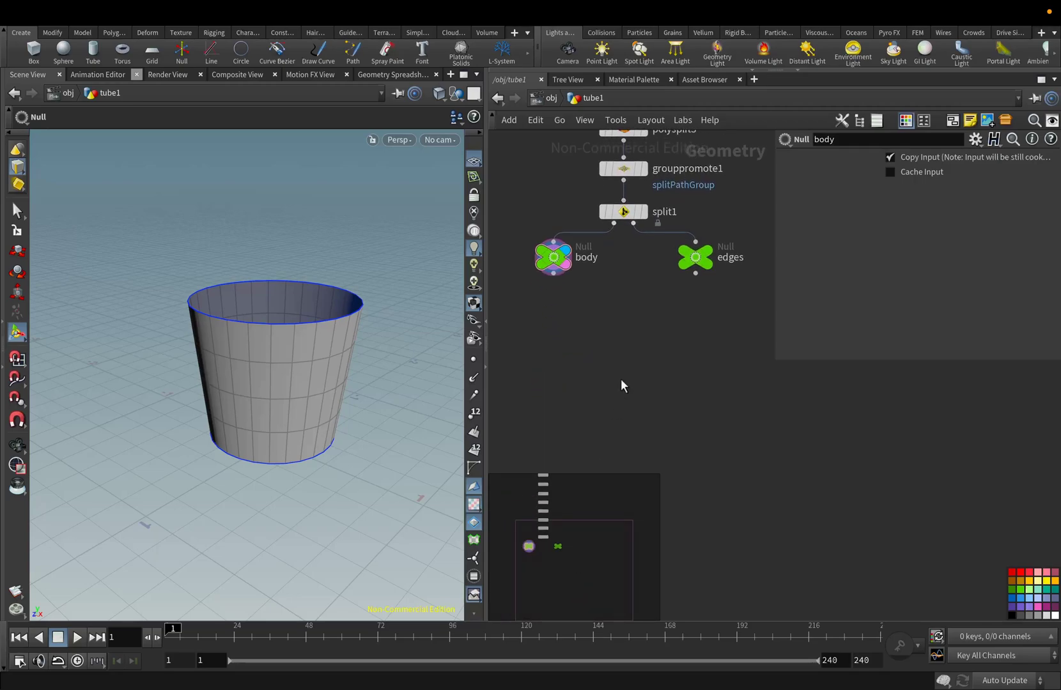
# Step: Display the edges Null and remove all primitives of the upper ring with a Delete node
pyautogui.click(696, 261)
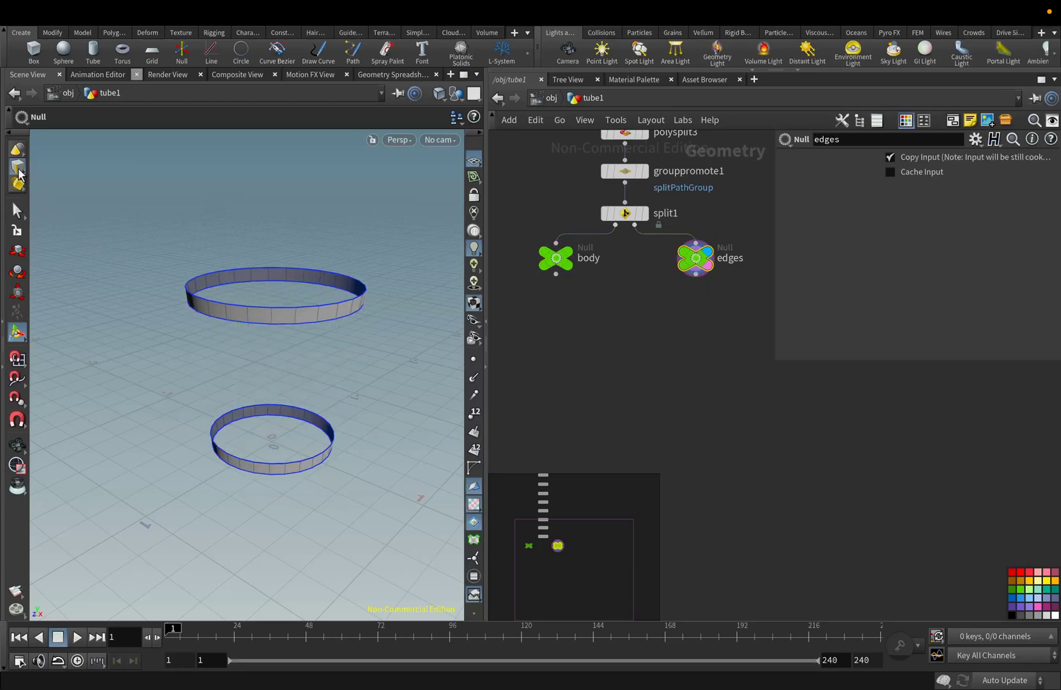
pyautogui.click(20, 179)
pyautogui.click(26, 193)
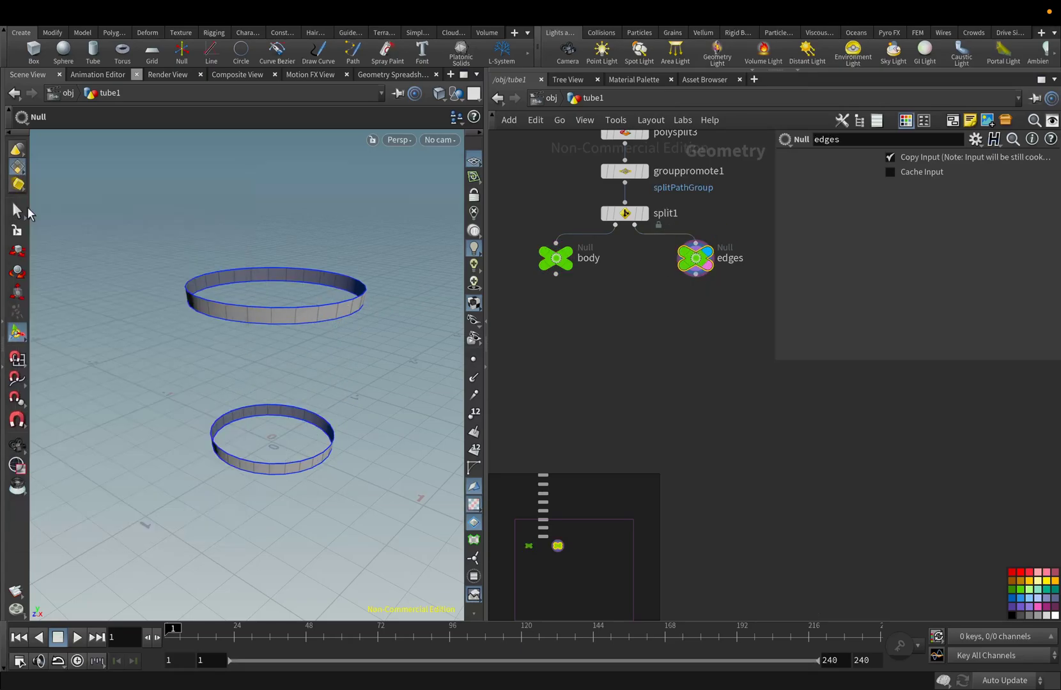
pyautogui.click(225, 311)
pyautogui.press('Tab')
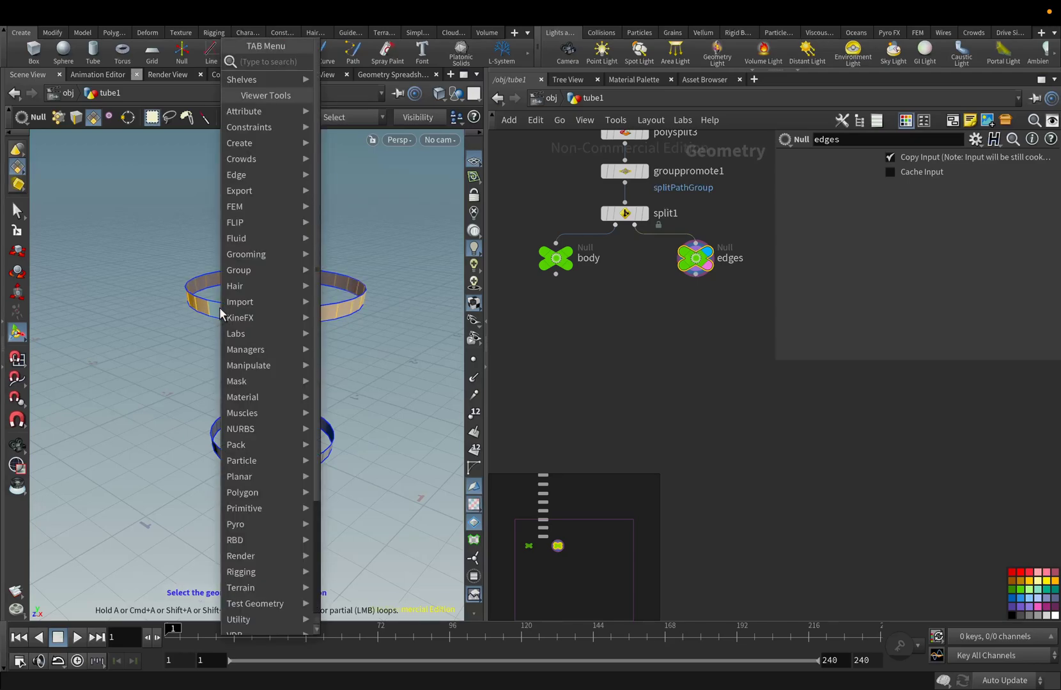
pyautogui.write('del')
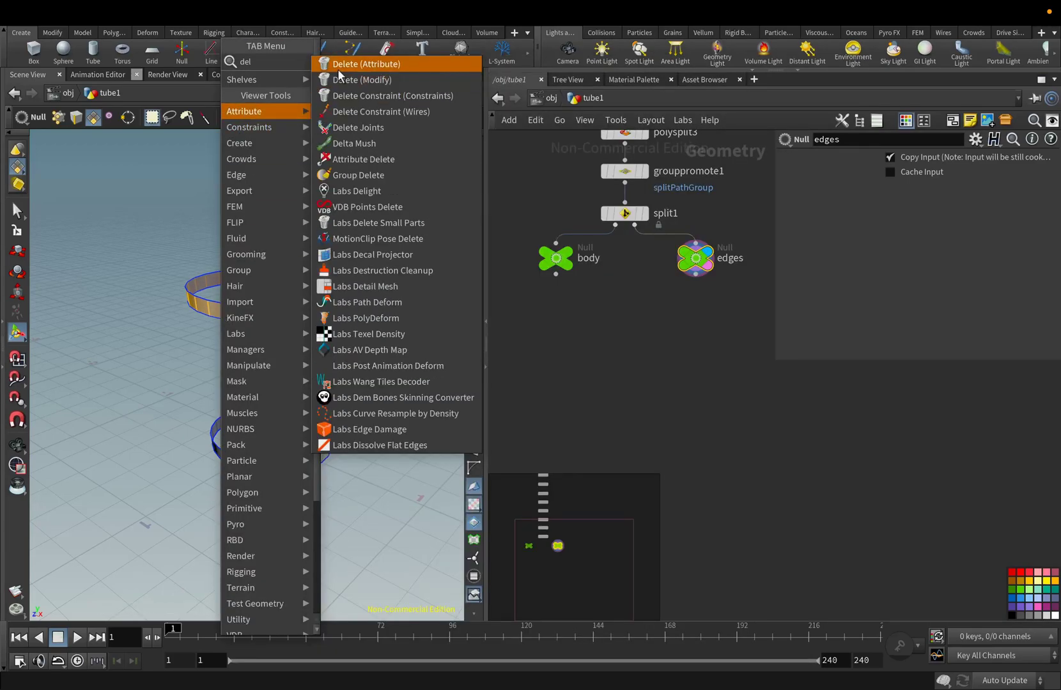
pyautogui.click(340, 79)
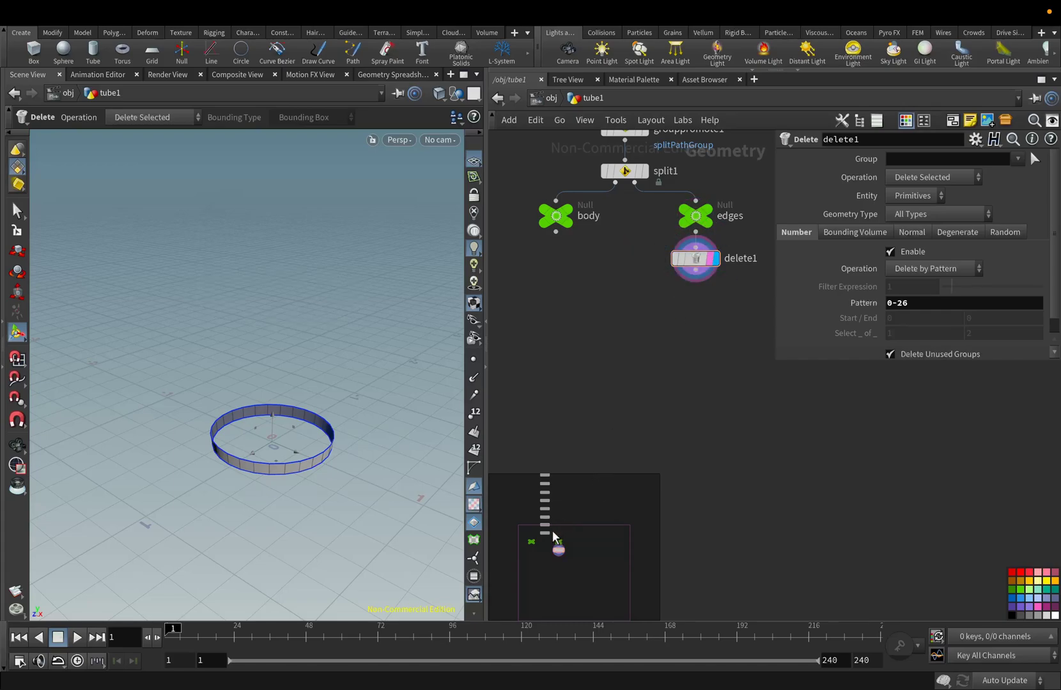
# Step: Append a PolyExtrude node after the Delete node and display it
pyautogui.moveTo(554, 536); pyautogui.dragTo(590, 576)
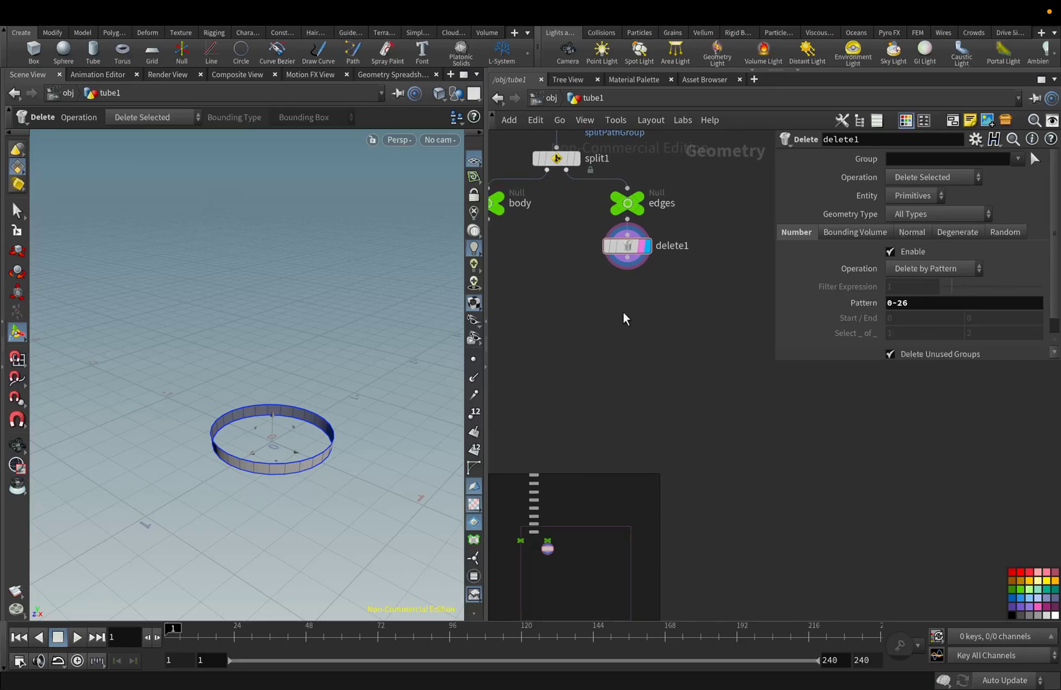
pyautogui.click(627, 270)
pyautogui.press('Tab')
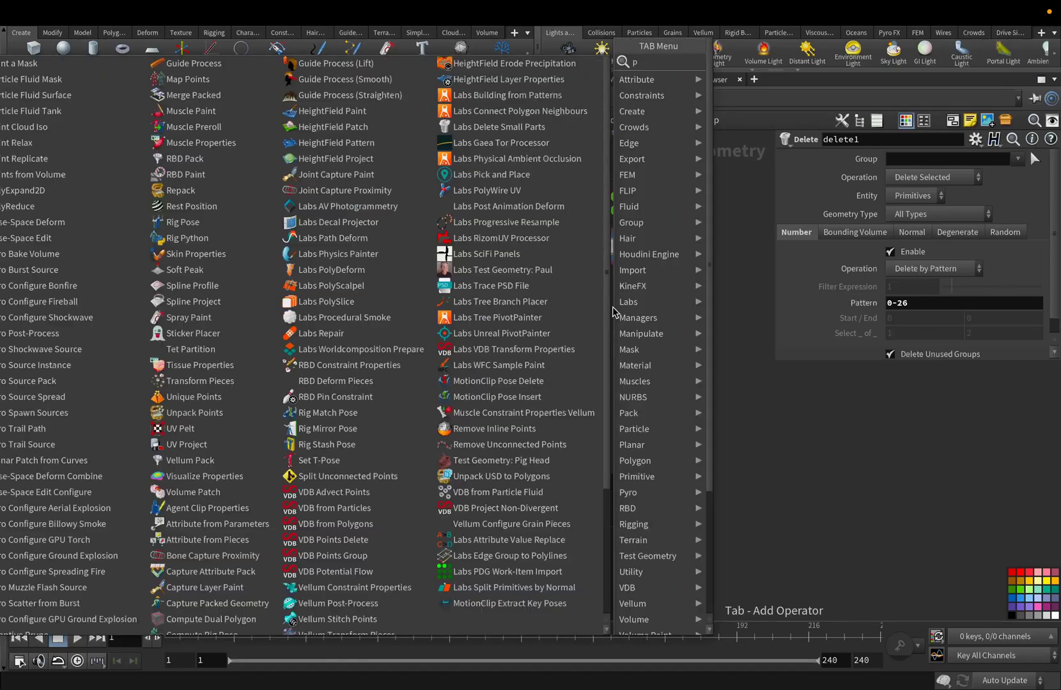
pyautogui.write('pol')
pyautogui.click(744, 160)
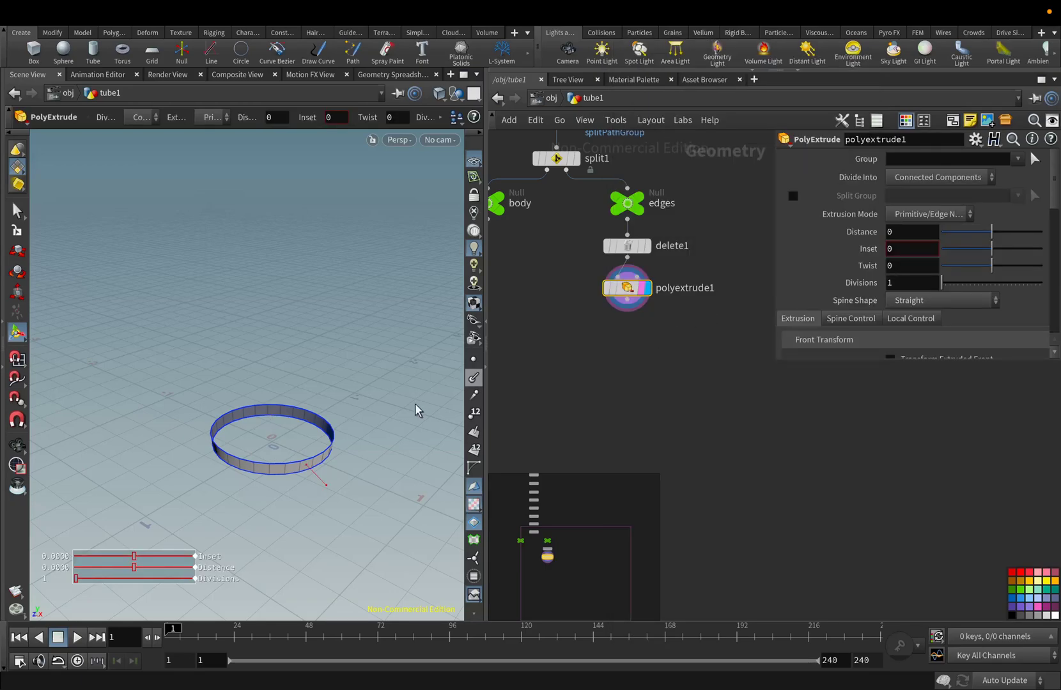
# Step: Extrude the lower ring by a distance of 0.019 and enable Output Back
pyautogui.press('s')
pyautogui.click(18, 211)
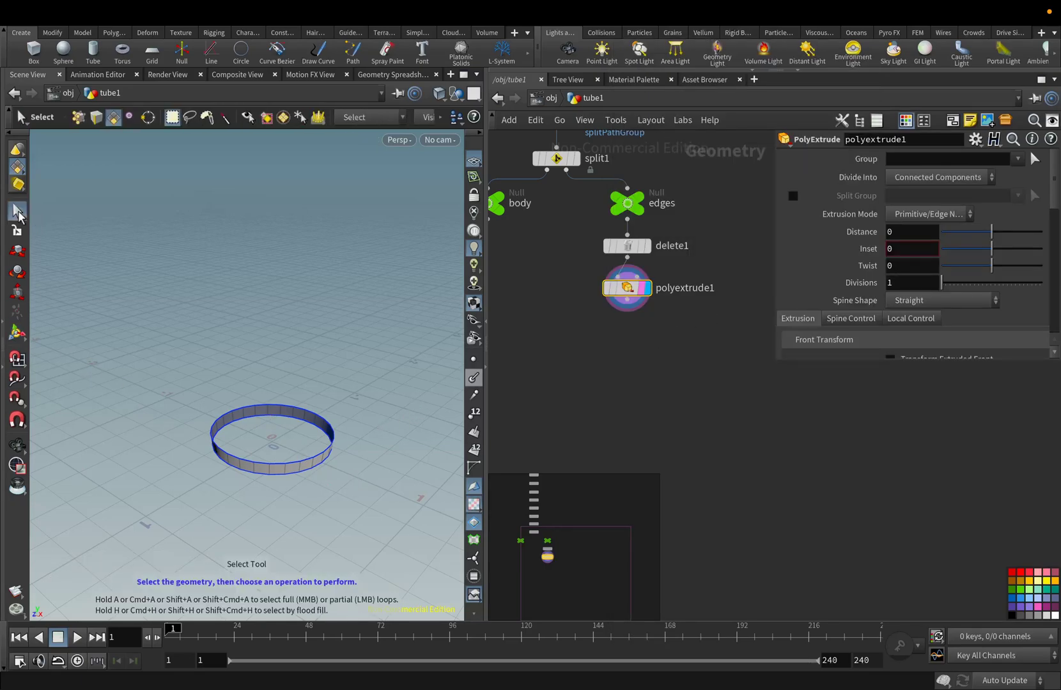
pyautogui.click(20, 444)
pyautogui.scroll(2, 273, 441)
pyautogui.scroll(2, 273, 442)
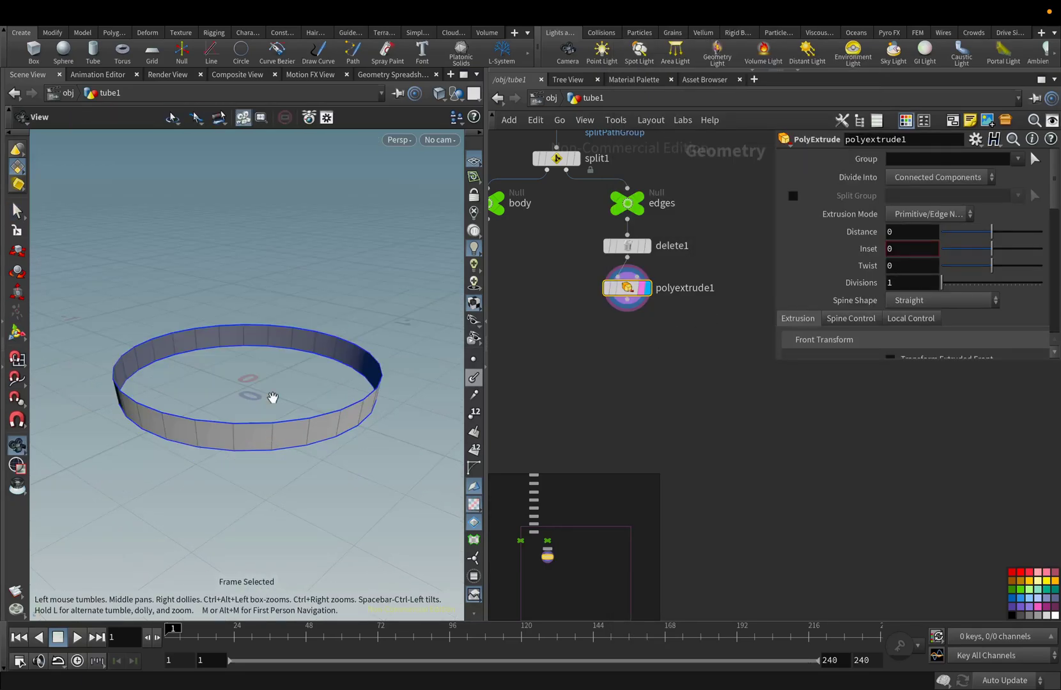
pyautogui.moveTo(273, 398); pyautogui.dragTo(272, 405)
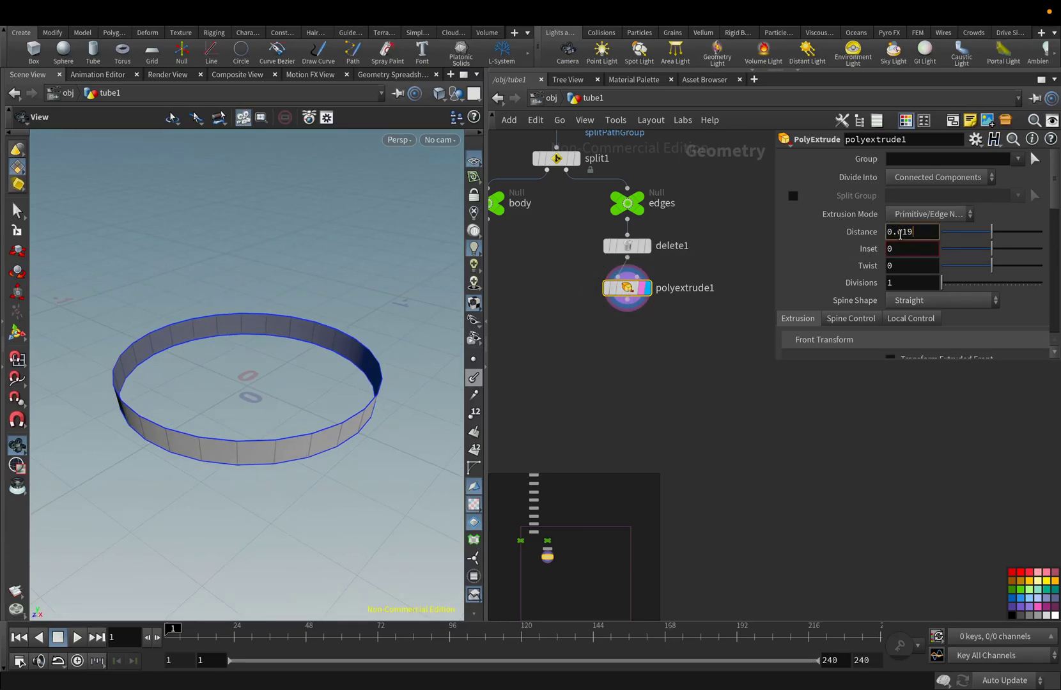
pyautogui.press('Return')
pyautogui.scroll(-5, 905, 287)
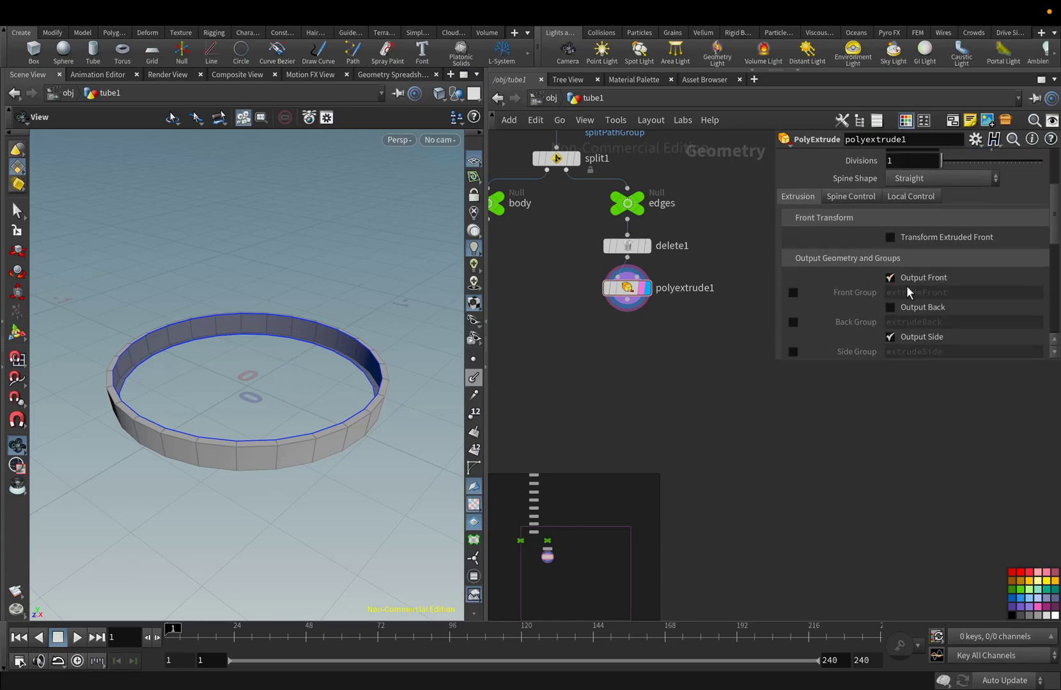
pyautogui.moveTo(775, 365); pyautogui.dragTo(777, 493)
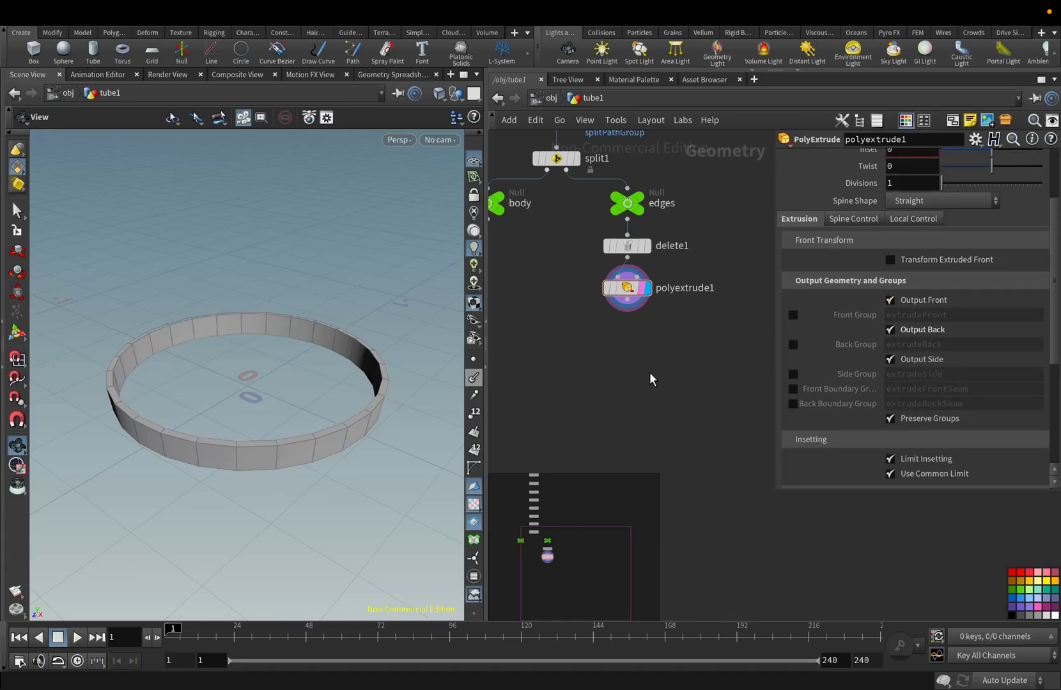
# Step: Append a Null after the PolyExtrude, colour it green and name it the_lower_side
pyautogui.click(626, 311)
pyautogui.press('Tab')
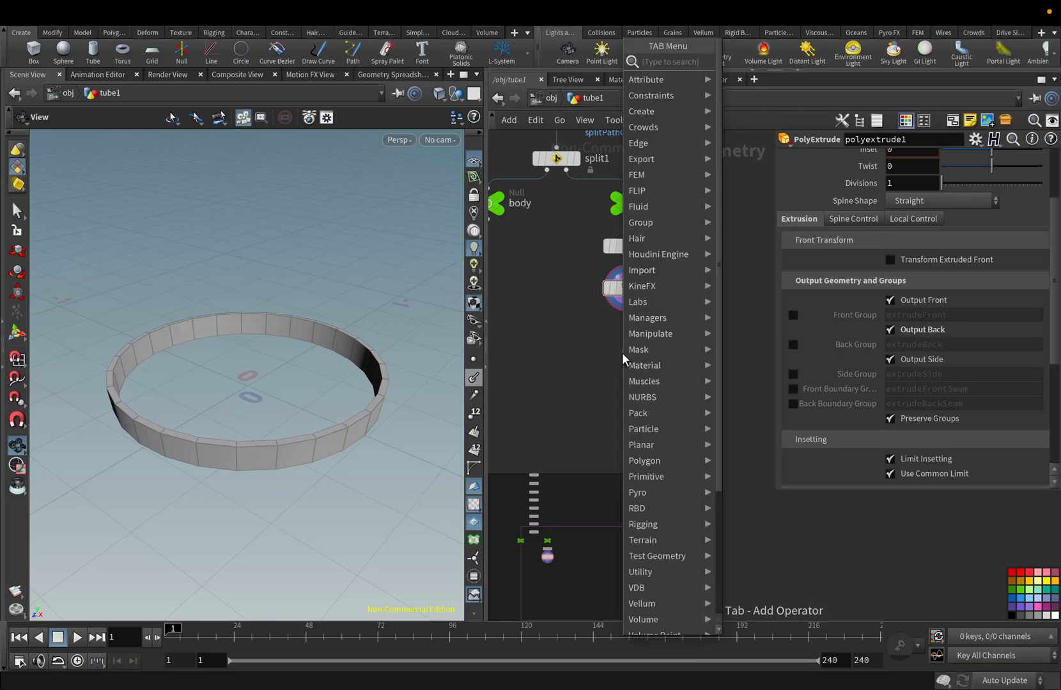
pyautogui.write('null')
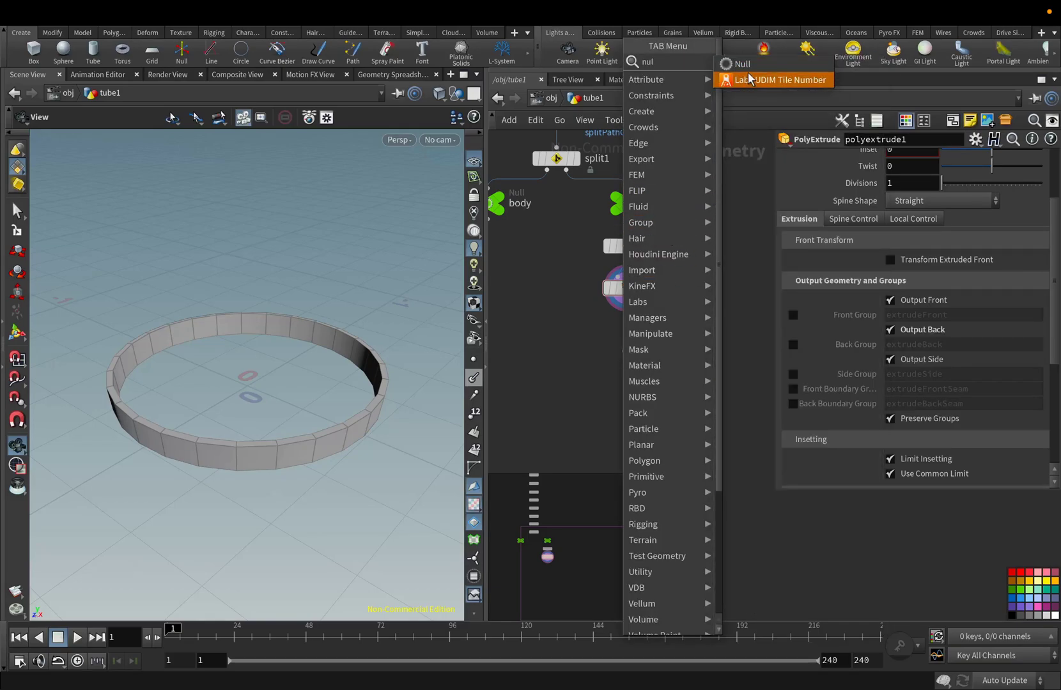
pyautogui.press('Return')
pyautogui.moveTo(625, 353); pyautogui.dragTo(631, 344)
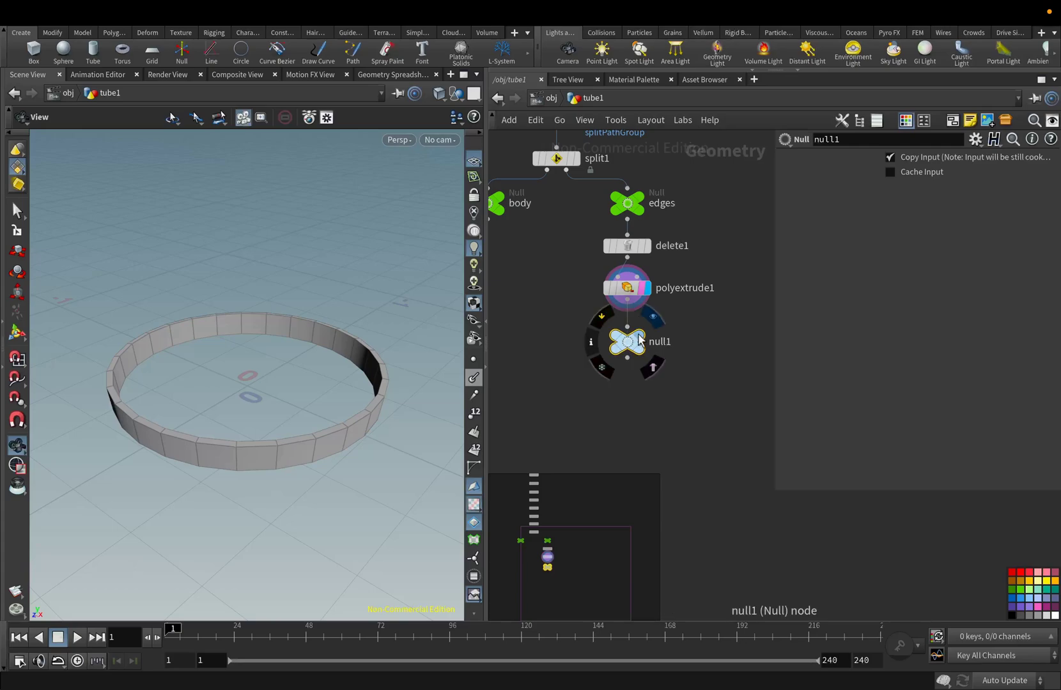
pyautogui.click(640, 347)
pyautogui.click(1013, 592)
pyautogui.doubleClick(661, 344)
pyautogui.write('the_lower_side')
pyautogui.press('Return')
# Step: Move the PolyExtrude and the_lower_side nodes aside, and select and display the Delete node
pyautogui.moveTo(660, 381); pyautogui.dragTo(549, 300)
pyautogui.click(710, 317)
pyautogui.click(647, 245)
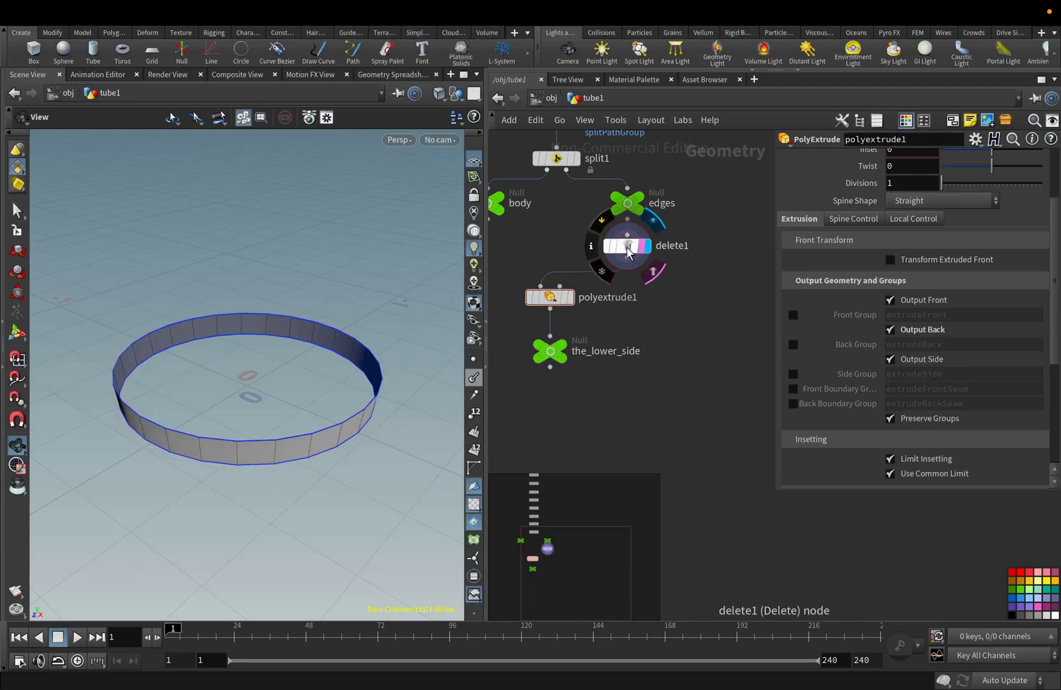
pyautogui.click(629, 246)
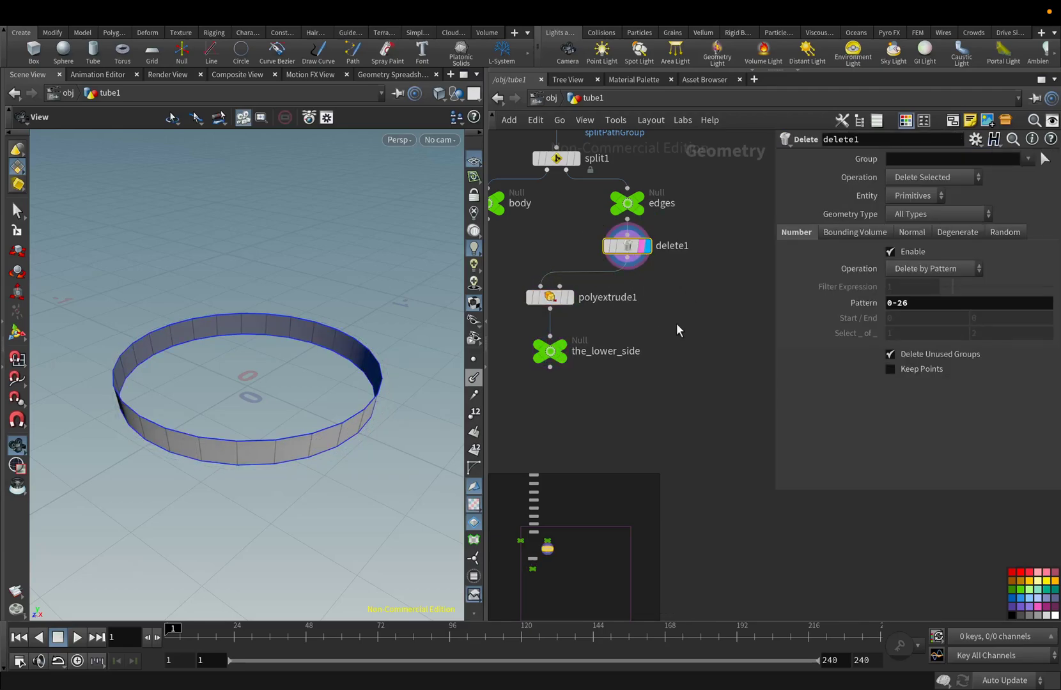
# Step: Select the lower ring's bottom edge loop in the viewport and apply a PolyFill to it
pyautogui.rightClick(20, 176)
pyautogui.click(38, 192)
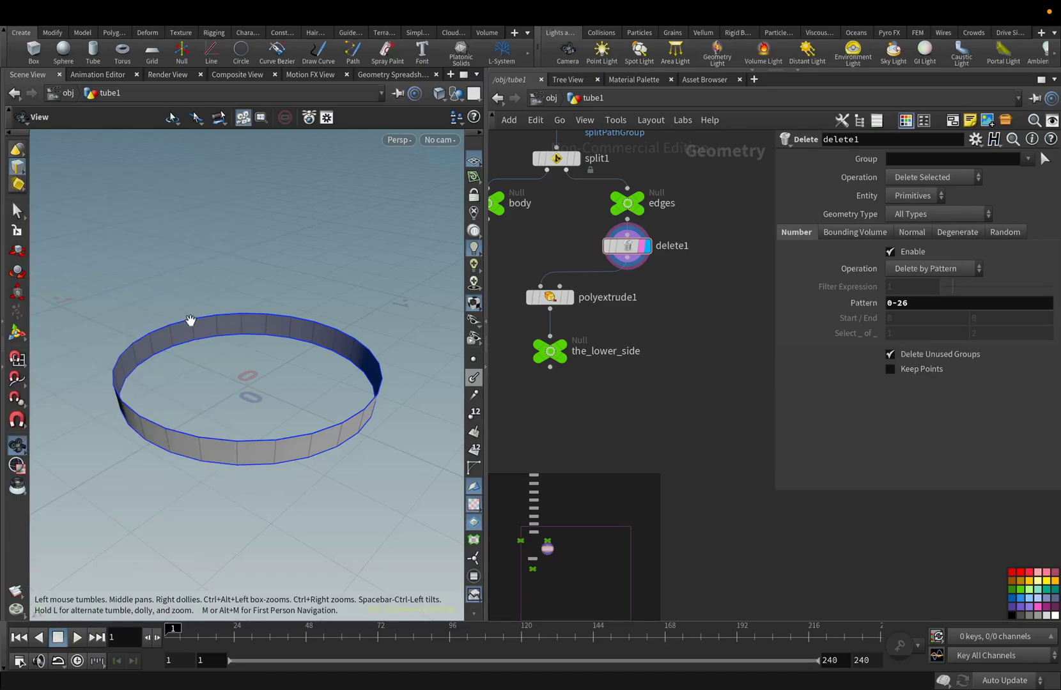
pyautogui.click(17, 211)
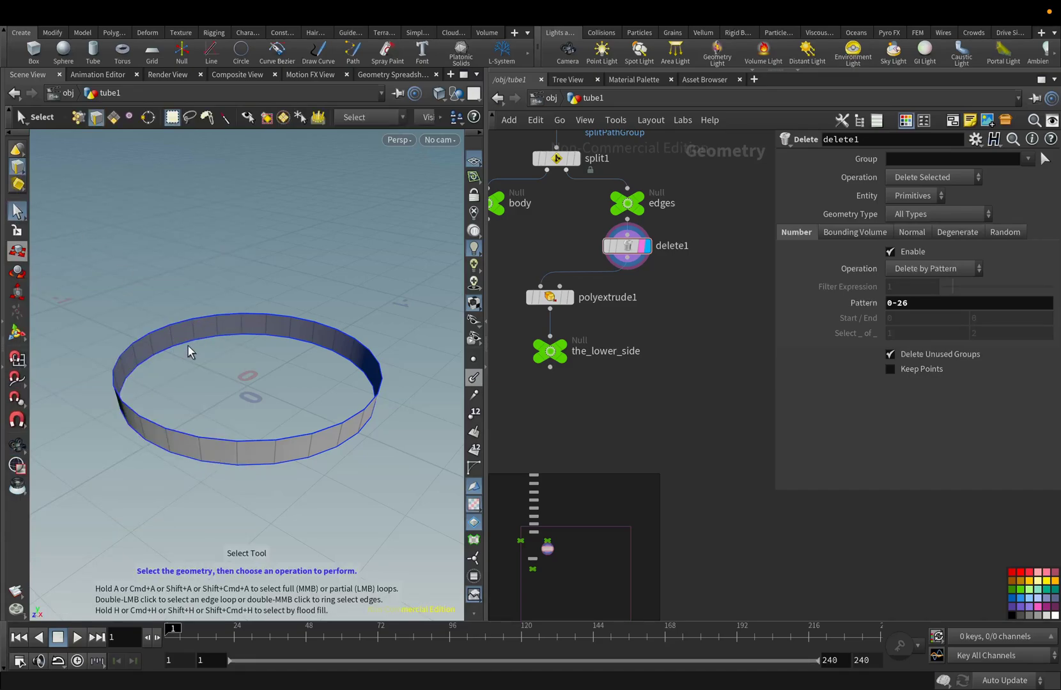
pyautogui.doubleClick(253, 466)
pyautogui.press('Tab')
pyautogui.write('pol')
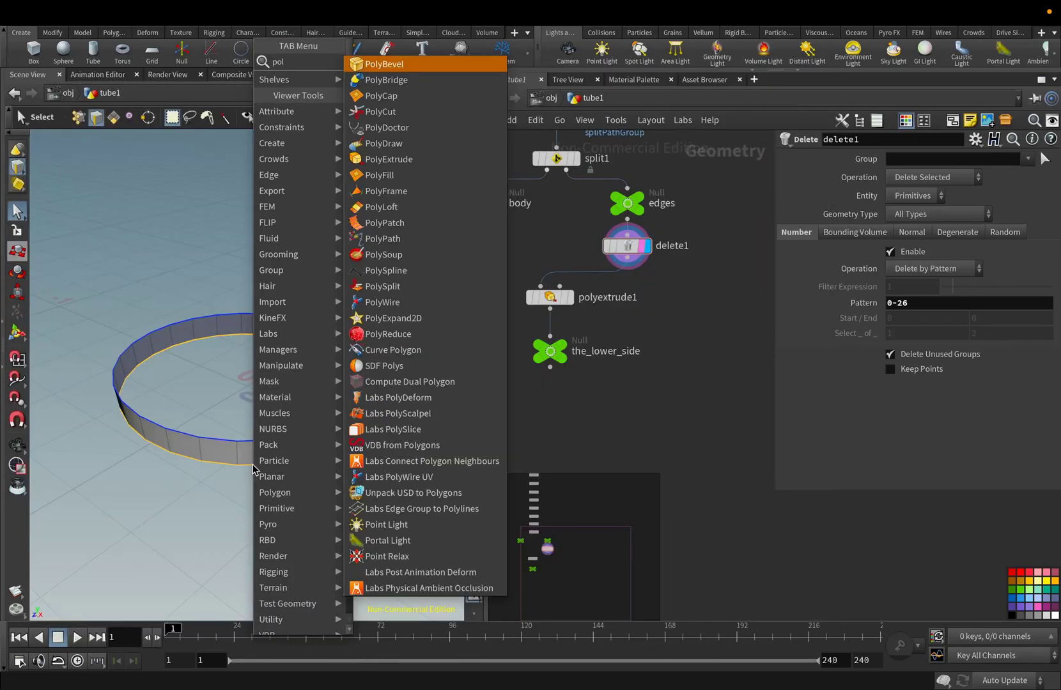
pyautogui.click(384, 176)
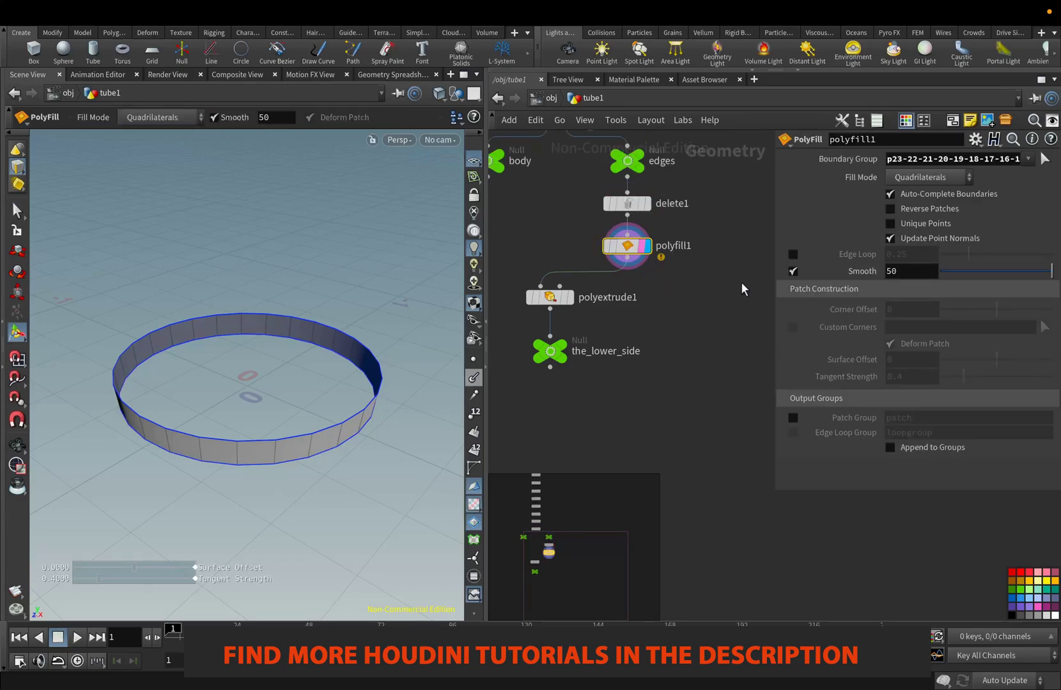
# Step: Rearrange the network so polyextrude1 and the PolyFill node form separate branches from delete1
pyautogui.moveTo(629, 251); pyautogui.dragTo(545, 356)
pyautogui.moveTo(552, 298); pyautogui.dragTo(540, 247)
pyautogui.moveTo(651, 257); pyautogui.dragTo(689, 258)
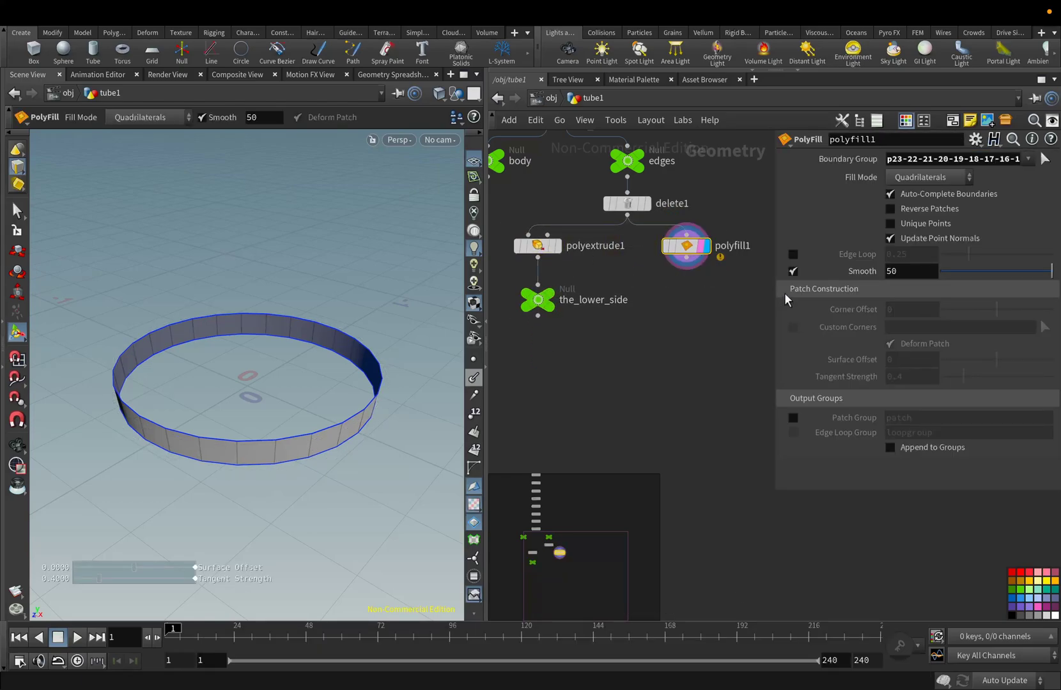
# Step: Set the PolyFill's Fill Mode to Single Polygon and enable its Patch Group output named patch
pyautogui.click(927, 180)
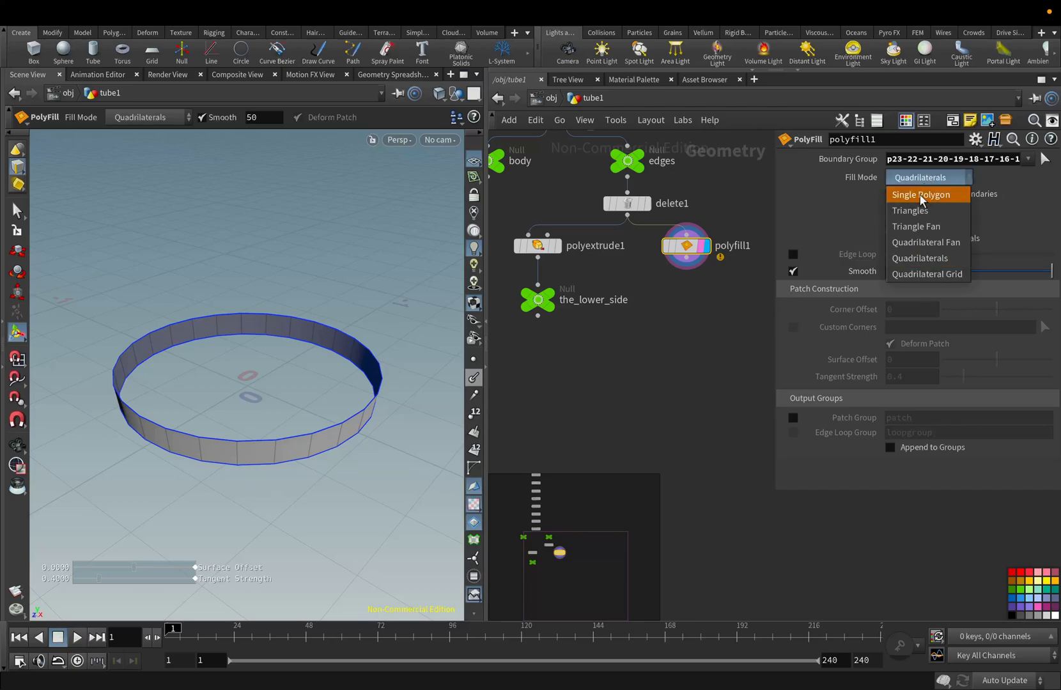
pyautogui.click(921, 195)
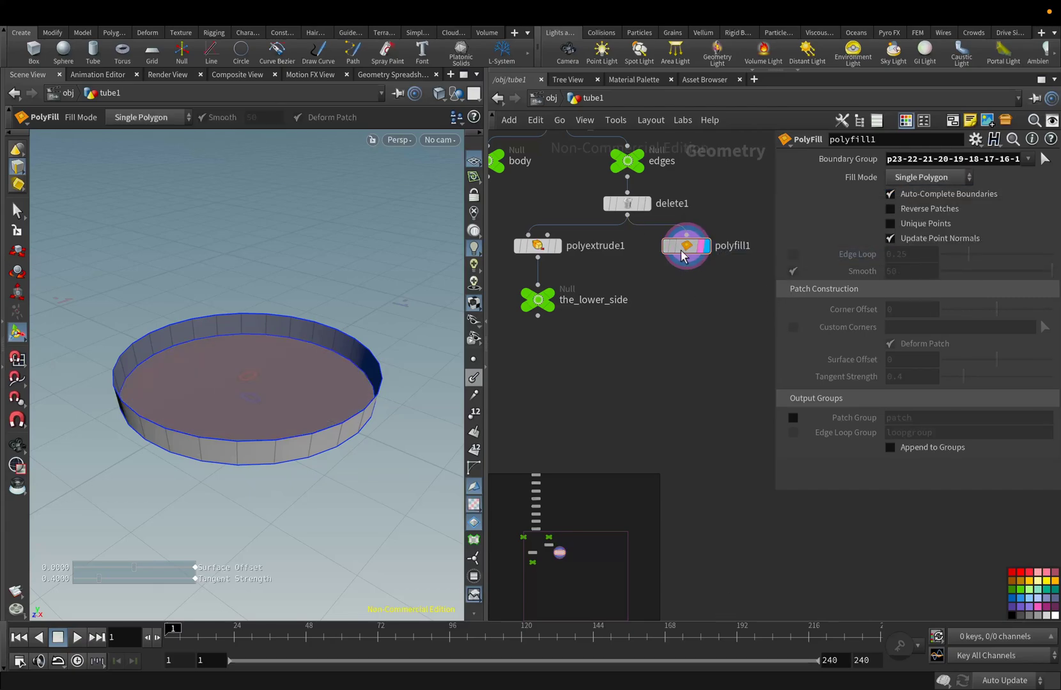
pyautogui.moveTo(687, 245); pyautogui.dragTo(714, 245)
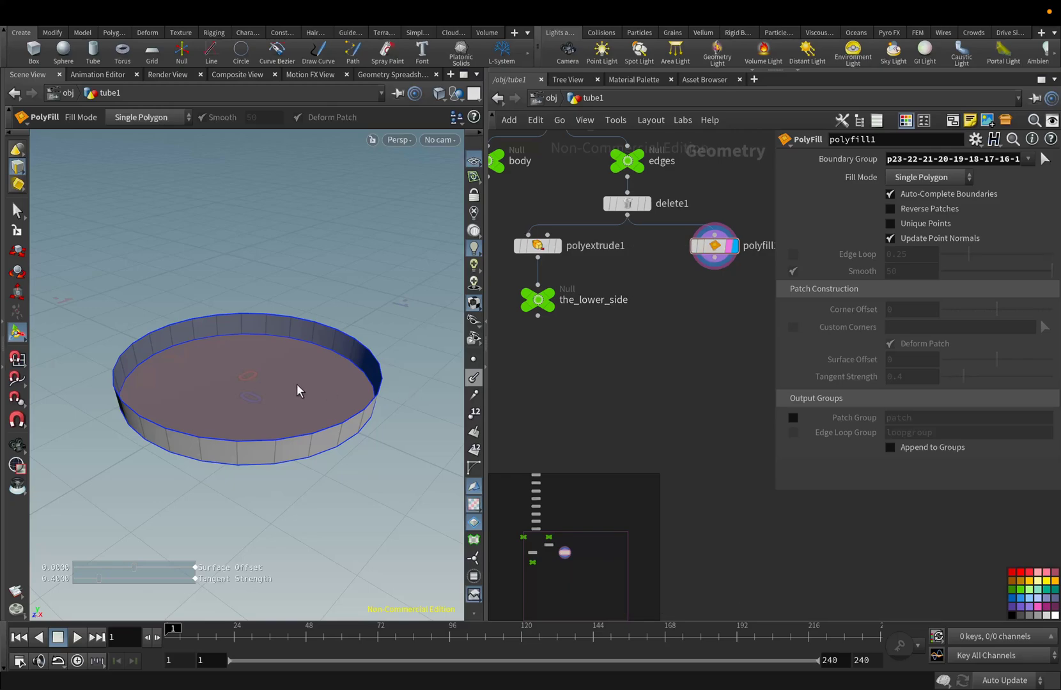
pyautogui.click(792, 418)
pyautogui.moveTo(550, 539); pyautogui.dragTo(587, 579)
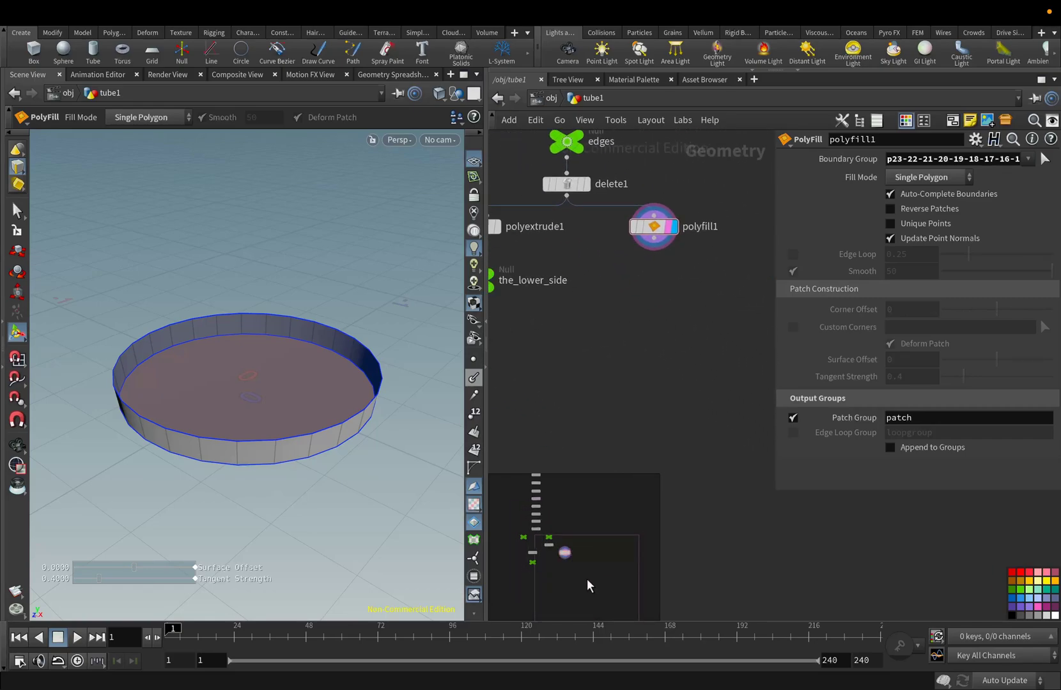
# Step: Append a Delete node after the PolyFill, with Group patch and Operation Delete Non-Selected
pyautogui.click(653, 243)
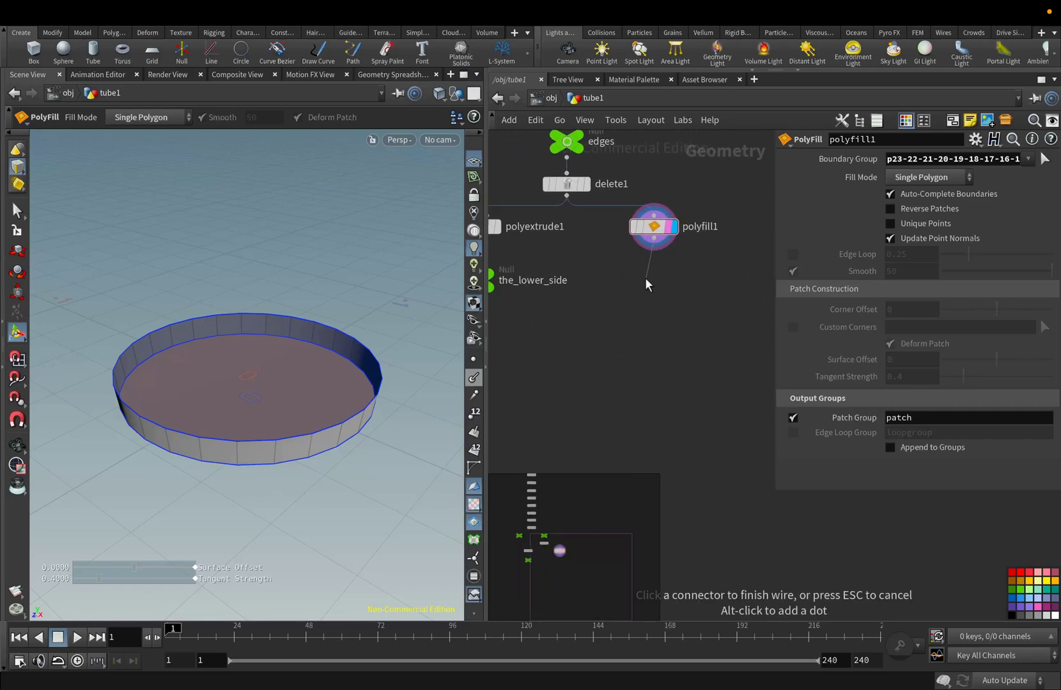
pyautogui.click(646, 276)
pyautogui.write('del')
pyautogui.click(768, 64)
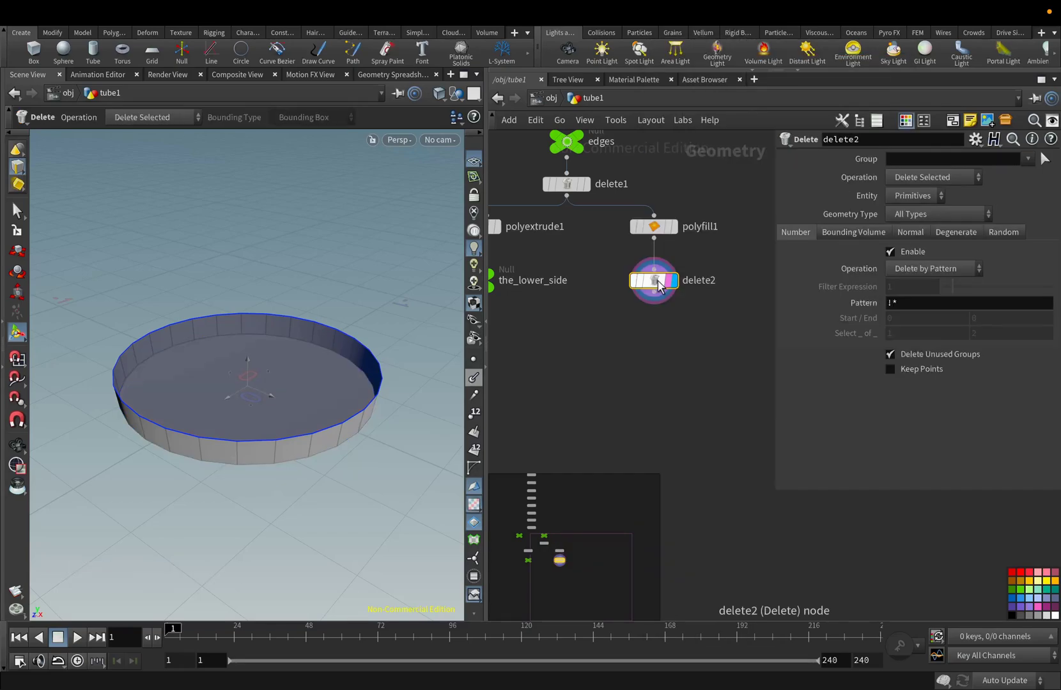
pyautogui.click(1028, 158)
pyautogui.click(971, 192)
pyautogui.click(933, 177)
pyautogui.click(928, 192)
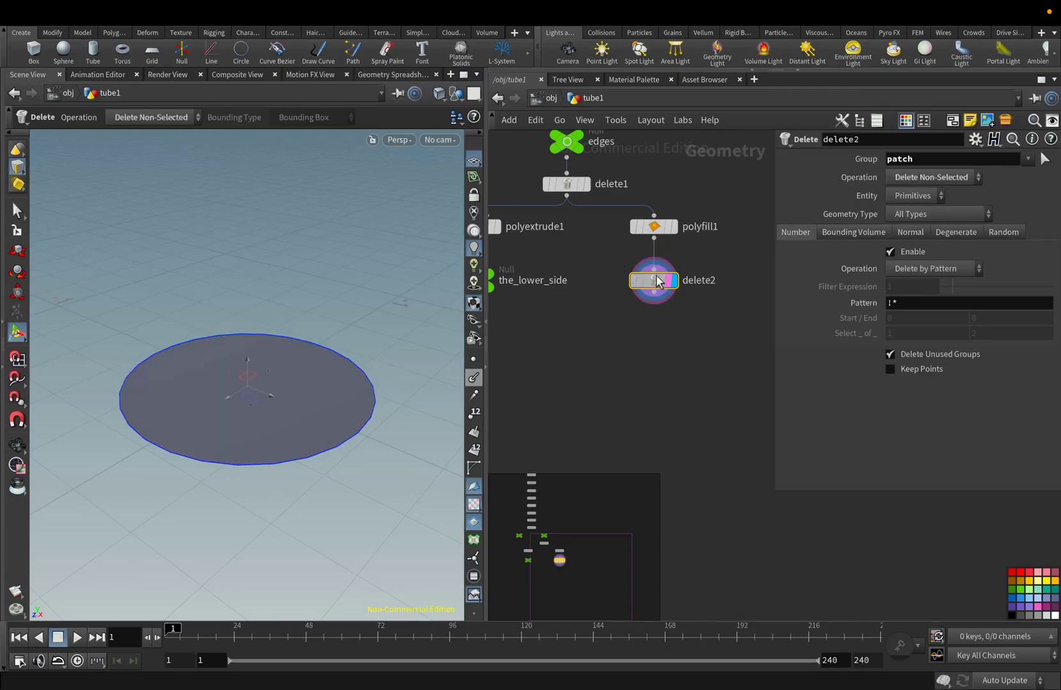
# Step: Append a PolyExtrude node after the Delete node that isolates the patch
pyautogui.moveTo(656, 275); pyautogui.dragTo(656, 274)
pyautogui.click(654, 293)
pyautogui.click(652, 312)
pyautogui.write('pol')
pyautogui.click(783, 159)
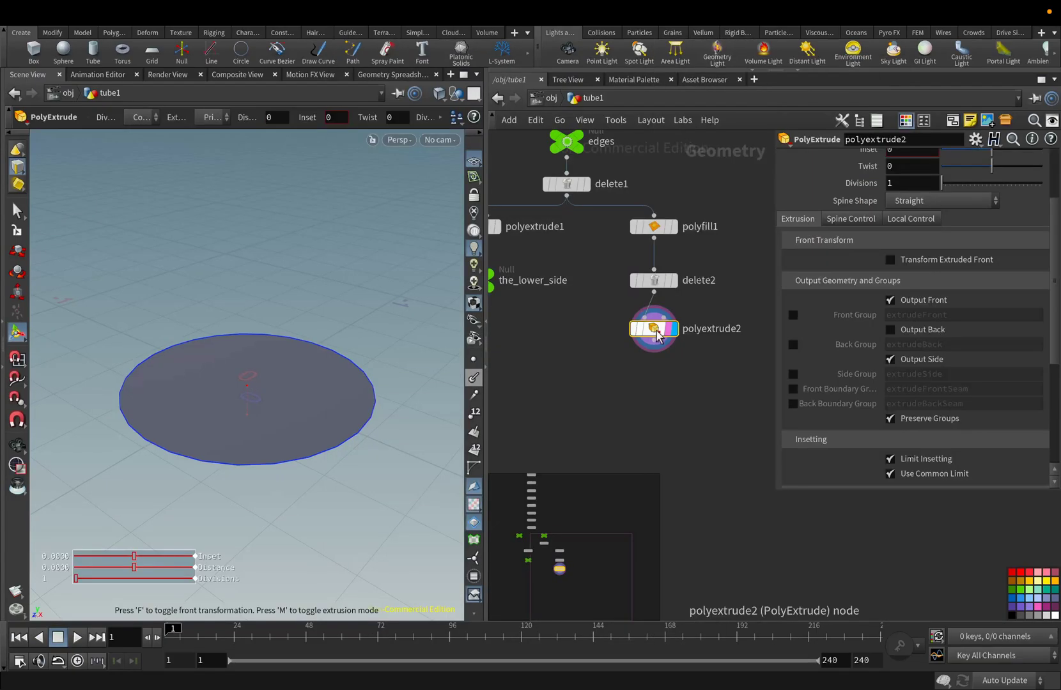
# Step: Inset the bottom disc by 0.032 and enable the Front Group output named extrudeFront
pyautogui.scroll(3, 879, 245)
pyautogui.click(900, 247)
pyautogui.write('.032')
pyautogui.press('Return')
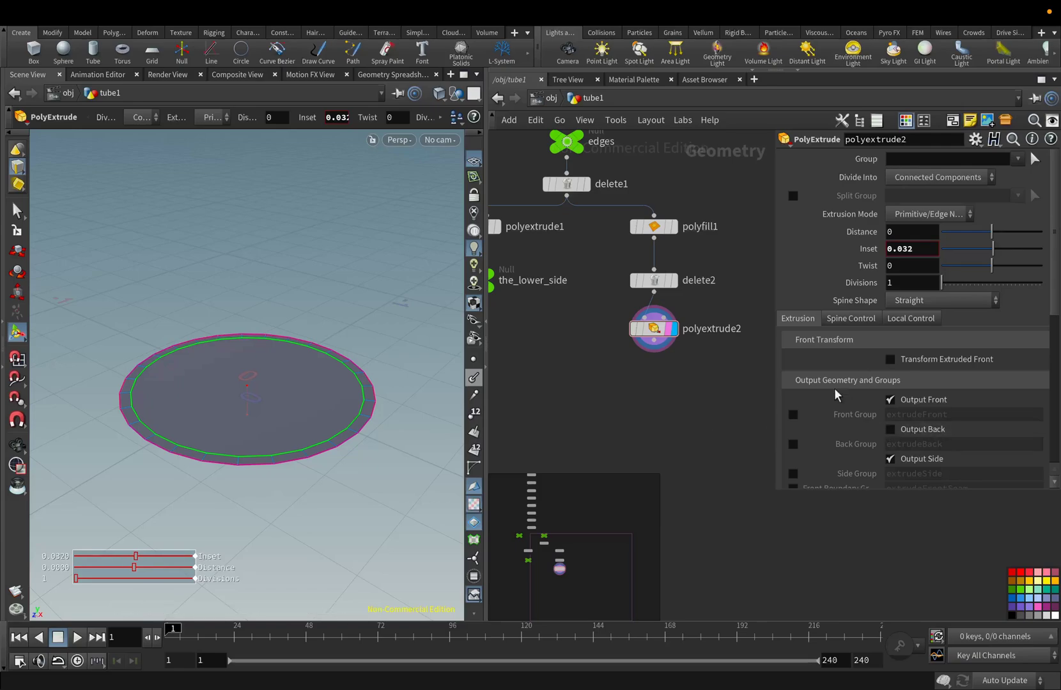
pyautogui.click(792, 414)
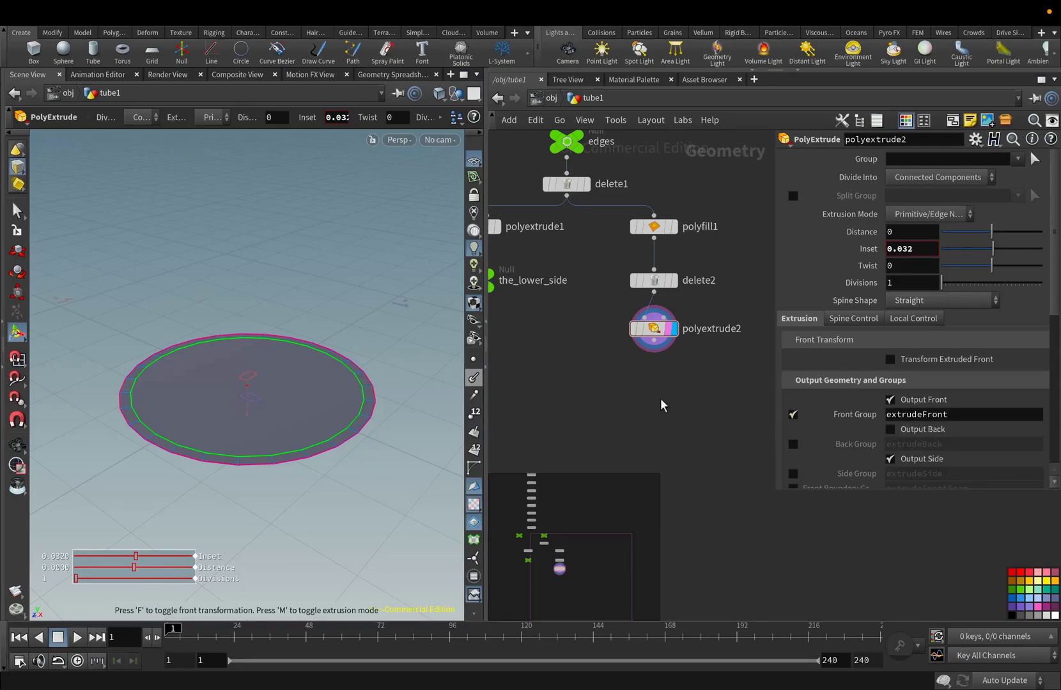
# Step: Append another PolyExtrude node below the inset PolyExtrude
pyautogui.click(656, 354)
pyautogui.click(654, 369)
pyautogui.moveTo(665, 370)
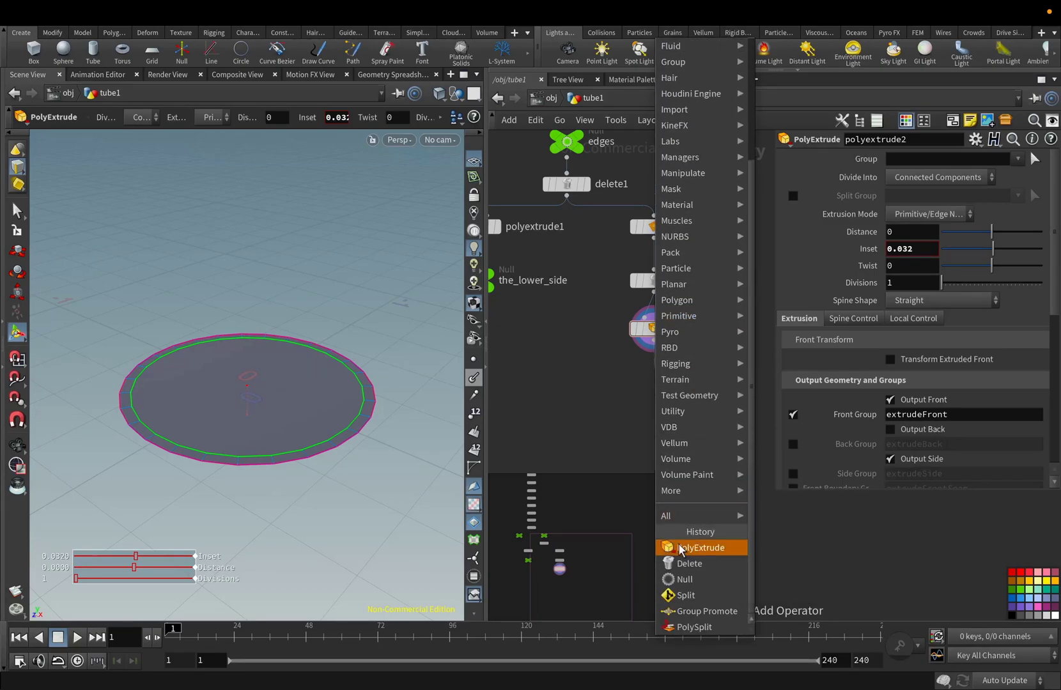
pyautogui.click(705, 548)
pyautogui.click(680, 402)
pyautogui.moveTo(654, 375); pyautogui.dragTo(654, 371)
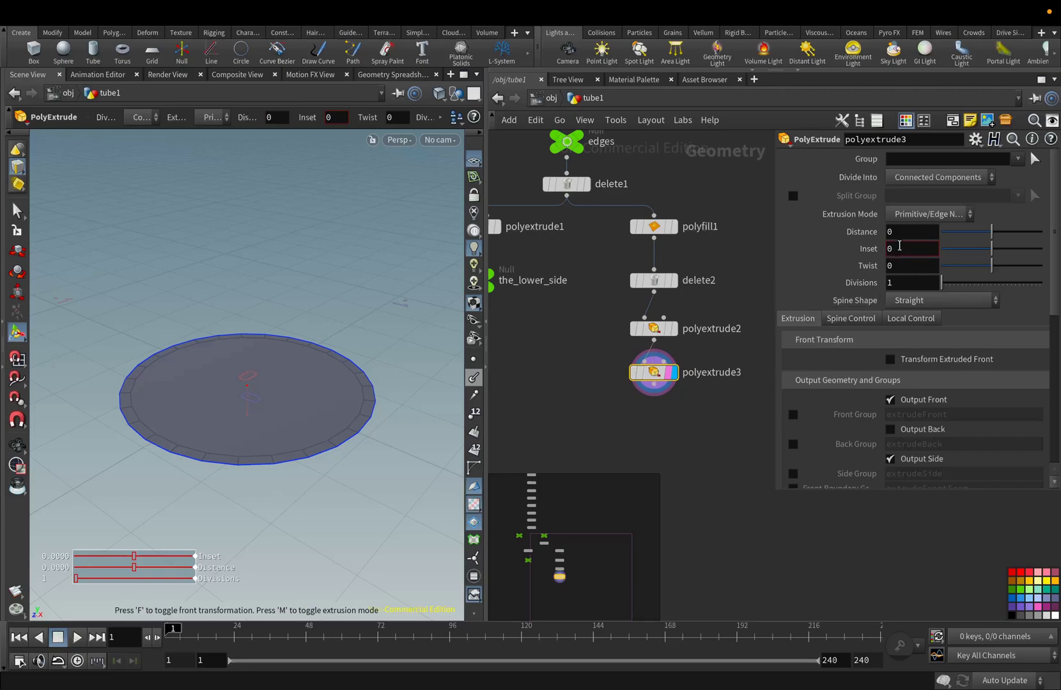
# Step: Restrict the new PolyExtrude to the extrudeFront group and set its Distance to -0.028
pyautogui.click(1017, 160)
pyautogui.click(994, 180)
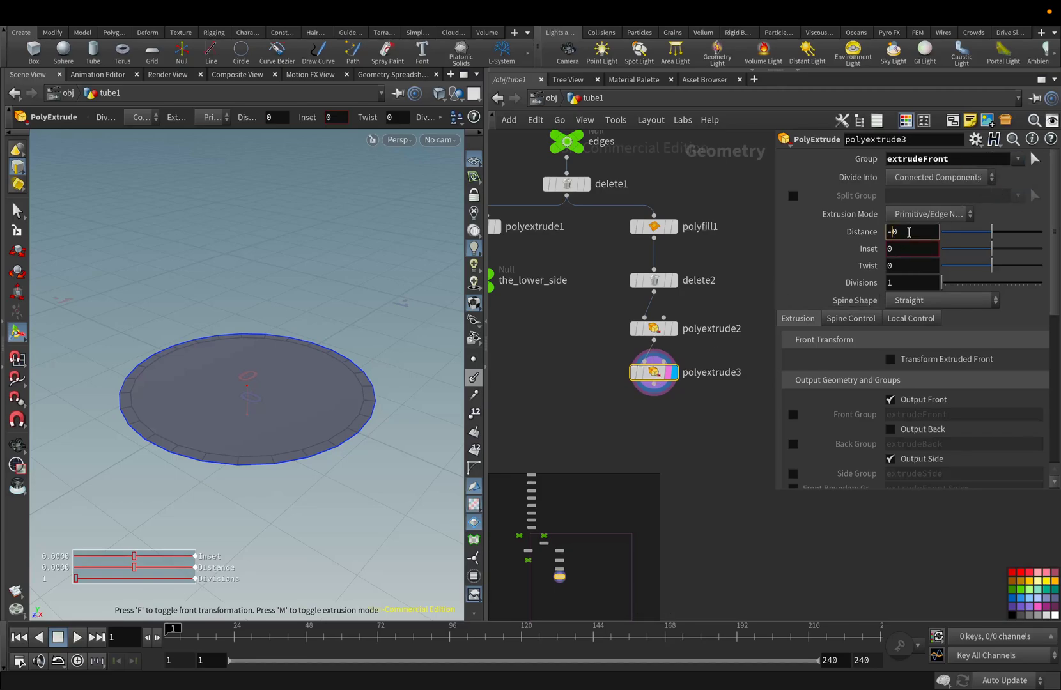
pyautogui.write('.028')
pyautogui.press('Return')
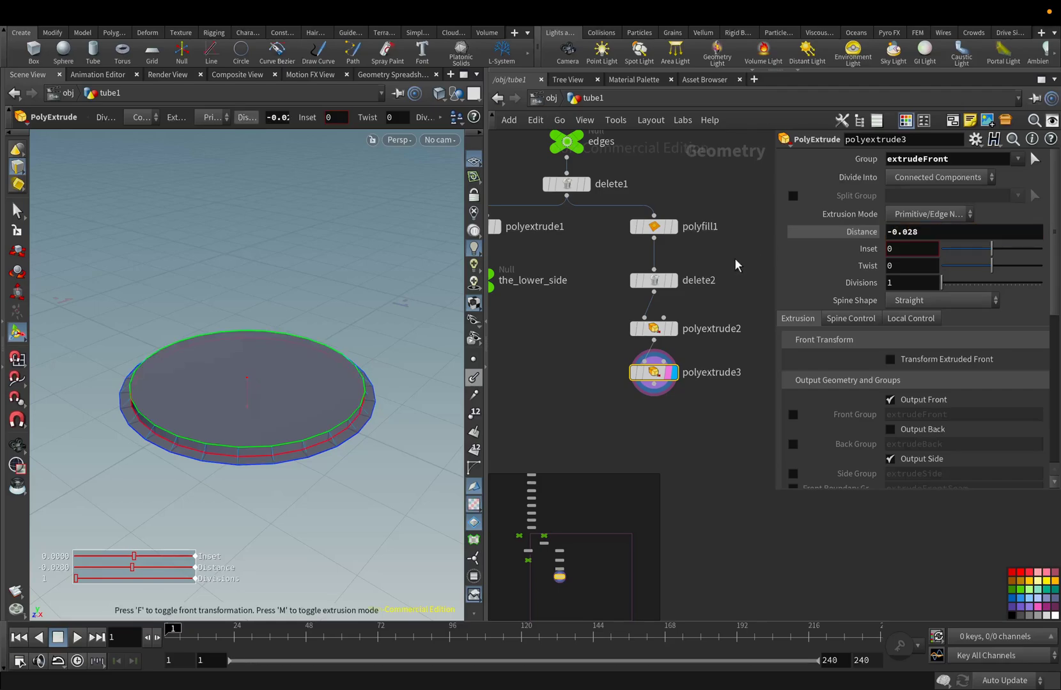
pyautogui.moveTo(655, 378)
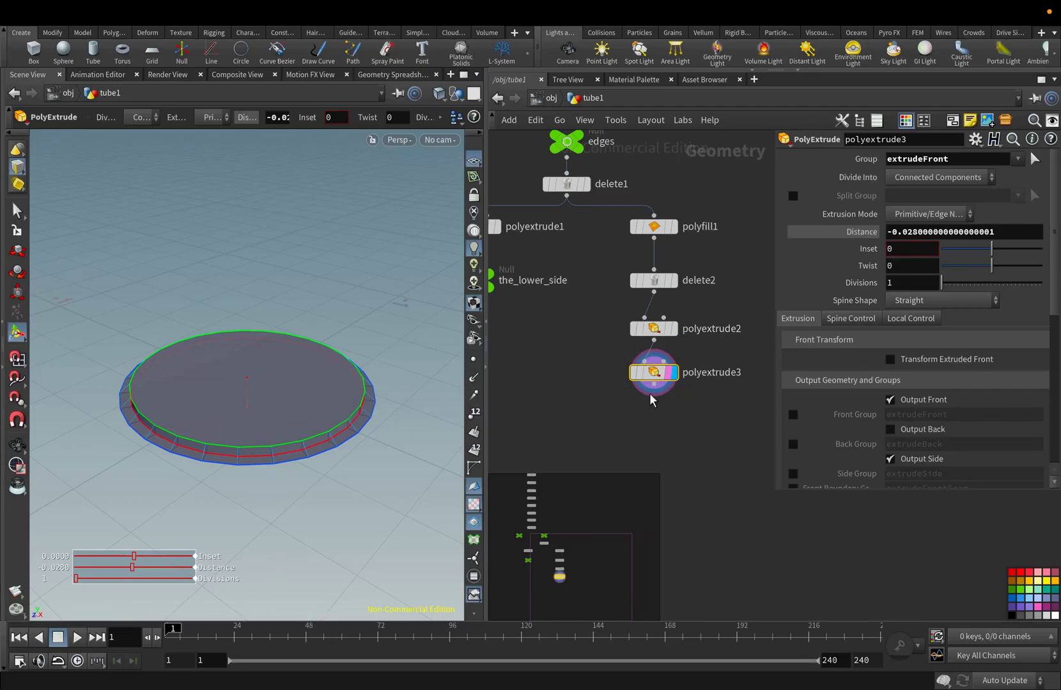
# Step: Append one more PolyExtrude node after polyextrude3
pyautogui.click(654, 383)
pyautogui.press('Tab')
pyautogui.write('pol')
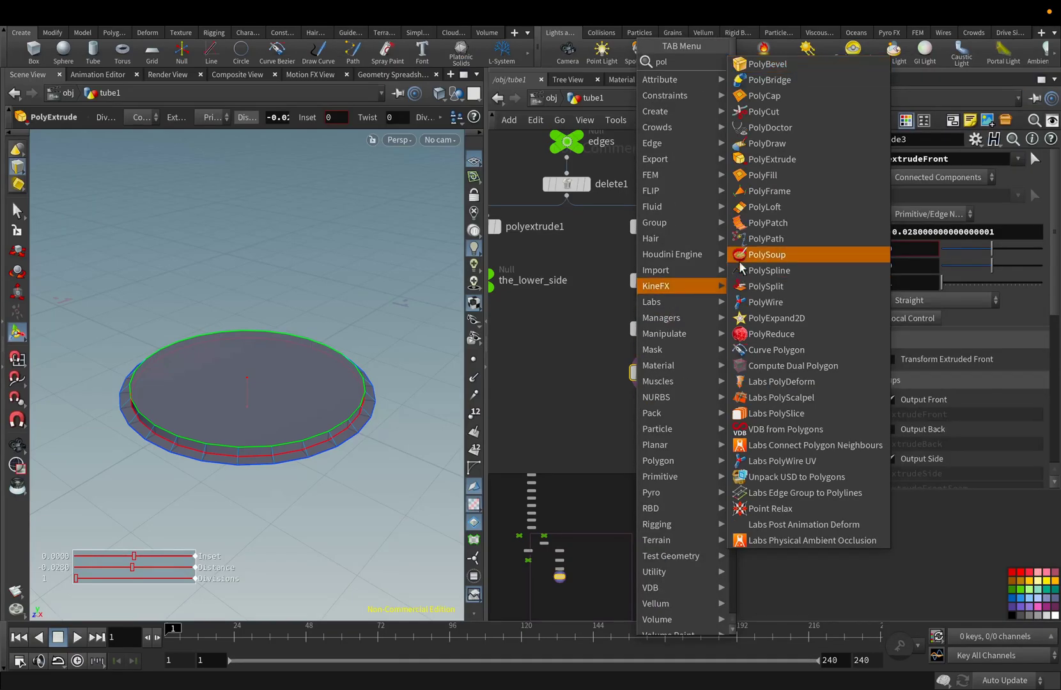
pyautogui.click(775, 160)
pyautogui.click(656, 420)
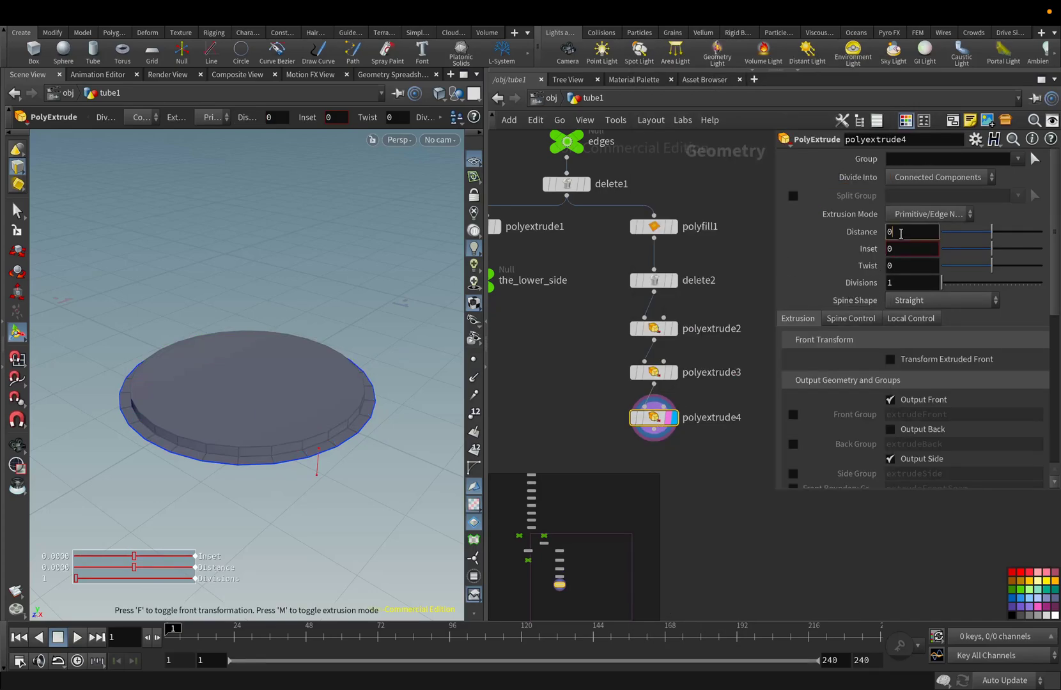
# Step: Thicken the whole bottom piece by a distance of 0.027 and enable Output Back
pyautogui.write('027')
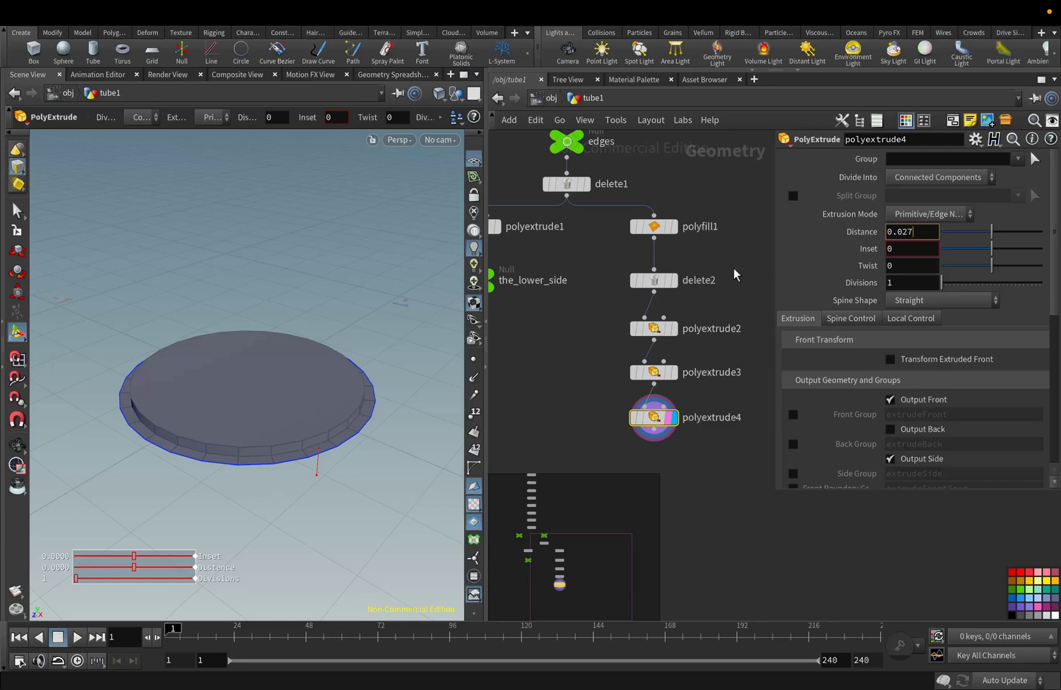
pyautogui.press('Return')
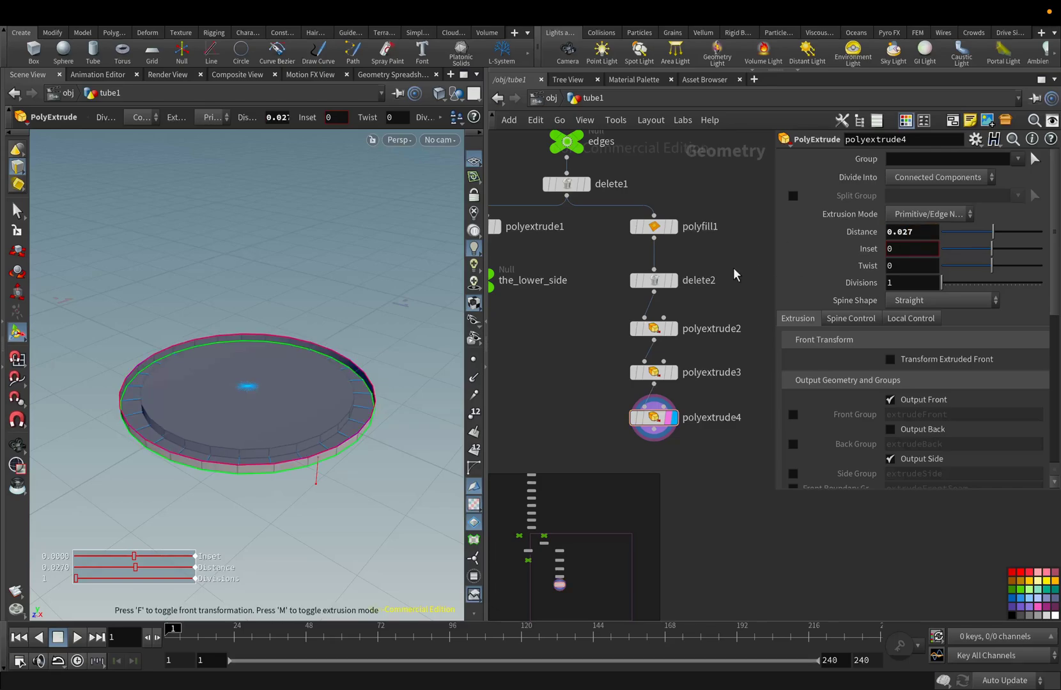
pyautogui.click(890, 430)
pyautogui.click(24, 447)
pyautogui.moveTo(246, 472)
pyautogui.mouseDown()
pyautogui.moveTo(244, 384)
pyautogui.moveTo(246, 457)
pyautogui.mouseUp()
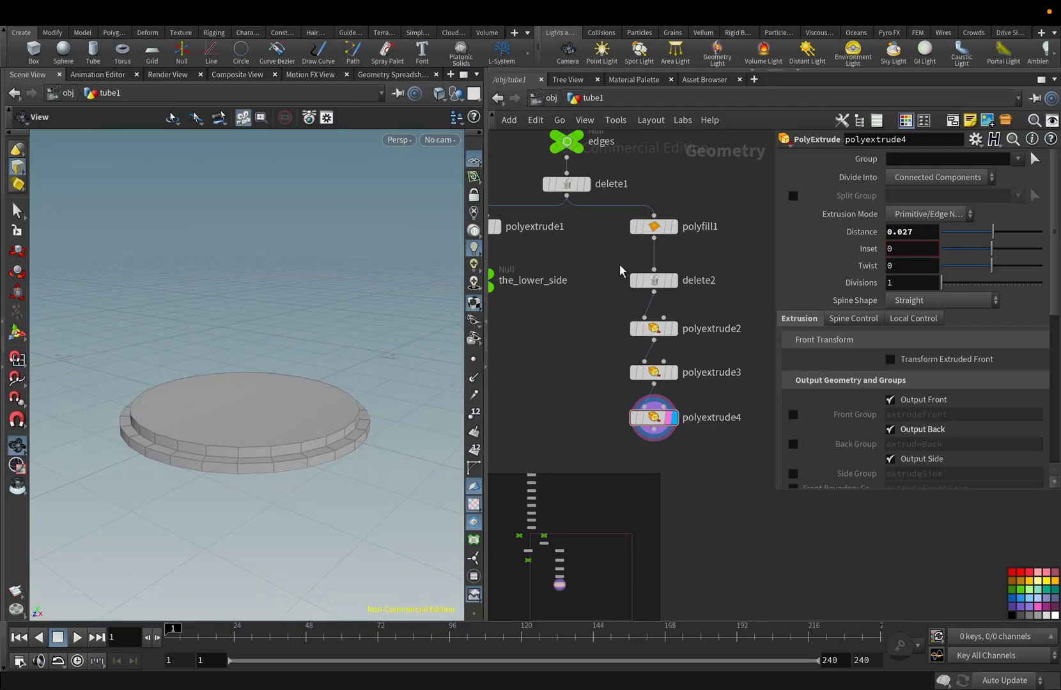
# Step: Append a green Null named bottom after the last PolyExtrude, and align the the_lower_side Null with it
pyautogui.click(627, 361)
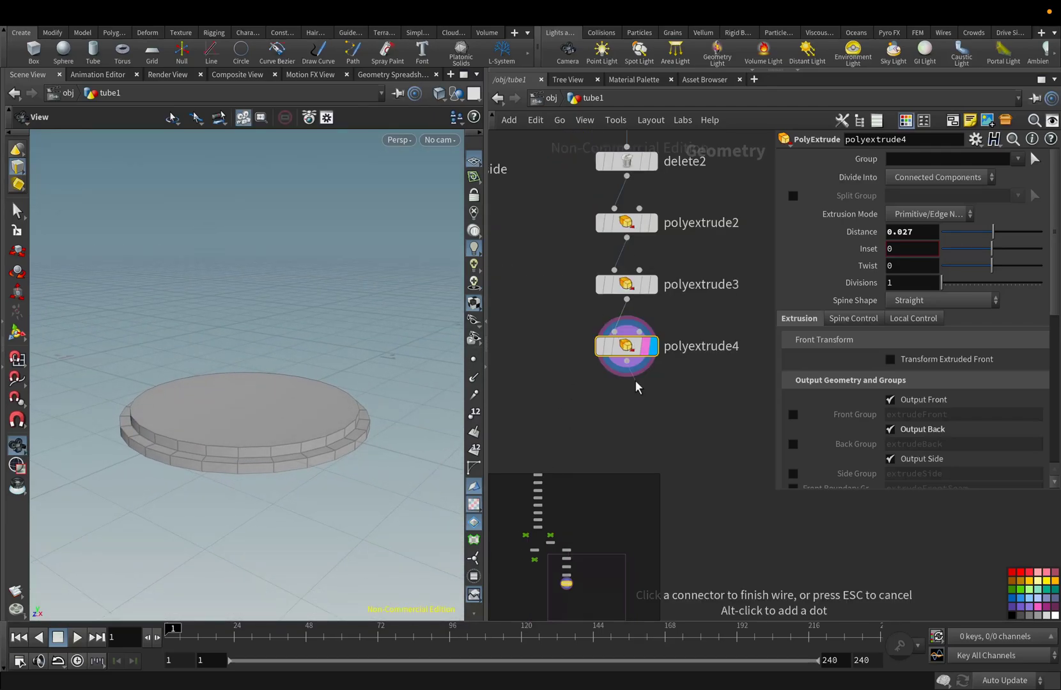
pyautogui.press('Tab')
pyautogui.write('null')
pyautogui.press('Return')
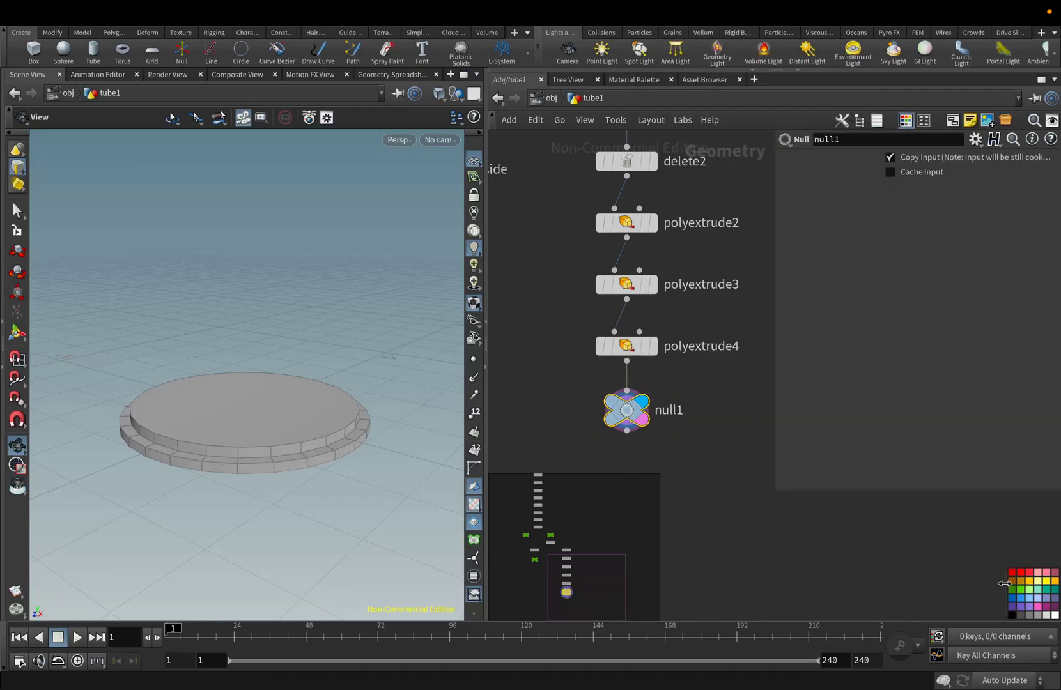
pyautogui.click(1018, 592)
pyautogui.doubleClick(664, 410)
pyautogui.write('bottom')
pyautogui.press('Return')
pyautogui.scroll(-4, 665, 438)
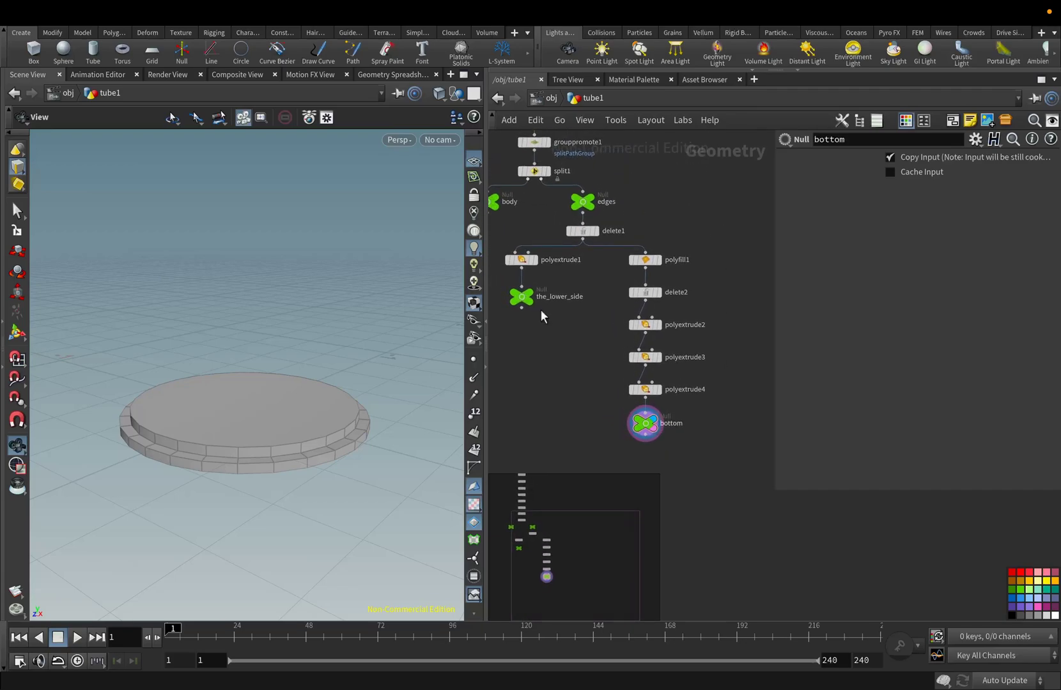
pyautogui.moveTo(523, 303); pyautogui.dragTo(521, 399)
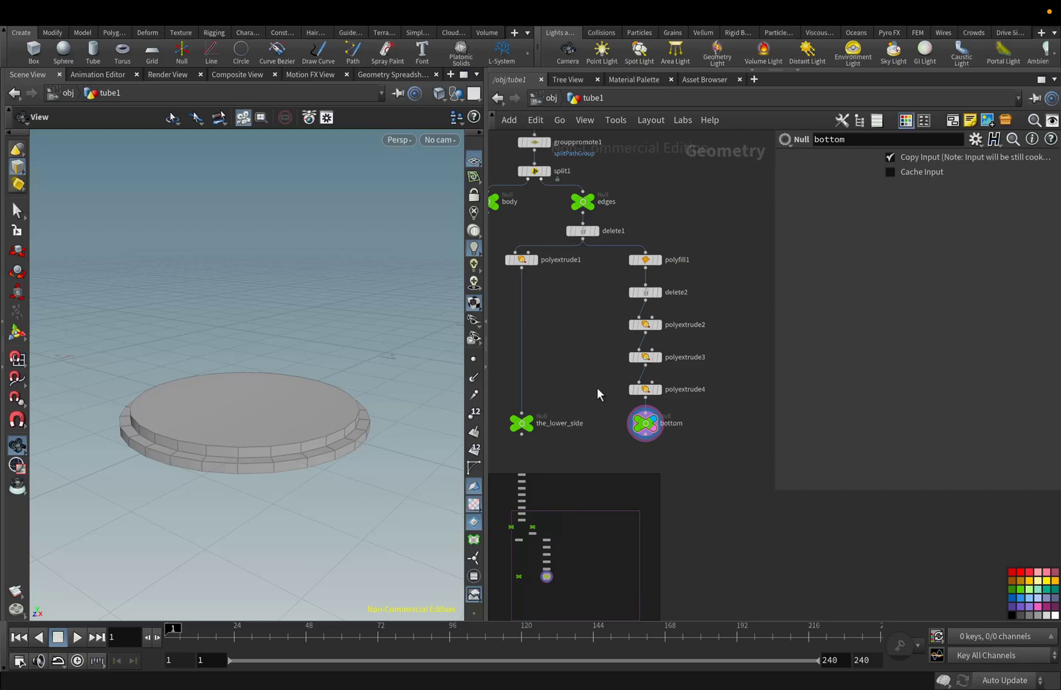
# Step: Duplicate the delete1 node as a separate branch from the edges Null and display the copy
pyautogui.click(586, 232)
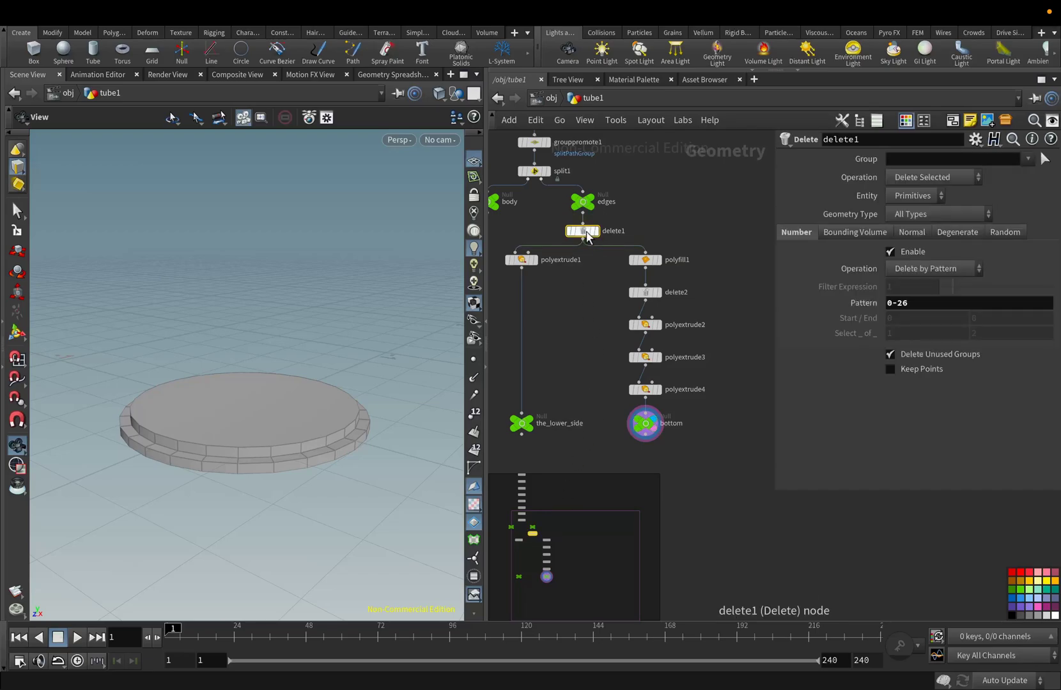
pyautogui.keyDown('alt'); pyautogui.moveTo(587, 232); pyautogui.dragTo(718, 239); pyautogui.keyUp('alt')
pyautogui.click(729, 231)
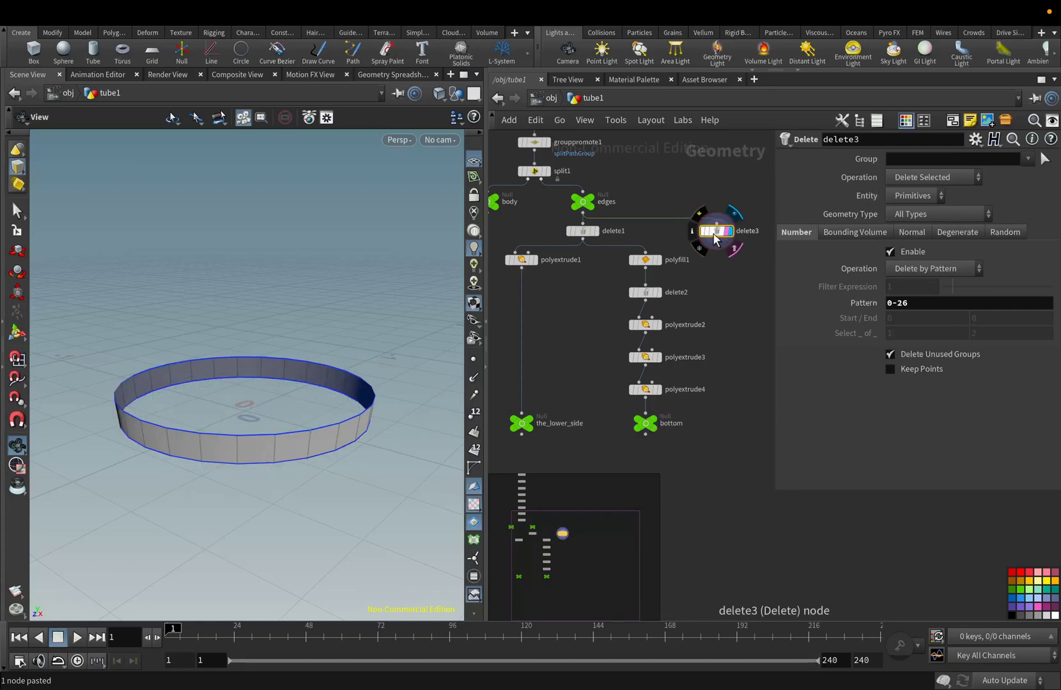
# Step: Set the copied Delete node's Operation to Delete Non-Selected
pyautogui.click(933, 177)
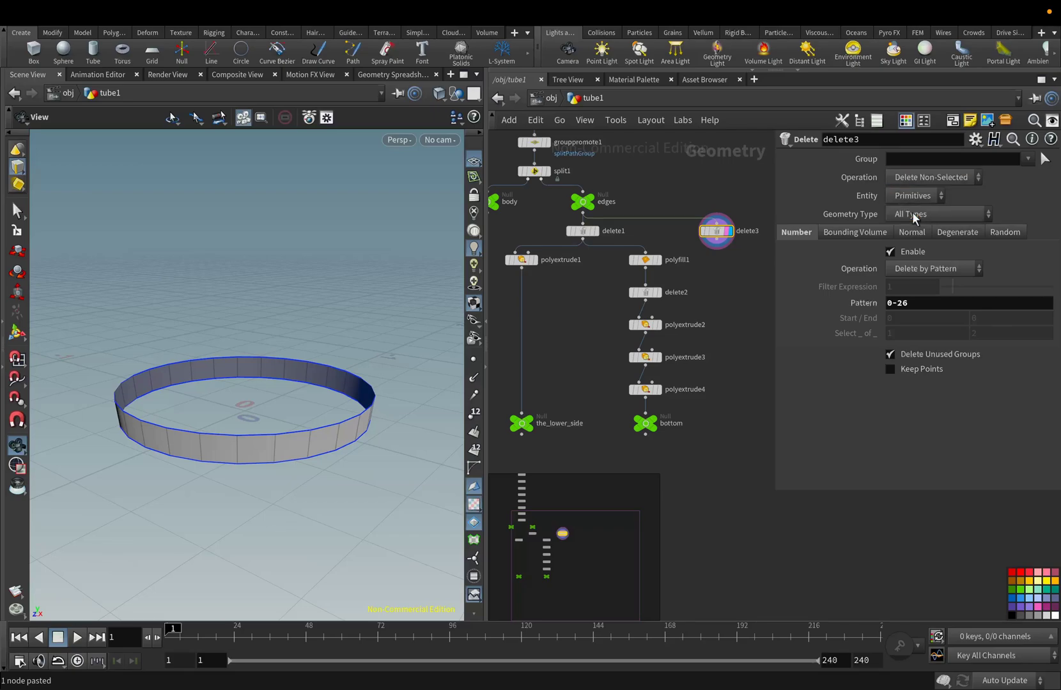
pyautogui.click(918, 208)
pyautogui.press('f')
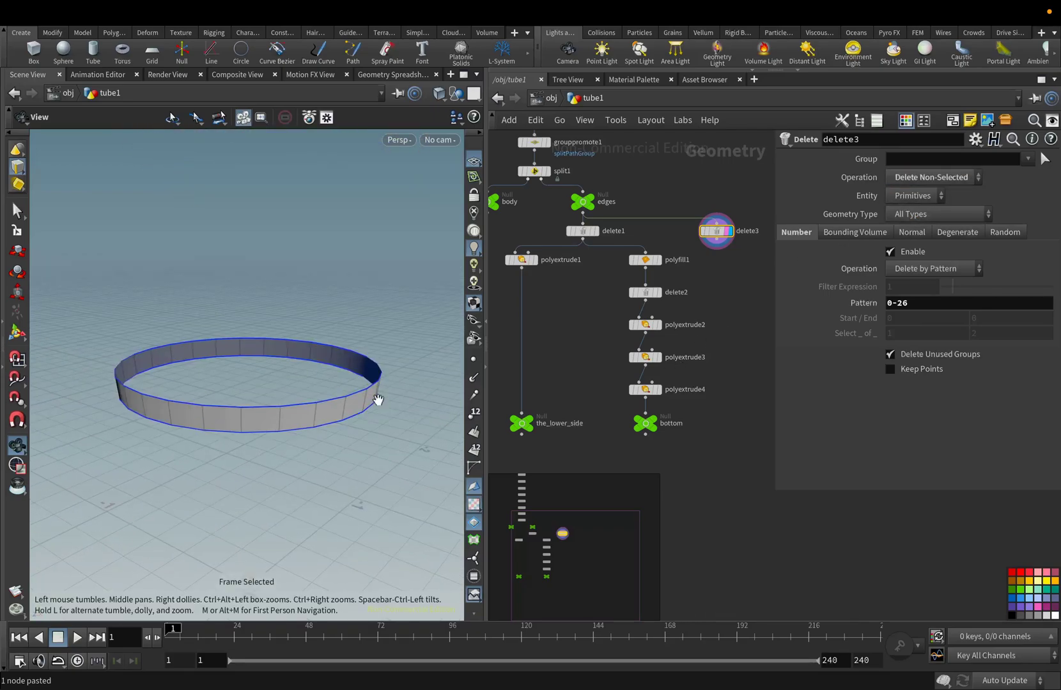
pyautogui.moveTo(378, 382); pyautogui.dragTo(381, 413)
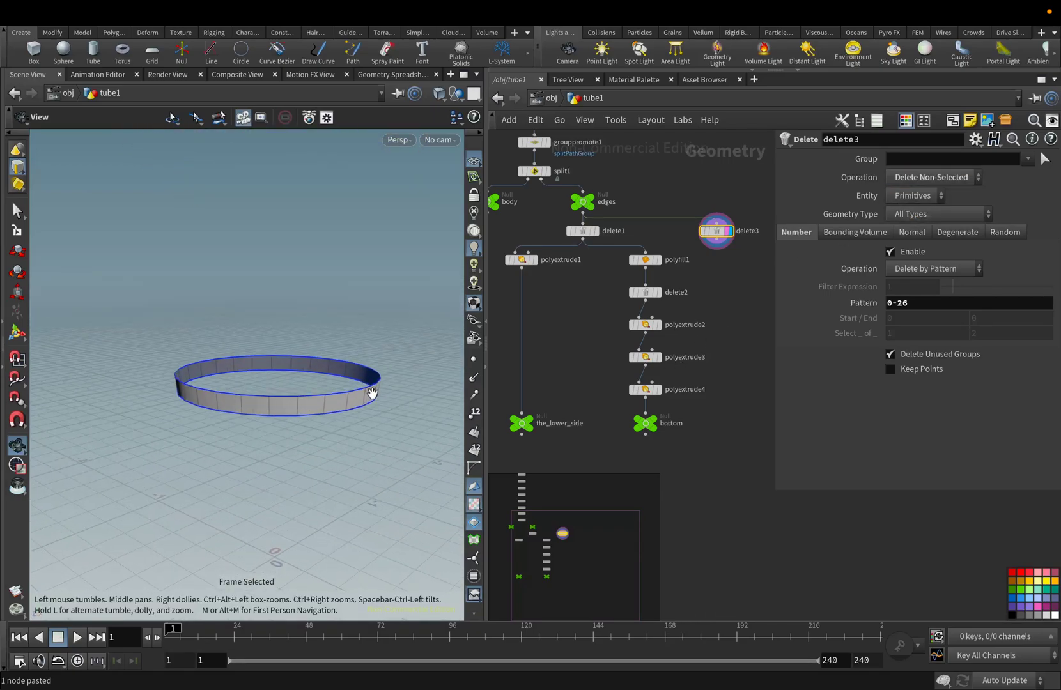
# Step: Show delete1 as a template in the viewport and move the copied Delete node farther from the bottom branch
pyautogui.click(593, 231)
pyautogui.press('f')
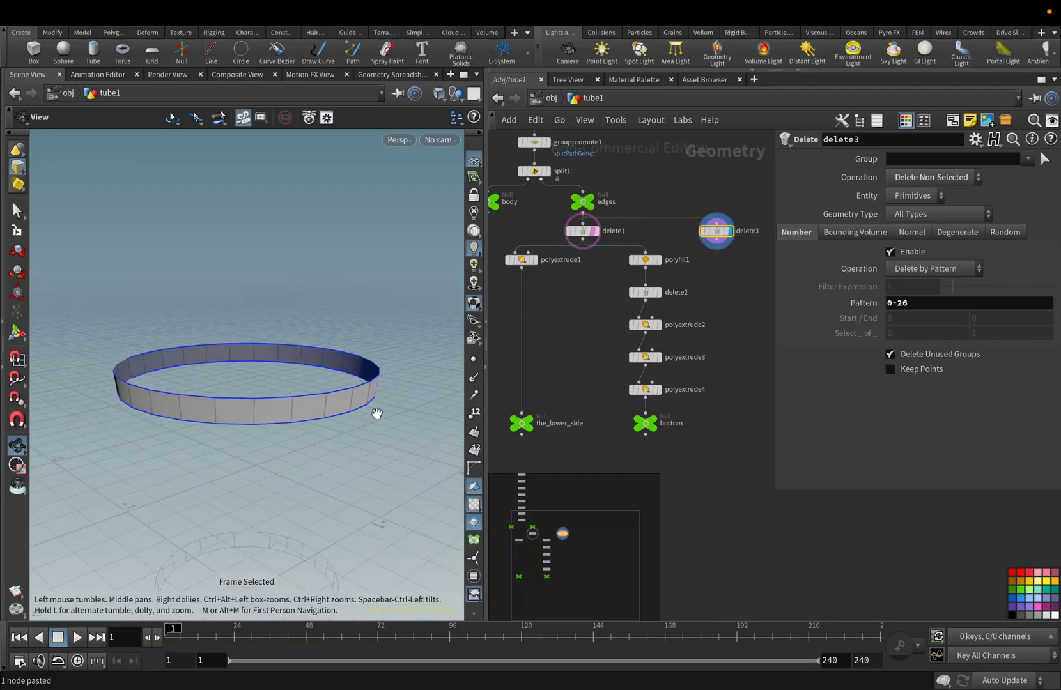
pyautogui.moveTo(720, 237); pyautogui.dragTo(742, 237)
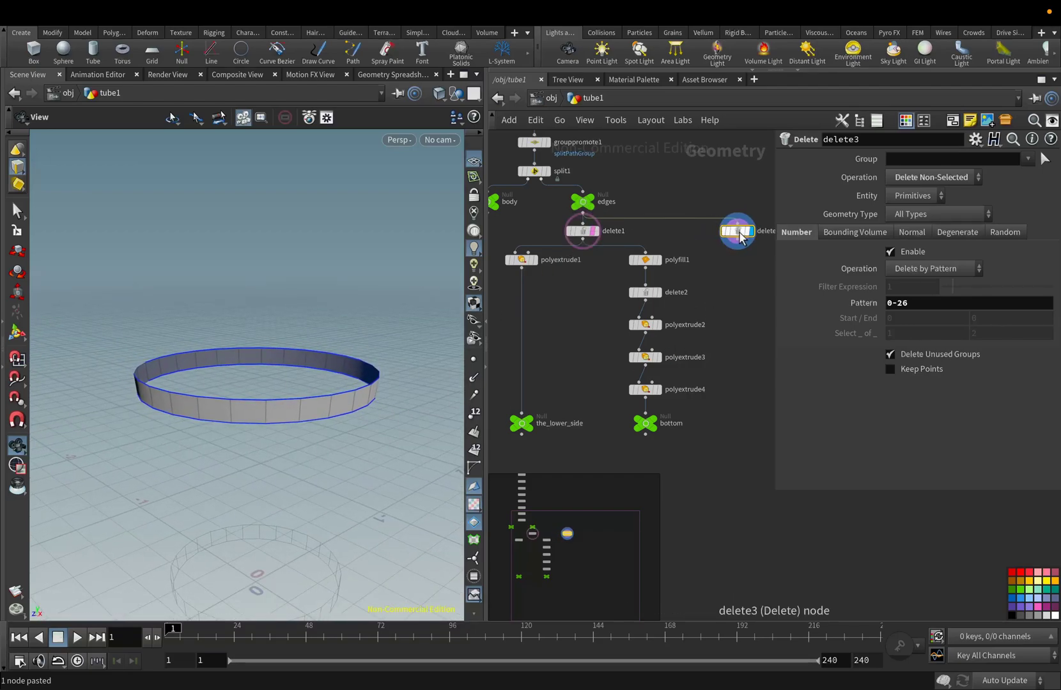
# Step: Duplicate polyextrude1 and place the copy under the copied Delete node
pyautogui.click(520, 262)
pyautogui.press('super+c')
pyautogui.press('super+v')
pyautogui.moveTo(520, 264); pyautogui.dragTo(738, 261)
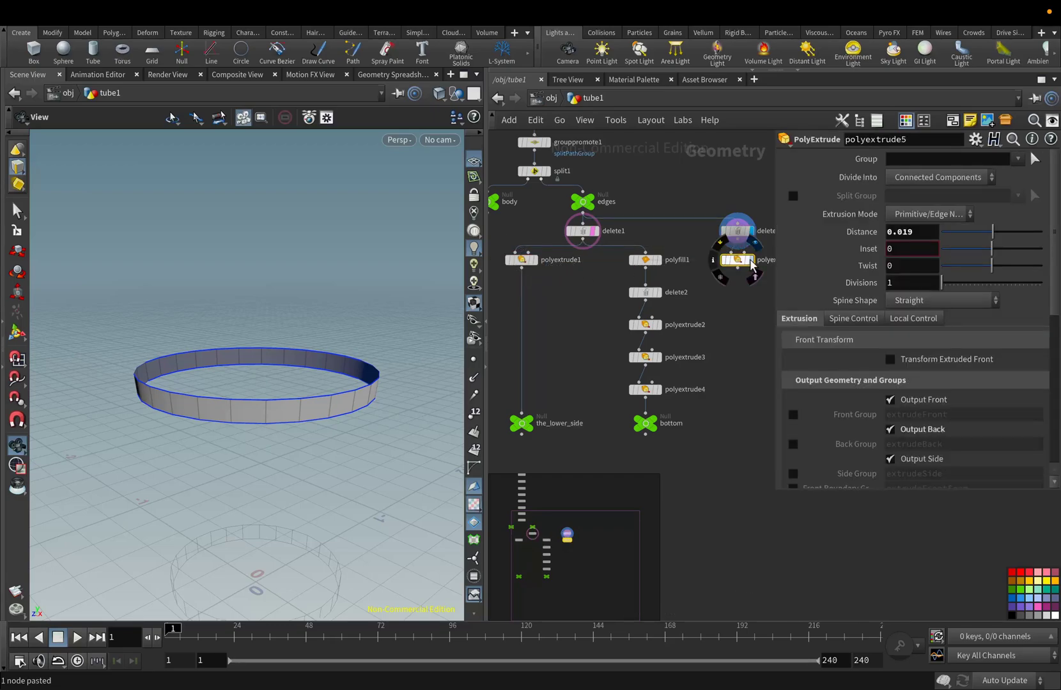
# Step: Display the new PolyExtrude on the upper ring branch and end that branch with a Null named the_upper_part
pyautogui.click(746, 262)
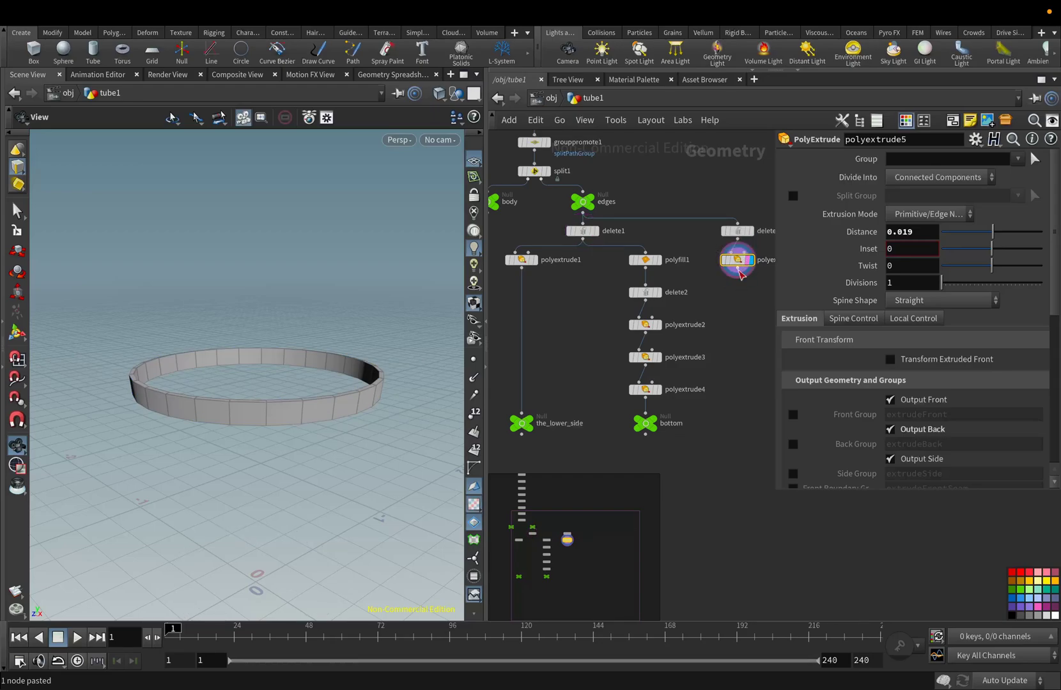
pyautogui.click(737, 269)
pyautogui.click(739, 313)
pyautogui.moveTo(749, 415)
pyautogui.scroll(-5, 754, 383)
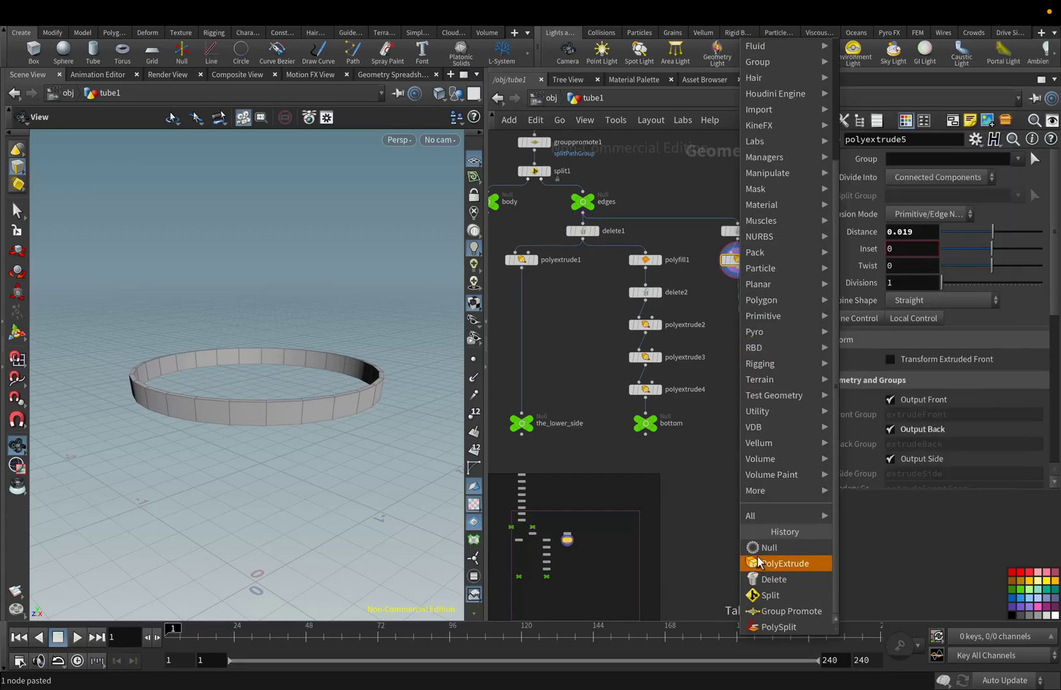
pyautogui.click(770, 481)
pyautogui.moveTo(566, 571); pyautogui.dragTo(594, 572)
pyautogui.doubleClick(676, 279)
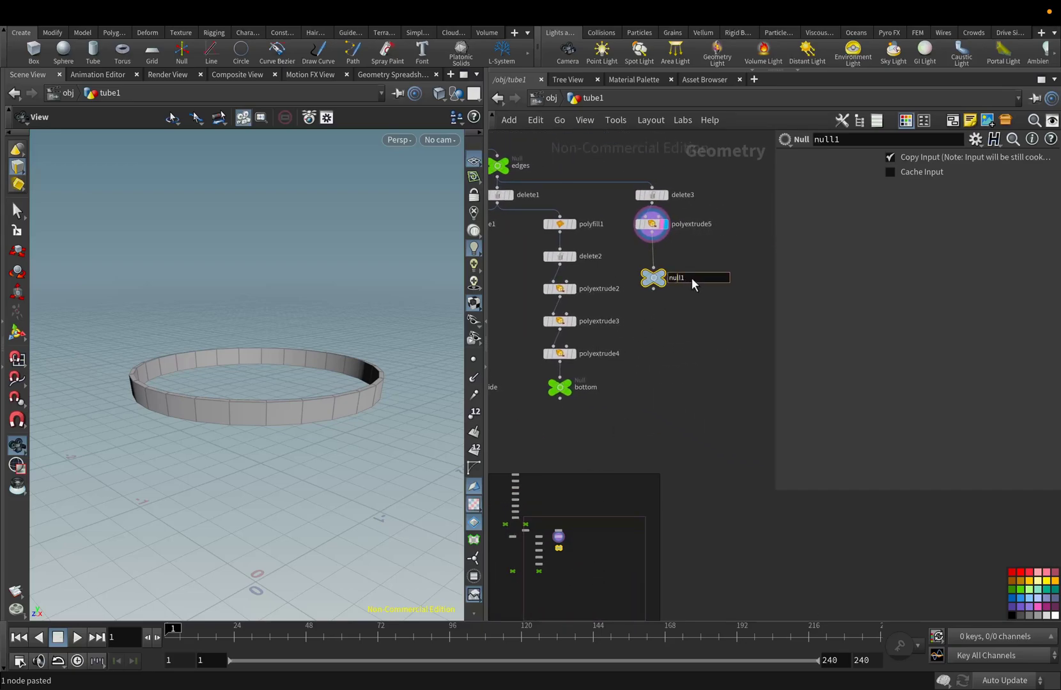
pyautogui.write('the_upper_part')
pyautogui.press('Return')
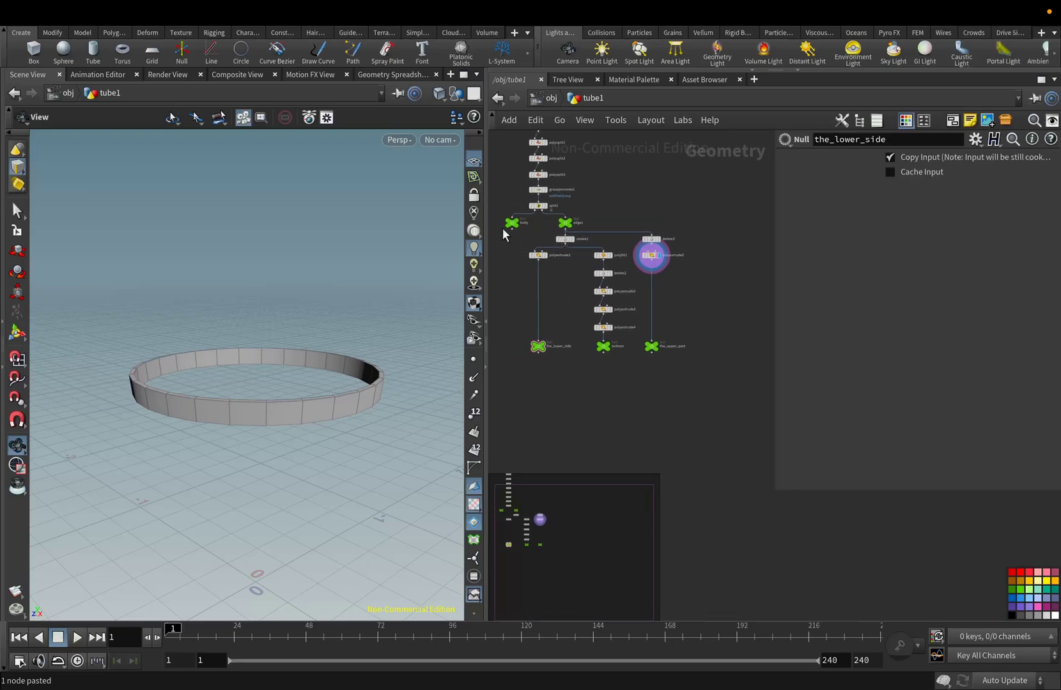
# Step: Move the body Null away from the edge branches, display it and frame its geometry in the viewport
pyautogui.scroll(5, 503, 228)
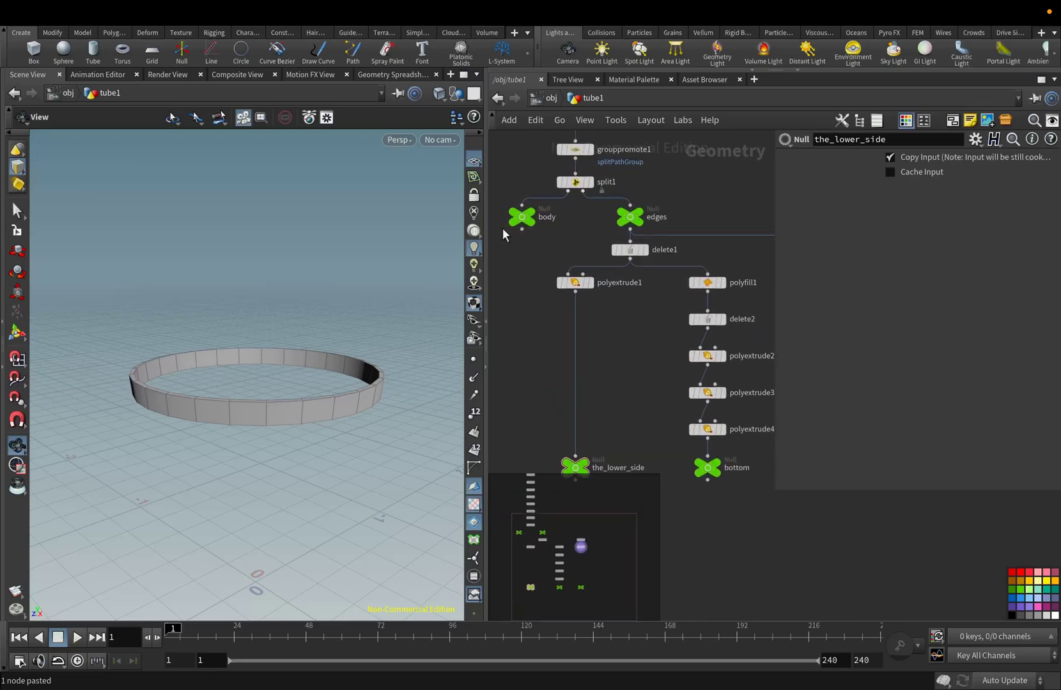
pyautogui.moveTo(556, 559)
pyautogui.mouseDown()
pyautogui.moveTo(534, 559)
pyautogui.moveTo(548, 567)
pyautogui.mouseUp()
pyautogui.moveTo(678, 248); pyautogui.dragTo(600, 252)
pyautogui.scroll(-1, 601, 325)
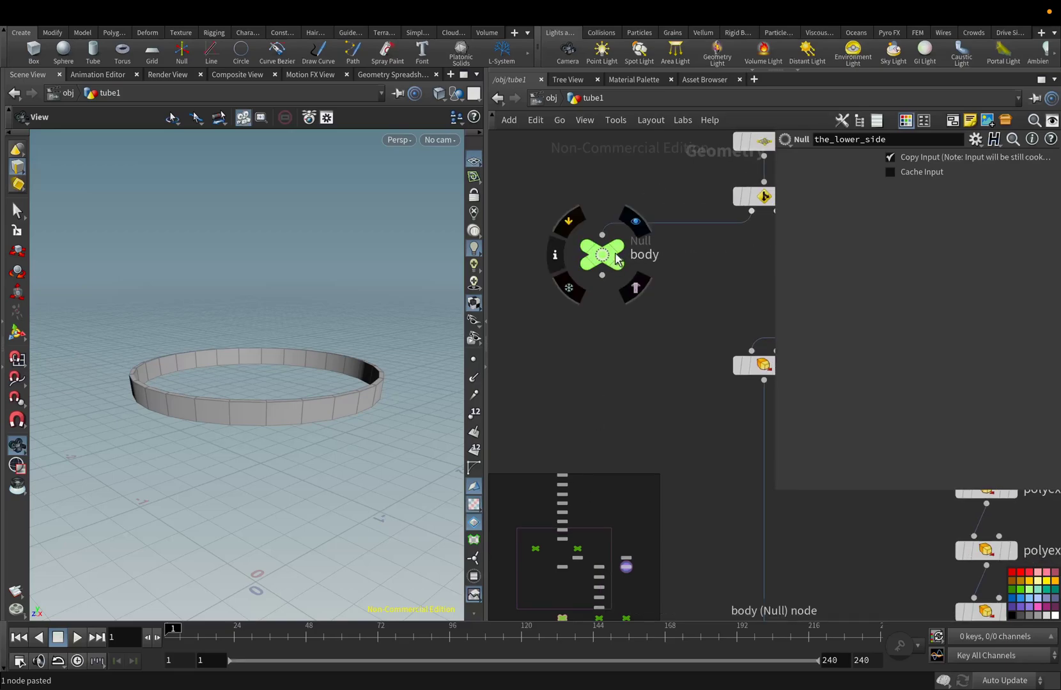
pyautogui.click(633, 222)
pyautogui.click(602, 249)
pyautogui.hotkey('space', 'f')
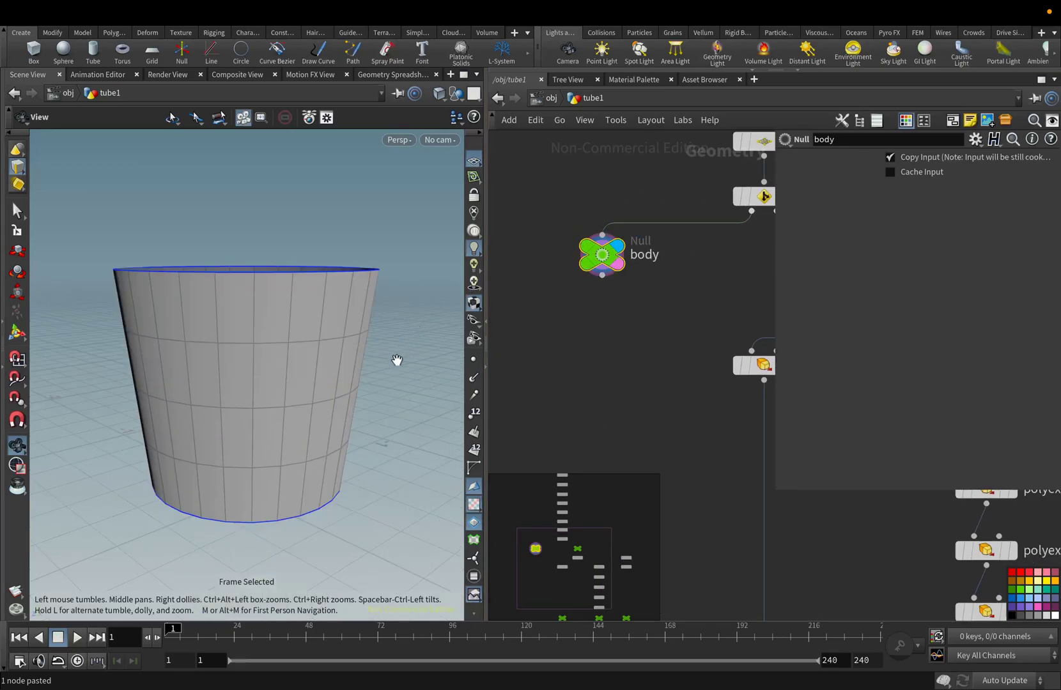
pyautogui.moveTo(383, 343); pyautogui.dragTo(383, 363)
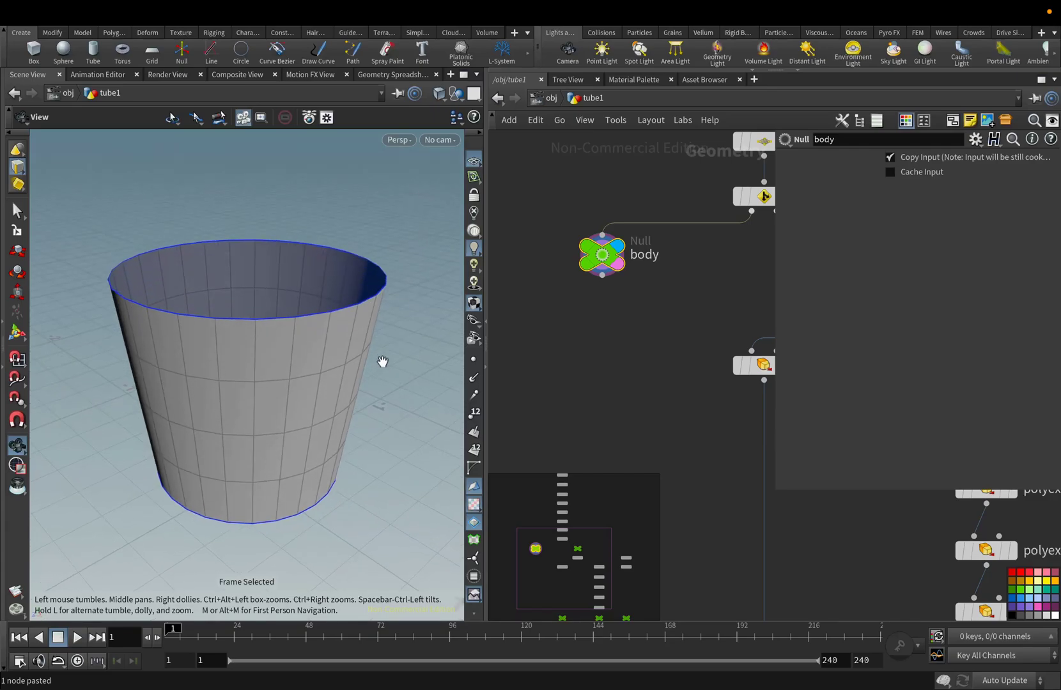
# Step: Add a Triangulate node after the body Null and display it
pyautogui.click(602, 275)
pyautogui.press('Tab')
pyautogui.write('tr')
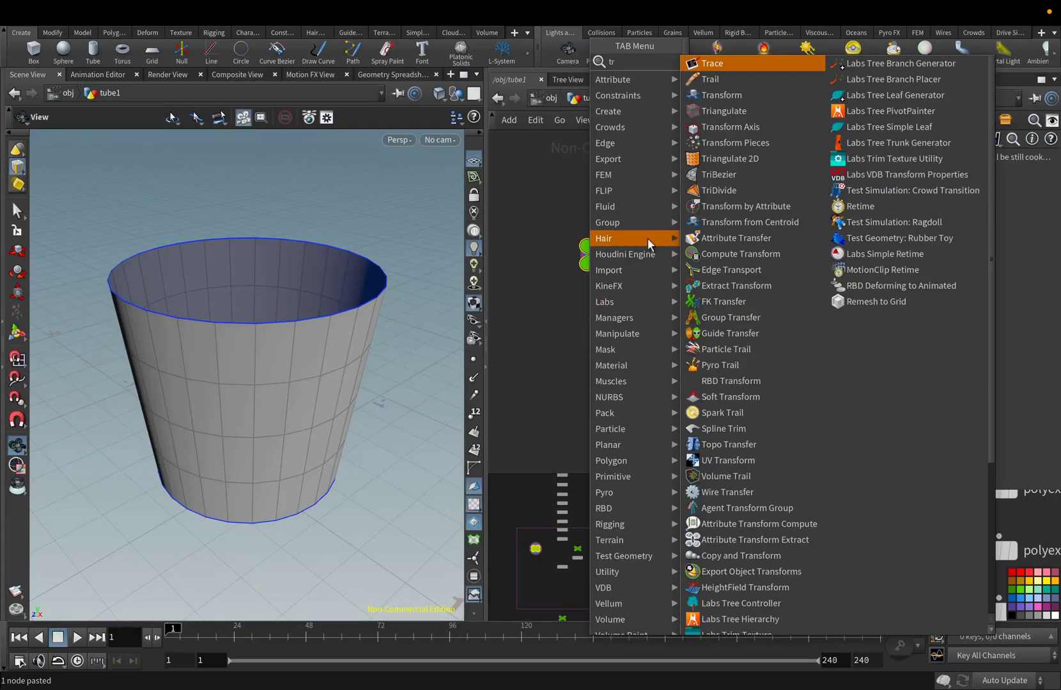
pyautogui.click(733, 116)
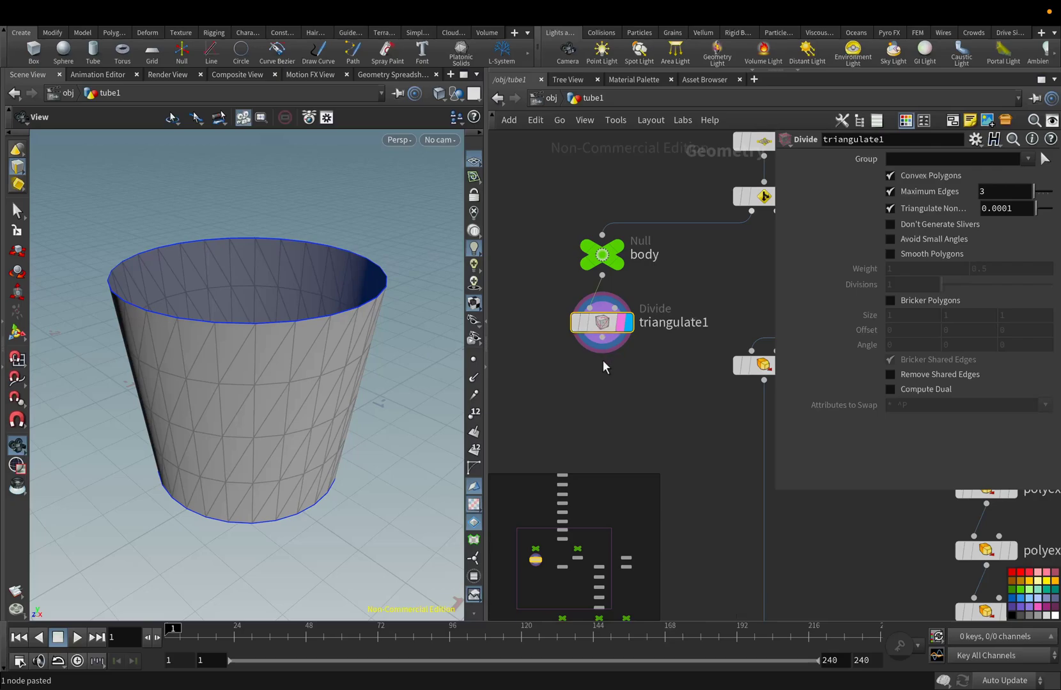
# Step: Add a TriDivide node after triangulate1 and display its subdivided triangles
pyautogui.click(602, 339)
pyautogui.press('Tab')
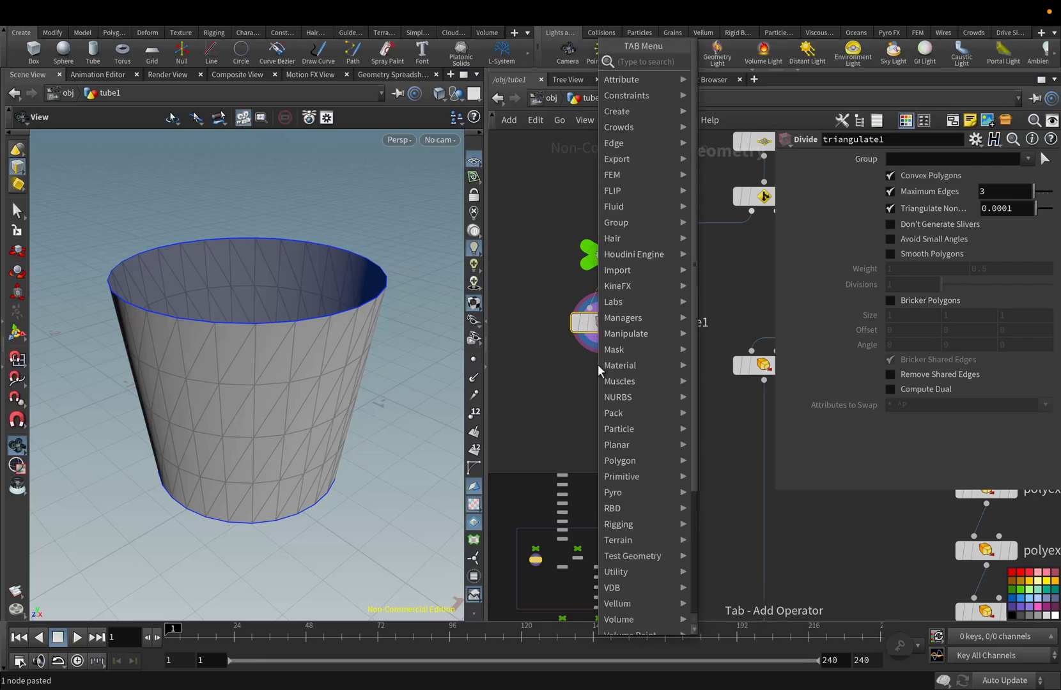
pyautogui.write('tr')
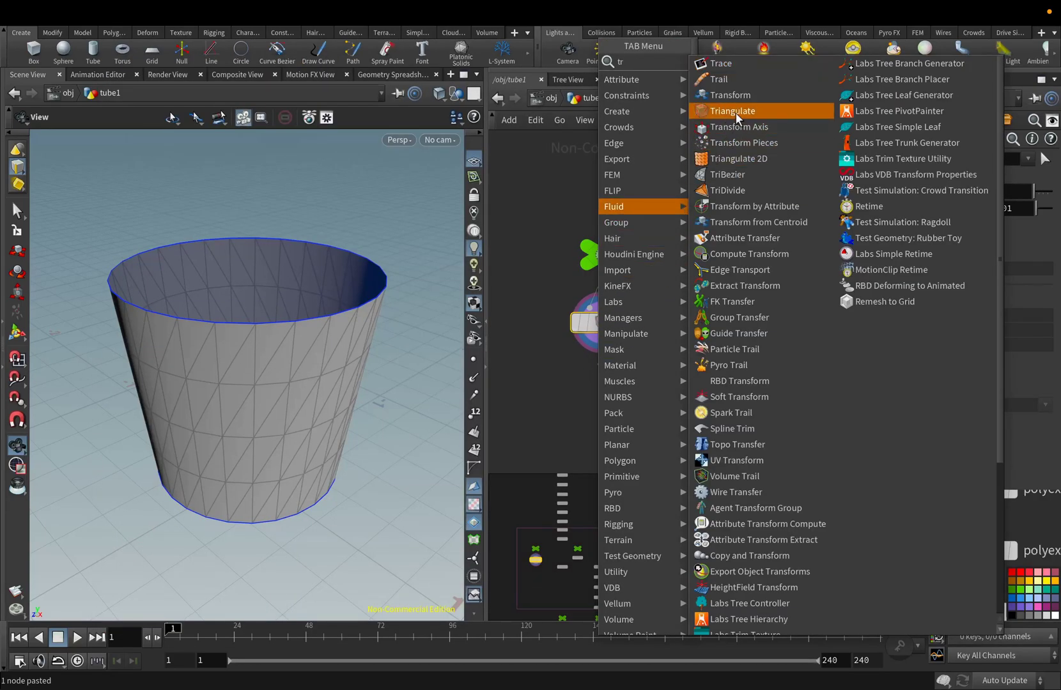
pyautogui.click(727, 190)
pyautogui.moveTo(941, 176)
pyautogui.mouseDown()
pyautogui.moveTo(961, 177)
pyautogui.moveTo(952, 177)
pyautogui.mouseUp()
# Step: Add a Group node after tridivide1 and set its Group Type to Edges
pyautogui.click(571, 563)
pyautogui.moveTo(569, 559); pyautogui.dragTo(564, 590)
pyautogui.press('Tab')
pyautogui.moveTo(599, 204)
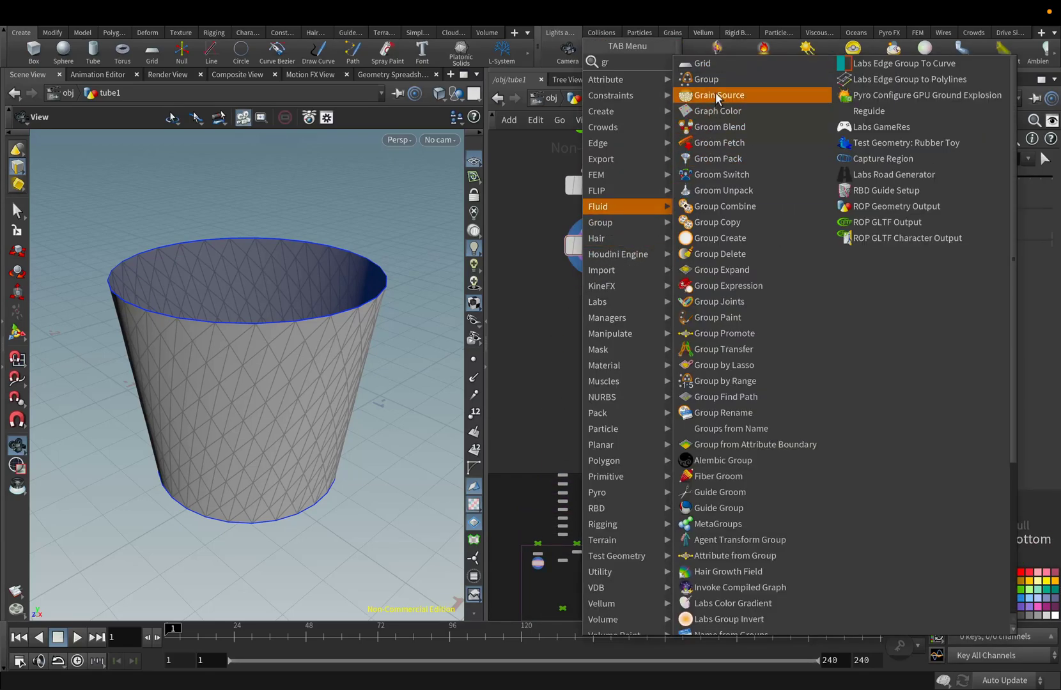
pyautogui.click(715, 92)
pyautogui.click(922, 180)
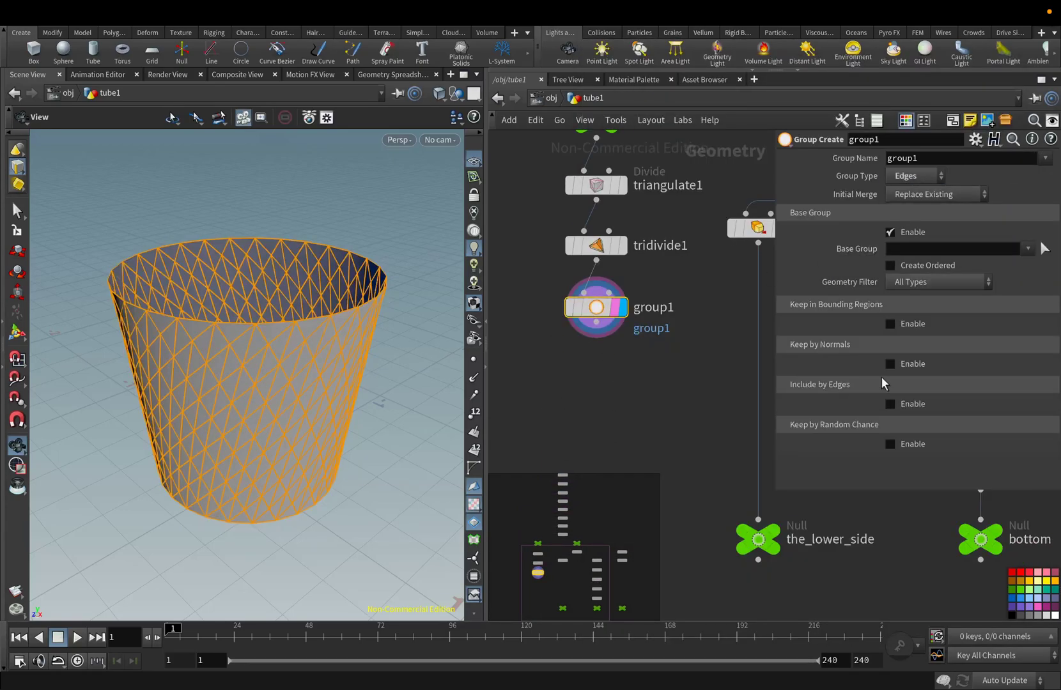
# Step: Enable Include by Edges with Edge Angle Uses Angle Between Edges and Min Edge Length 0.125, and disable the Base Group
pyautogui.click(901, 405)
pyautogui.scroll(-5, 894, 389)
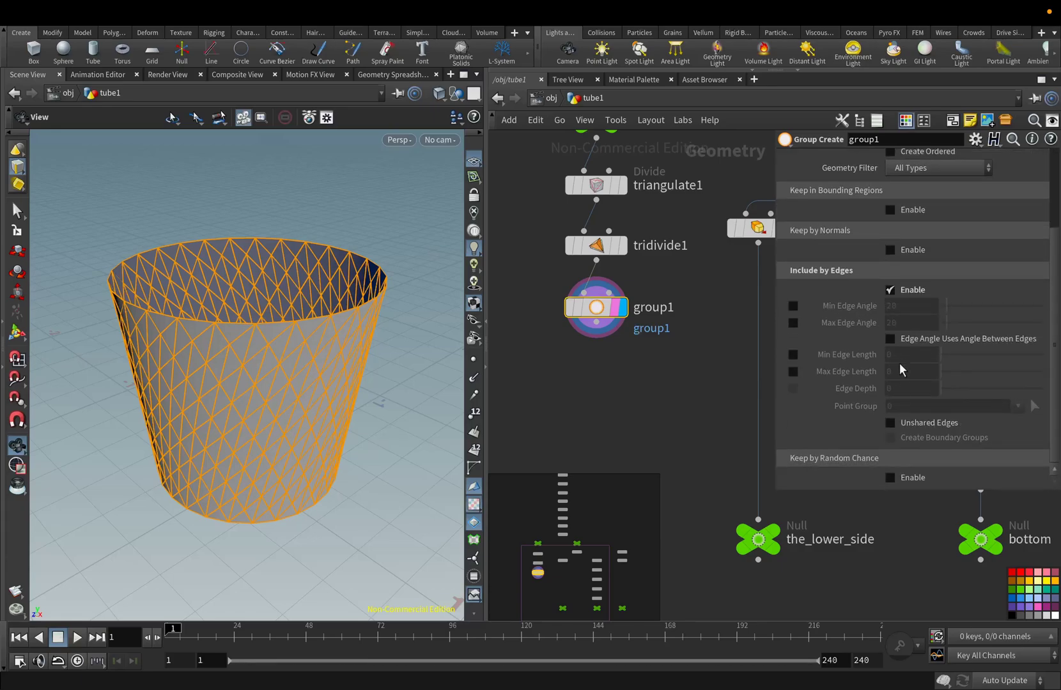
pyautogui.click(792, 355)
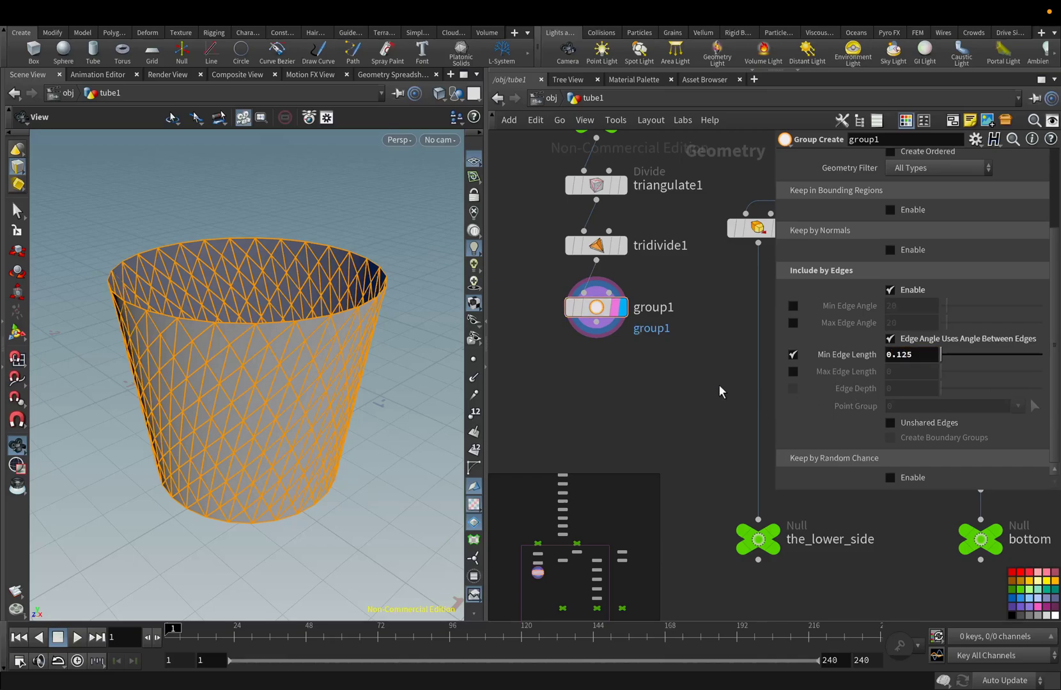
pyautogui.scroll(3, 879, 324)
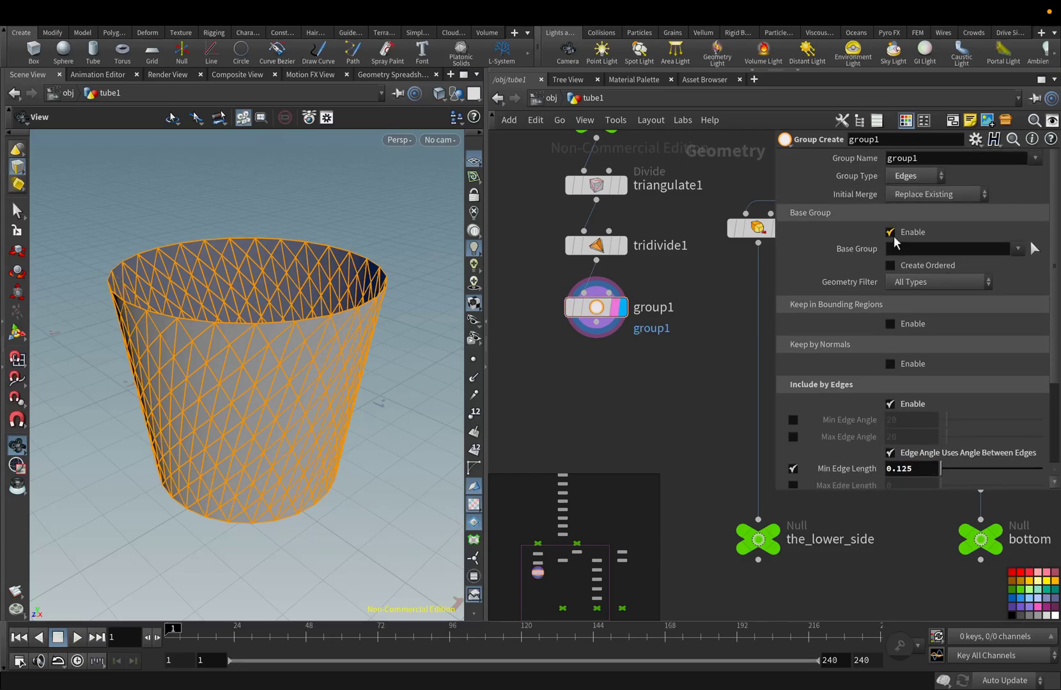
# Step: Add a Dissolve node after group1 and set its Group to group1
pyautogui.click(597, 322)
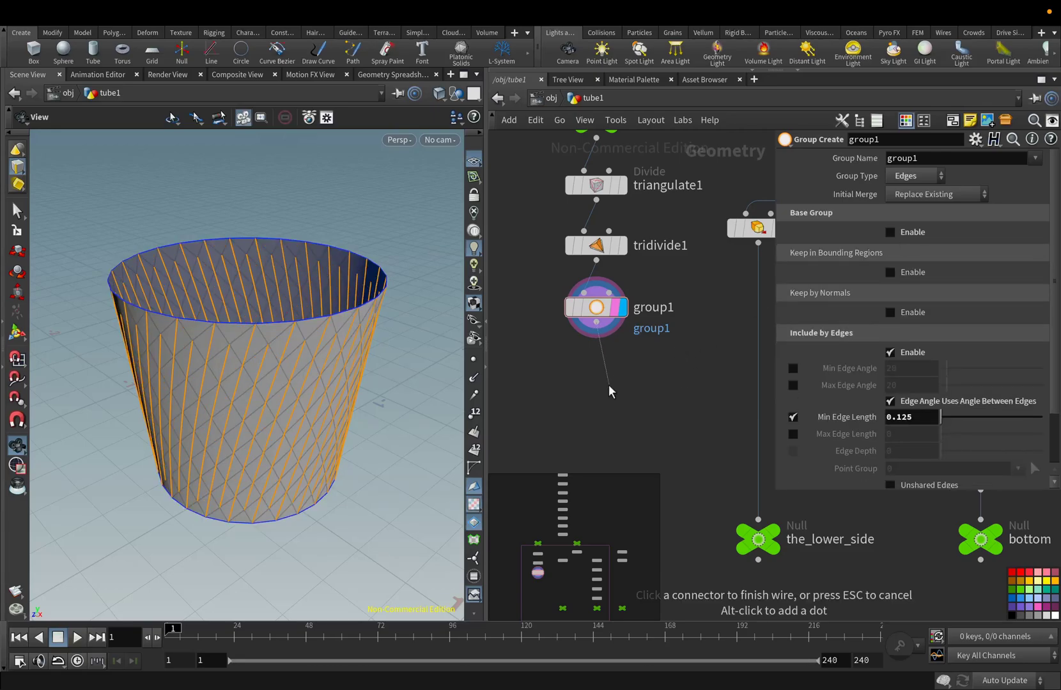
pyautogui.press('Tab')
pyautogui.write('di')
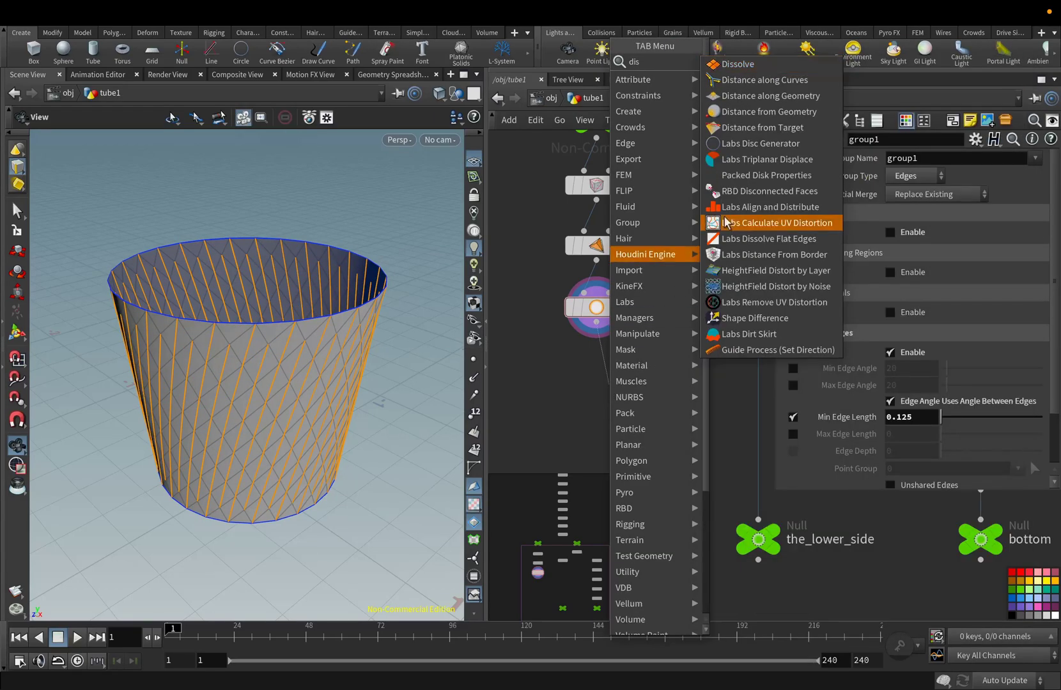
pyautogui.click(741, 64)
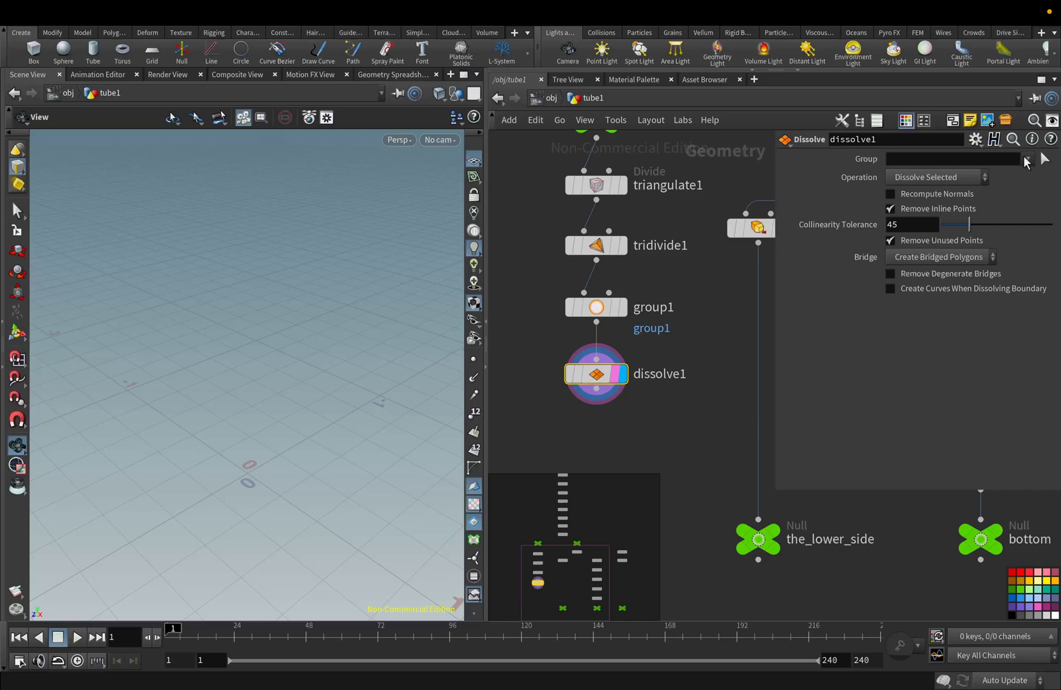
pyautogui.click(1026, 161)
pyautogui.click(967, 215)
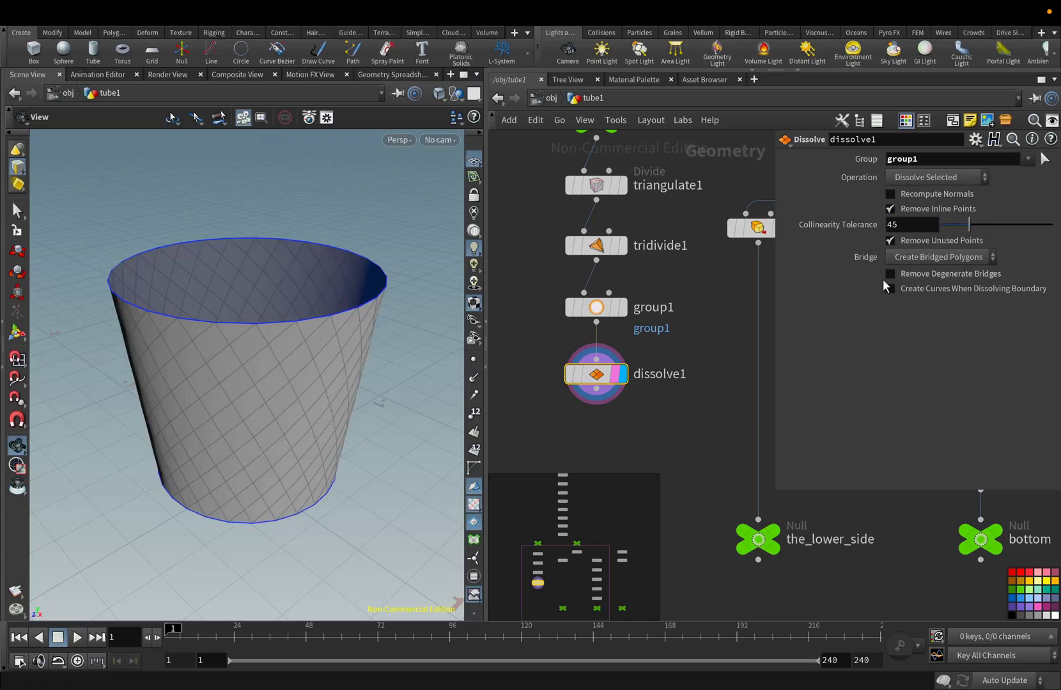
# Step: Add a PolyExtrude node after dissolve1 and display it
pyautogui.click(602, 441)
pyautogui.moveTo(568, 578); pyautogui.dragTo(563, 600)
pyautogui.click(607, 262)
pyautogui.press('Tab')
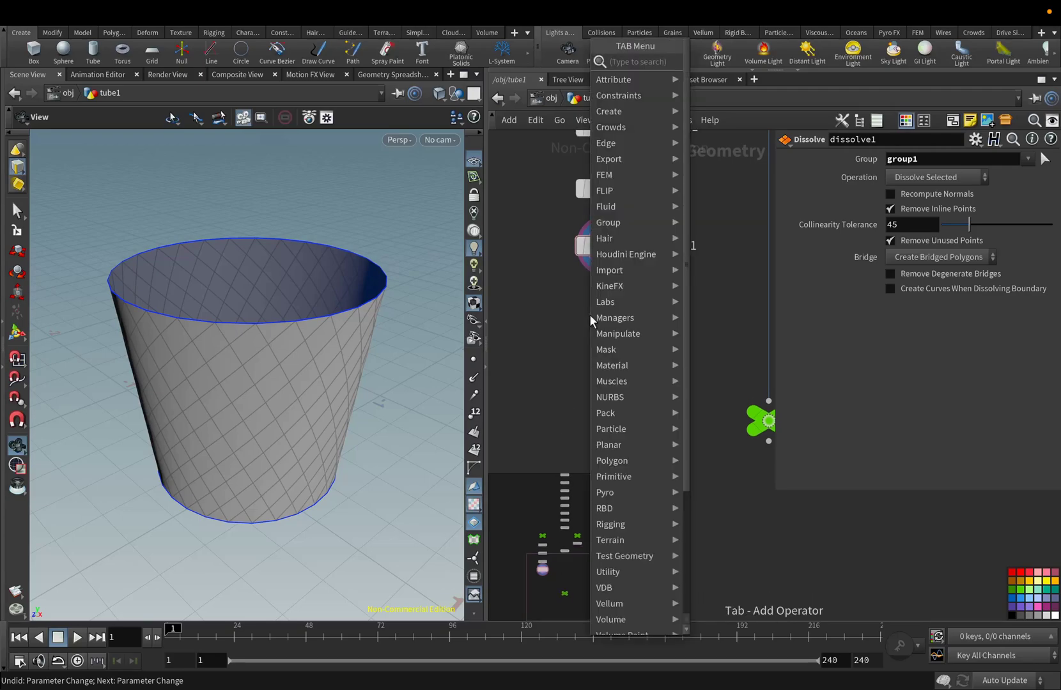
pyautogui.write('pol')
pyautogui.press('Down')
pyautogui.press('Down')
pyautogui.press('Down')
pyautogui.press('Down')
pyautogui.press('Down')
pyautogui.press('Down')
pyautogui.press('Return')
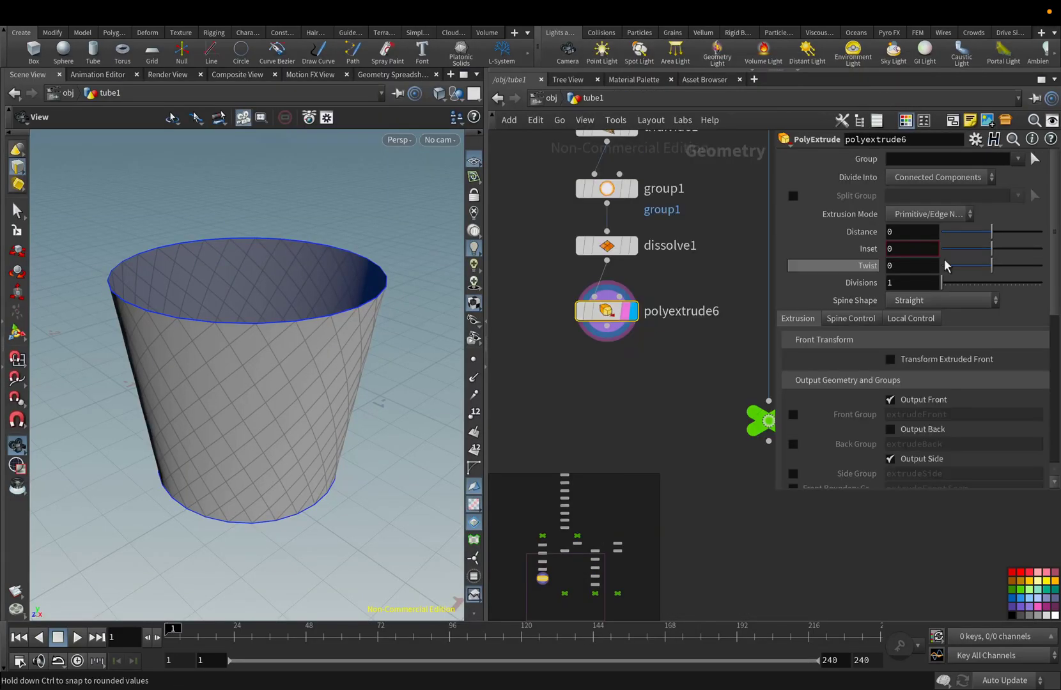
# Step: Set polyextrude6 to divide into Individual Elements, with Inset 0.015 and Output Front disabled
pyautogui.click(958, 178)
pyautogui.click(954, 195)
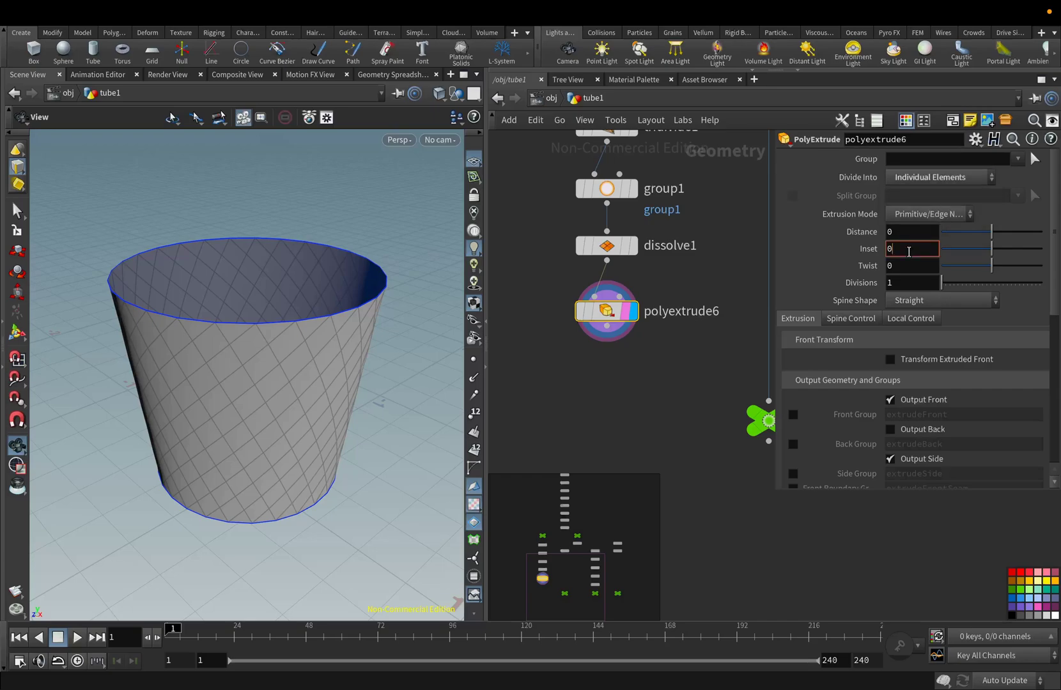
pyautogui.click(909, 252)
pyautogui.write('0.015')
pyautogui.click(746, 348)
pyautogui.click(890, 401)
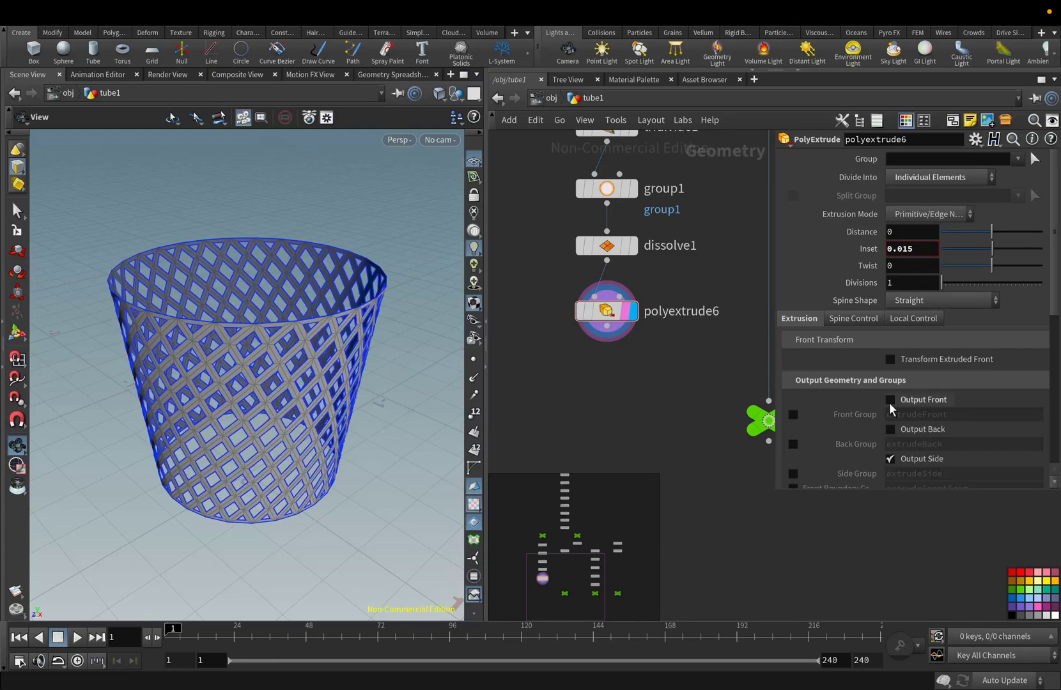
pyautogui.moveTo(294, 372)
pyautogui.mouseDown()
pyautogui.moveTo(277, 350)
pyautogui.moveTo(281, 383)
pyautogui.mouseUp()
pyautogui.scroll(5, 282, 383)
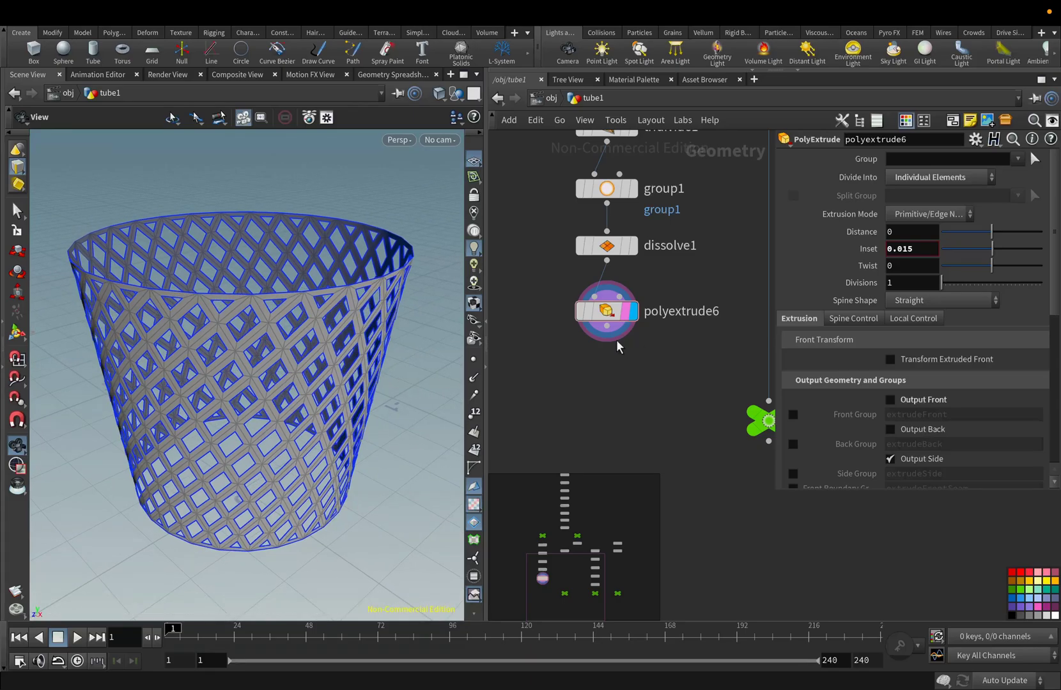
# Step: Add a second PolyExtrude node directly below polyextrude6 and display it
pyautogui.click(606, 325)
pyautogui.press('Tab')
pyautogui.write('po')
pyautogui.moveTo(631, 460)
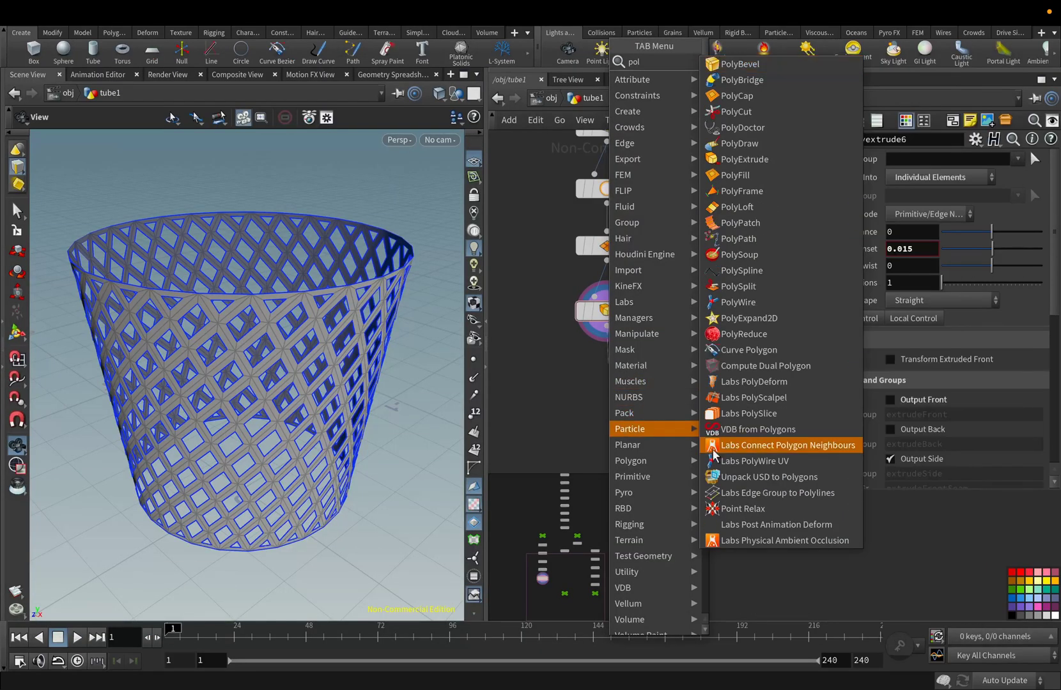
pyautogui.click(735, 173)
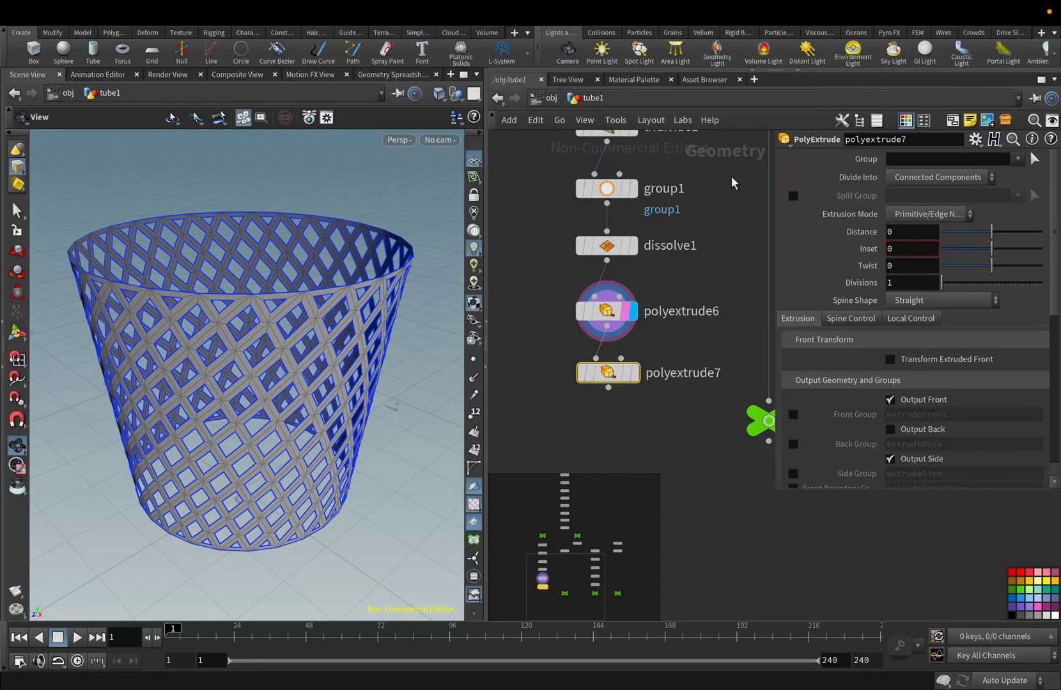
pyautogui.click(611, 377)
pyautogui.click(634, 378)
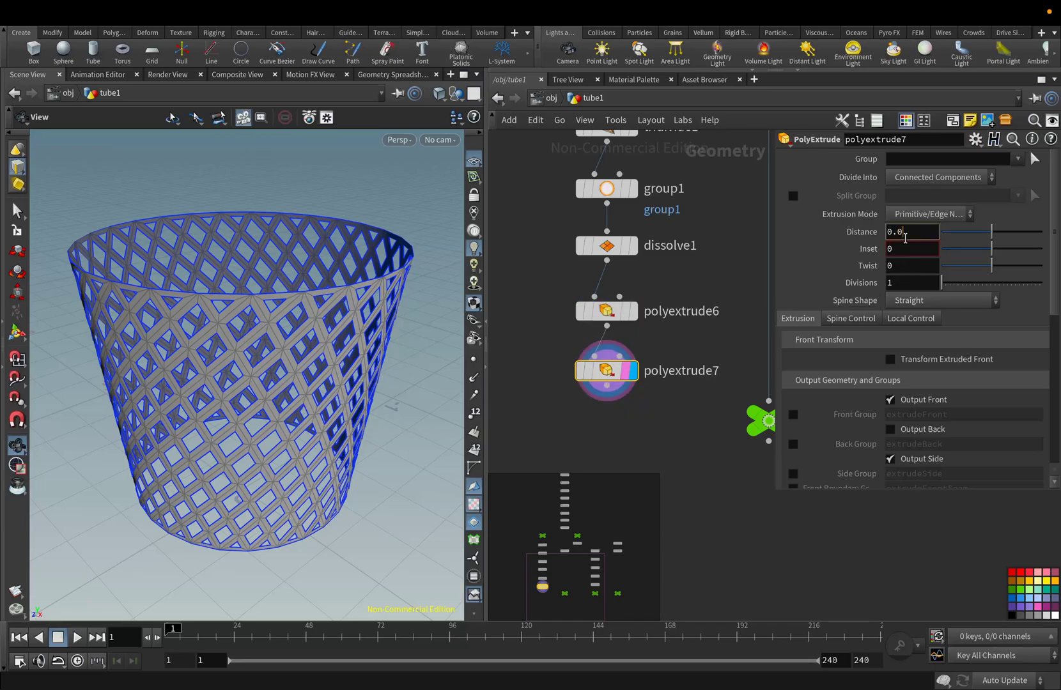
# Step: Set polyextrude7's Distance to 0.01 and enable Output Back to thicken the lattice
pyautogui.click(681, 422)
pyautogui.scroll(-1, 877, 418)
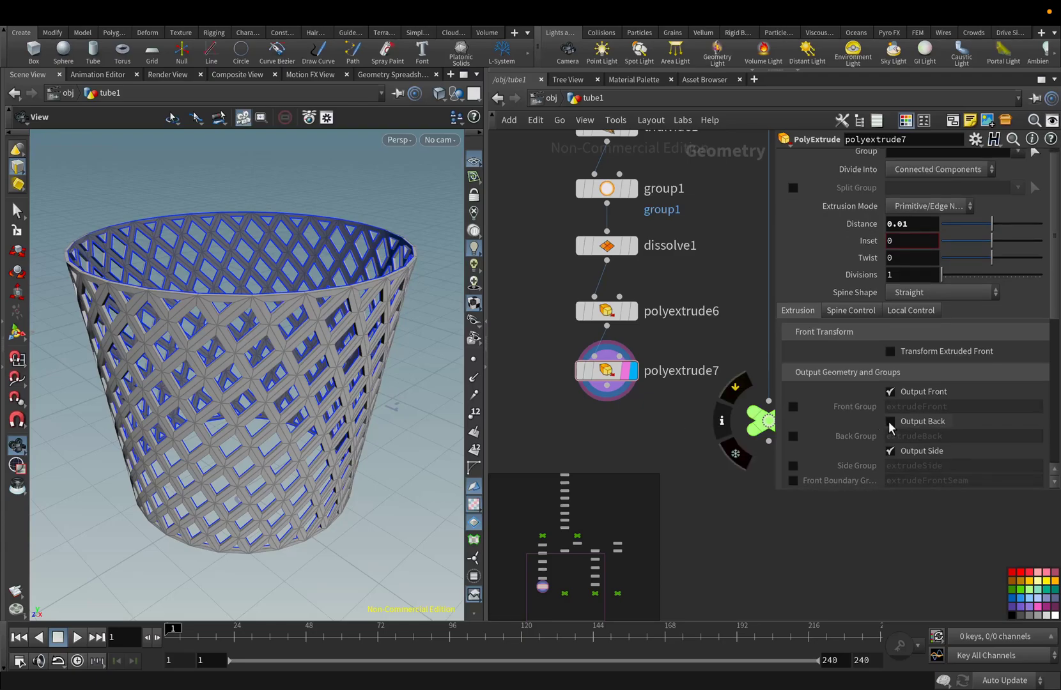
pyautogui.click(890, 423)
# Step: End the lattice branch with a Null named complex_ornaments after polyextrude7
pyautogui.click(608, 401)
pyautogui.press('Tab')
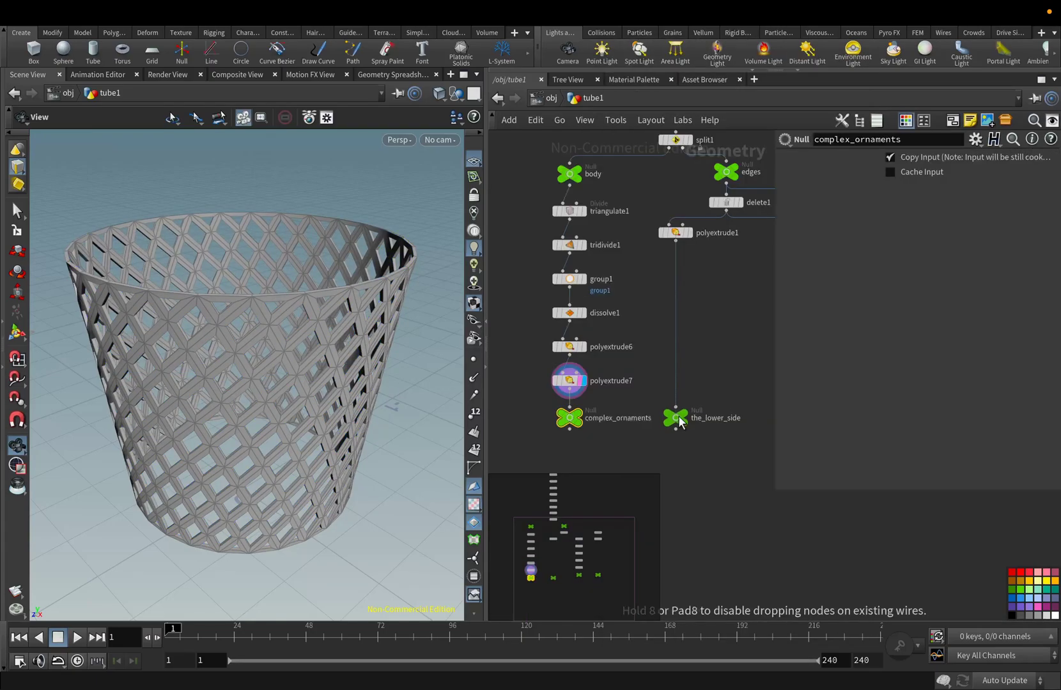
pyautogui.click(582, 450)
pyautogui.scroll(-4, 582, 445)
pyautogui.moveTo(545, 548); pyautogui.dragTo(581, 559)
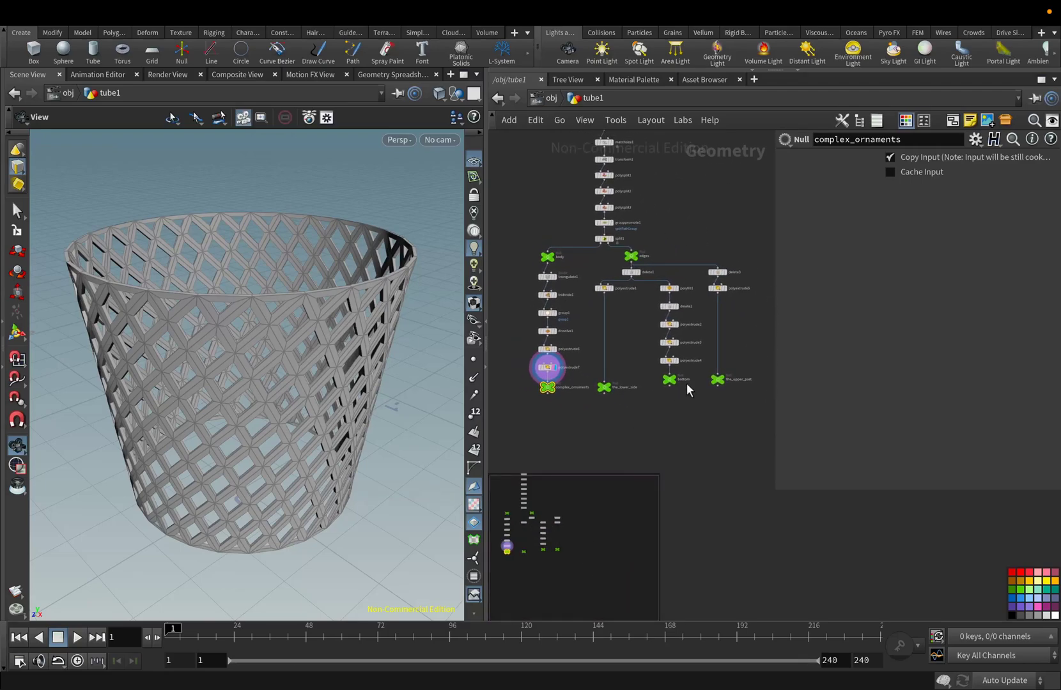
# Step: Line up the four end Nulls in a row and wire them all into a Merge node
pyautogui.moveTo(669, 379); pyautogui.dragTo(717, 391)
pyautogui.click(717, 393)
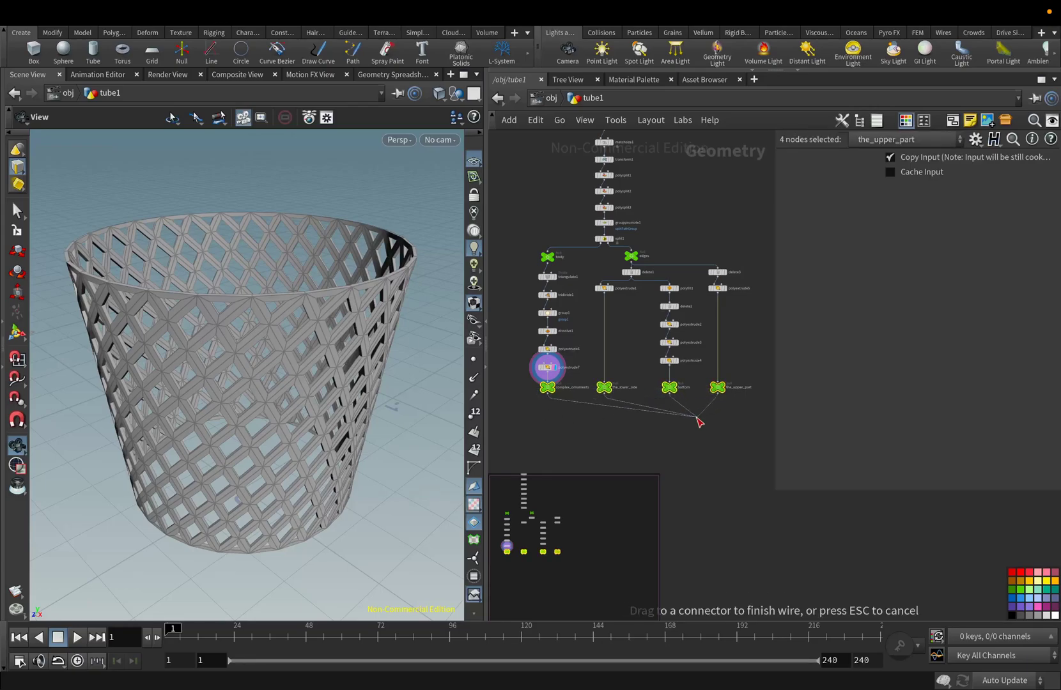
pyautogui.press('Tab')
pyautogui.write('mer')
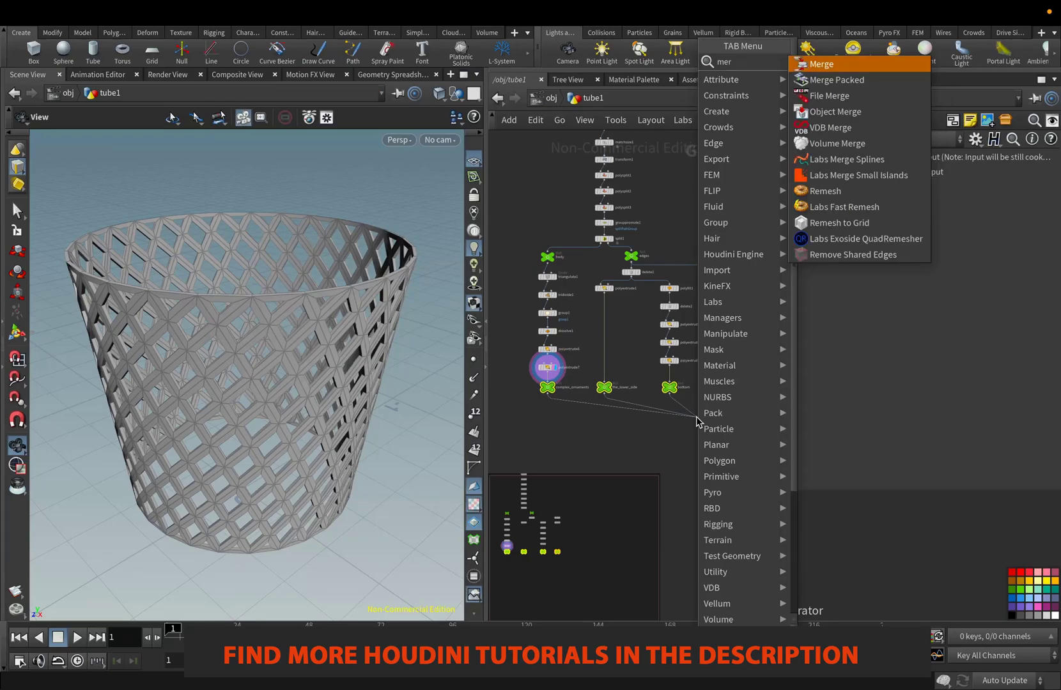
pyautogui.press('Return')
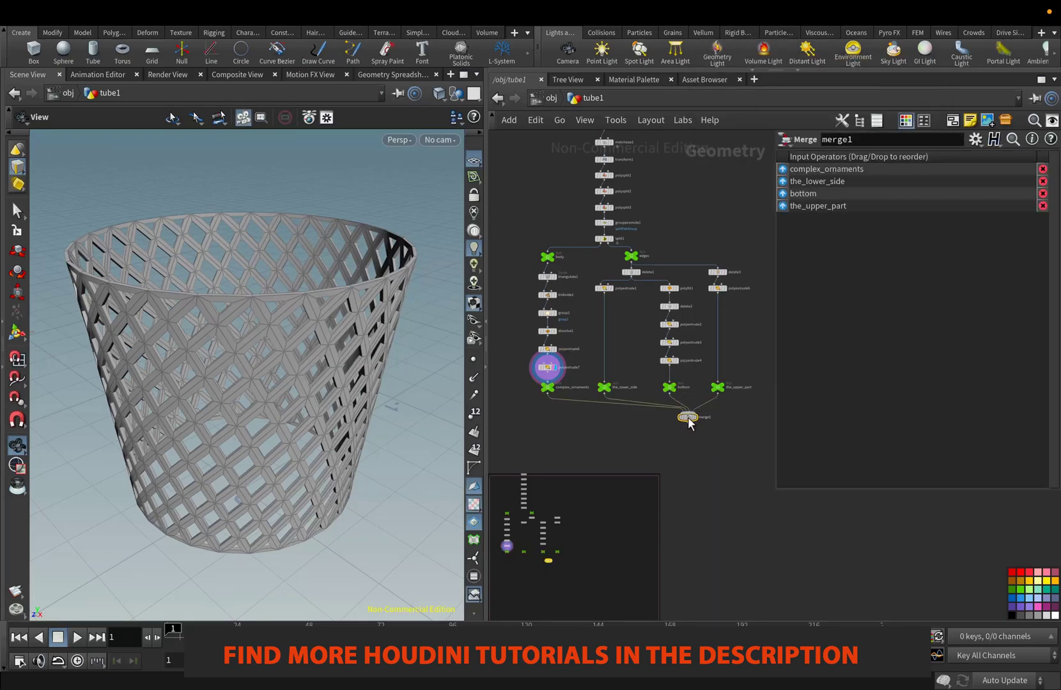
# Step: Center merge1 below the four end Nulls and display the combined basket
pyautogui.click(633, 409)
pyautogui.scroll(5, 636, 410)
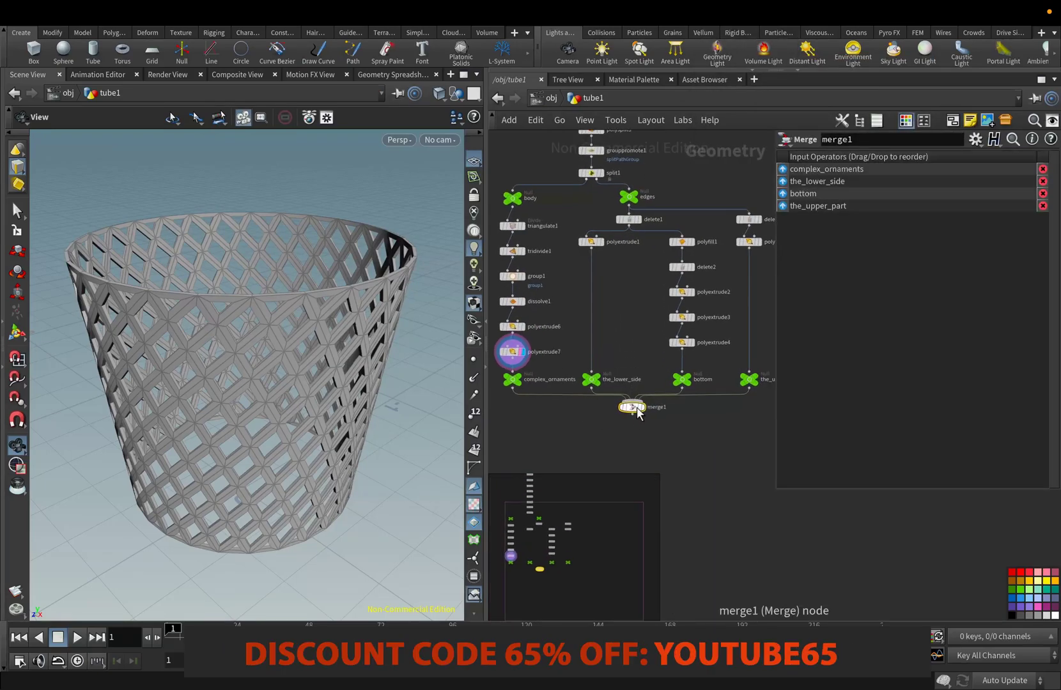
pyautogui.click(644, 407)
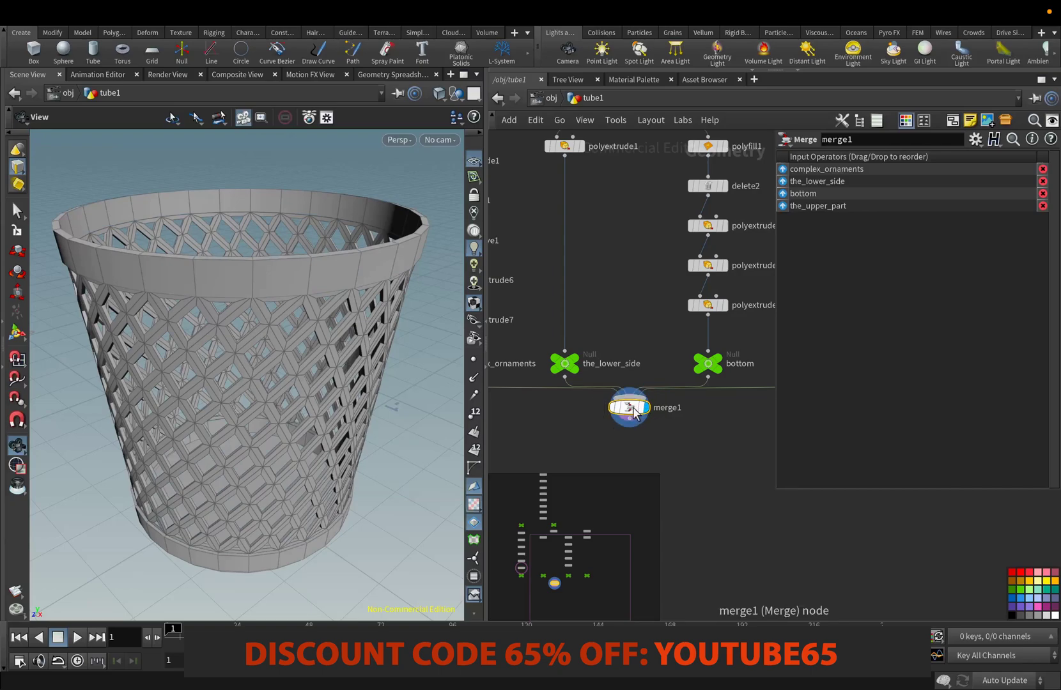
# Step: Add a Clean node below merge1 to clean up the merged basket geometry
pyautogui.moveTo(571, 560); pyautogui.dragTo(578, 606)
pyautogui.click(636, 266)
pyautogui.press('Tab')
pyautogui.write('clea')
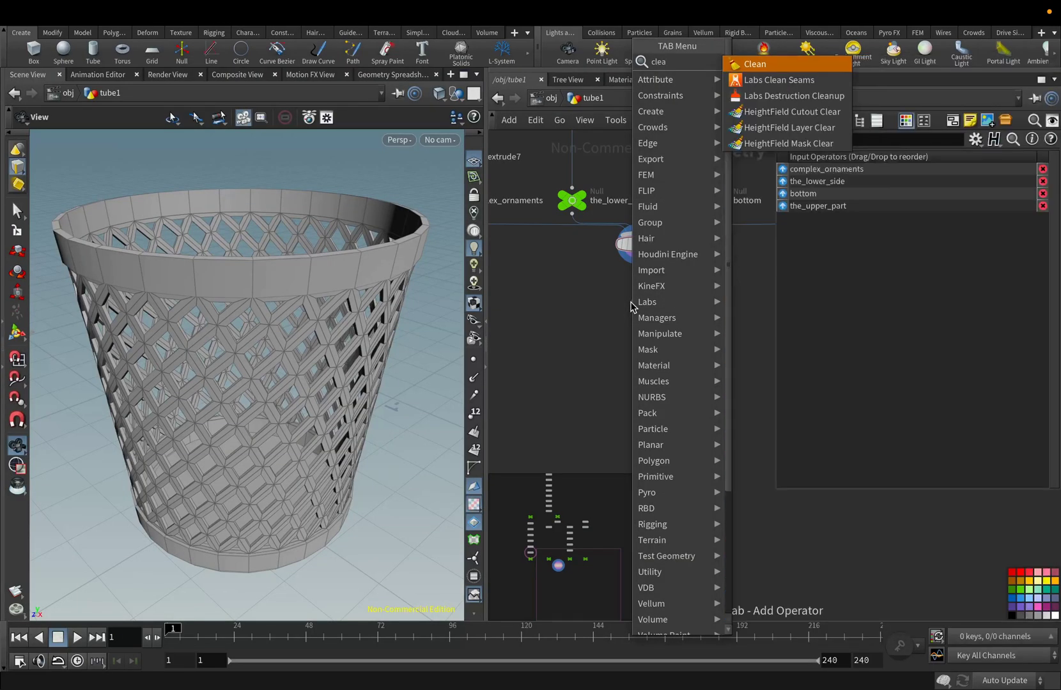
pyautogui.press('Return')
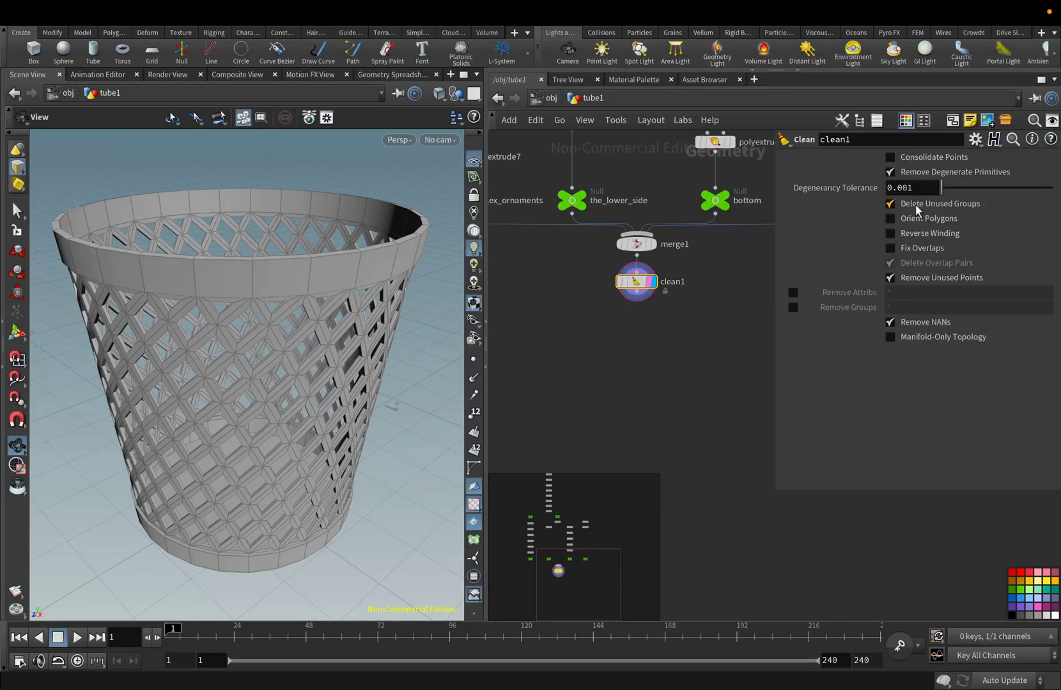
# Step: Enable Remove Attribs and Remove Groups on clean1, disable Remove Degenerate Primitives, and compare its node info with merge1's
pyautogui.click(793, 292)
pyautogui.click(792, 307)
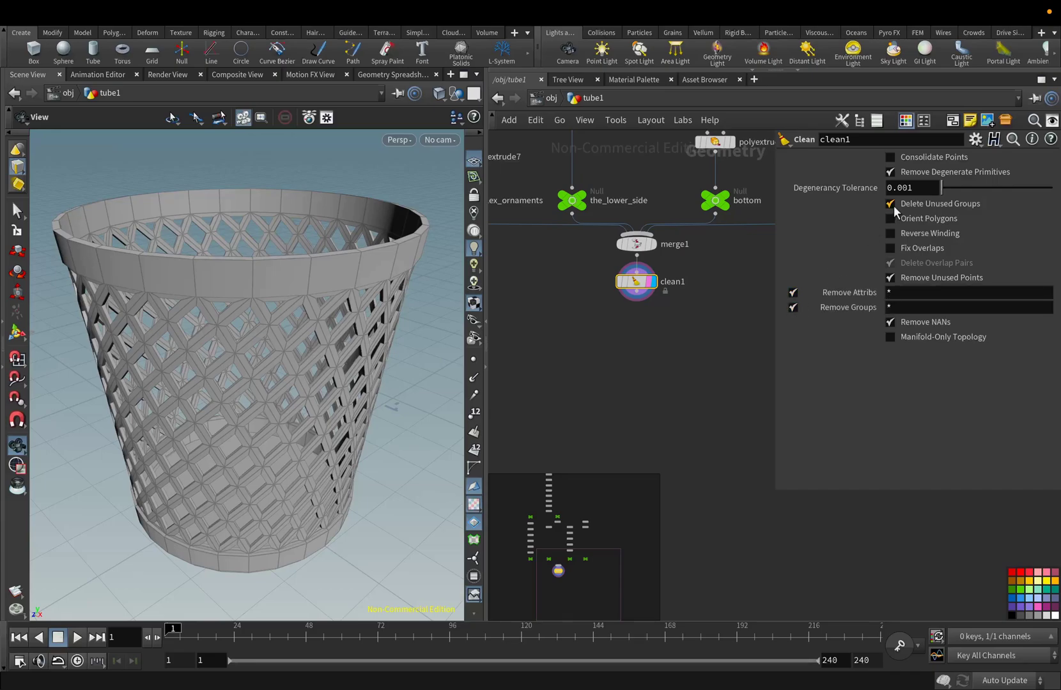
pyautogui.click(727, 312)
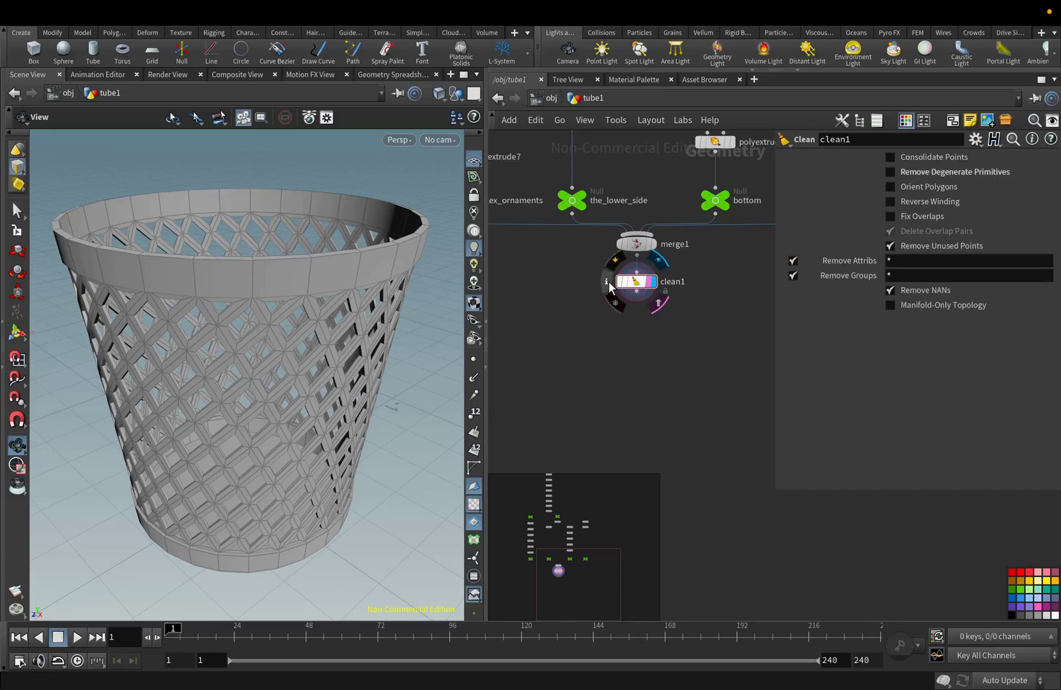
pyautogui.click(608, 284)
pyautogui.middleClick(609, 246)
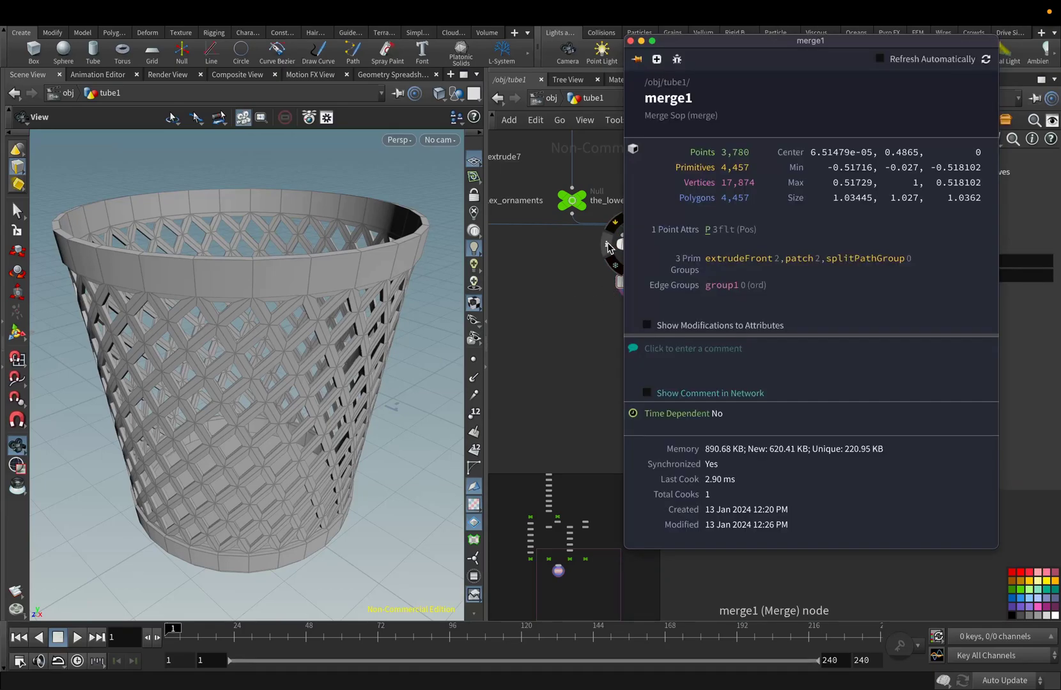
# Step: Add a UV Unwrap node after clean1 to generate UVs for the basket
pyautogui.click(636, 300)
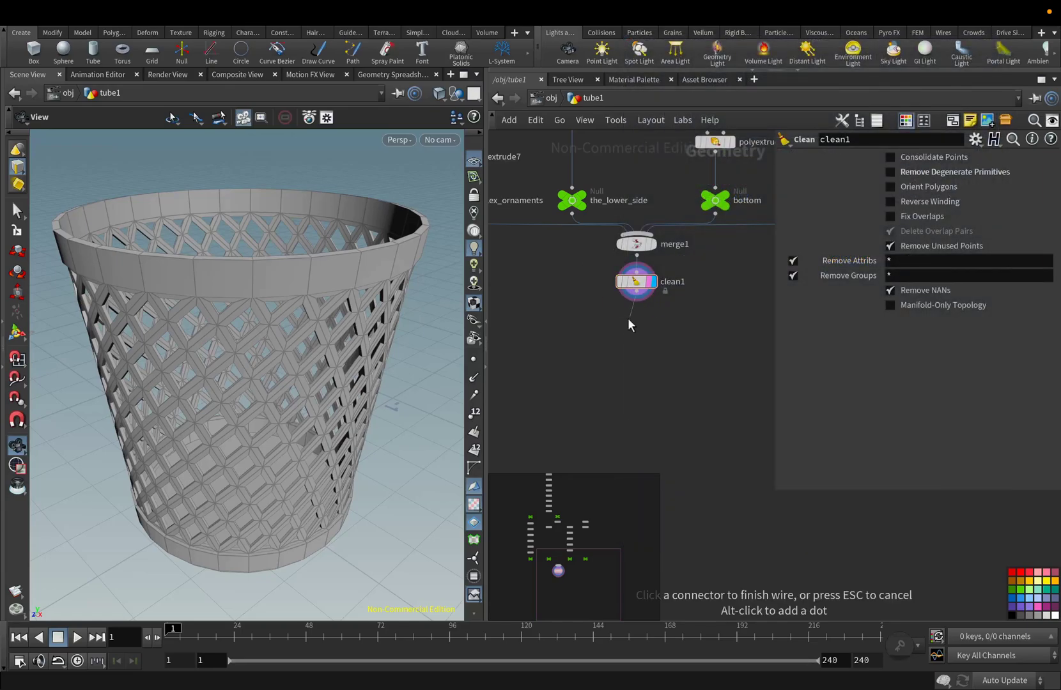
pyautogui.press('Tab')
pyautogui.write('un')
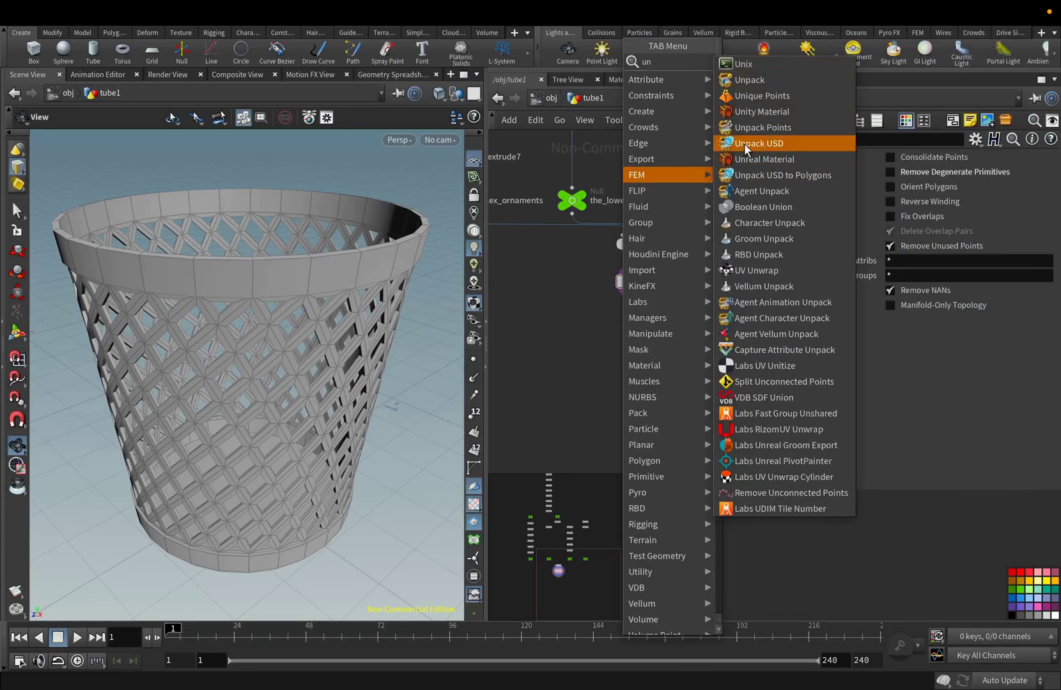
pyautogui.click(756, 270)
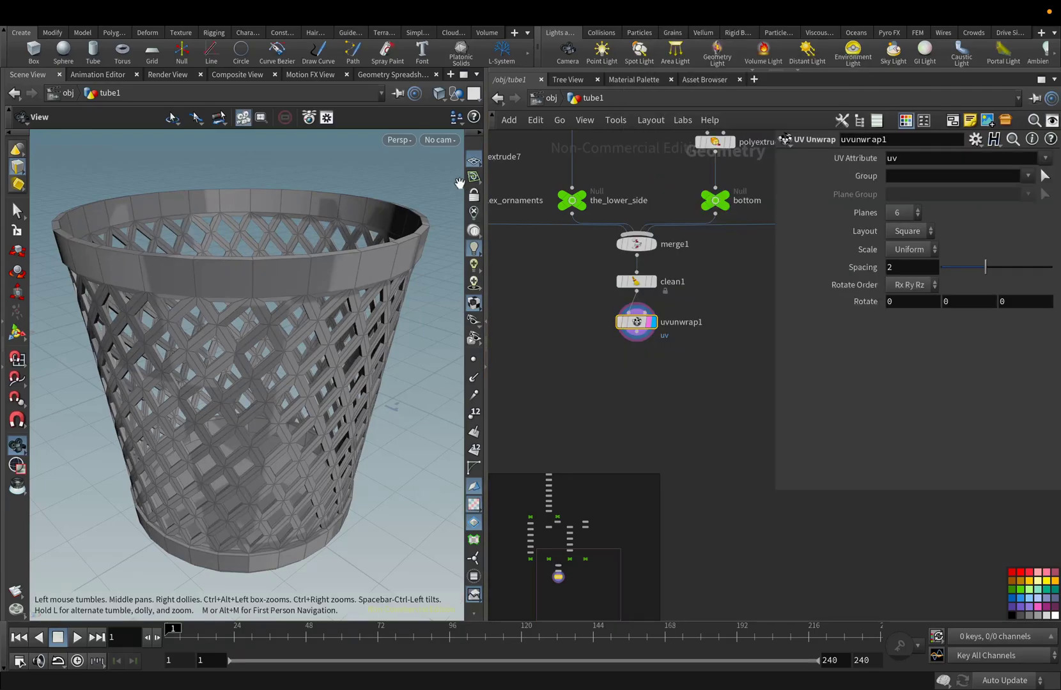
# Step: Split the scene view into two stacked viewports and switch the lower one to a framed UV viewport
pyautogui.click(456, 119)
pyautogui.click(511, 143)
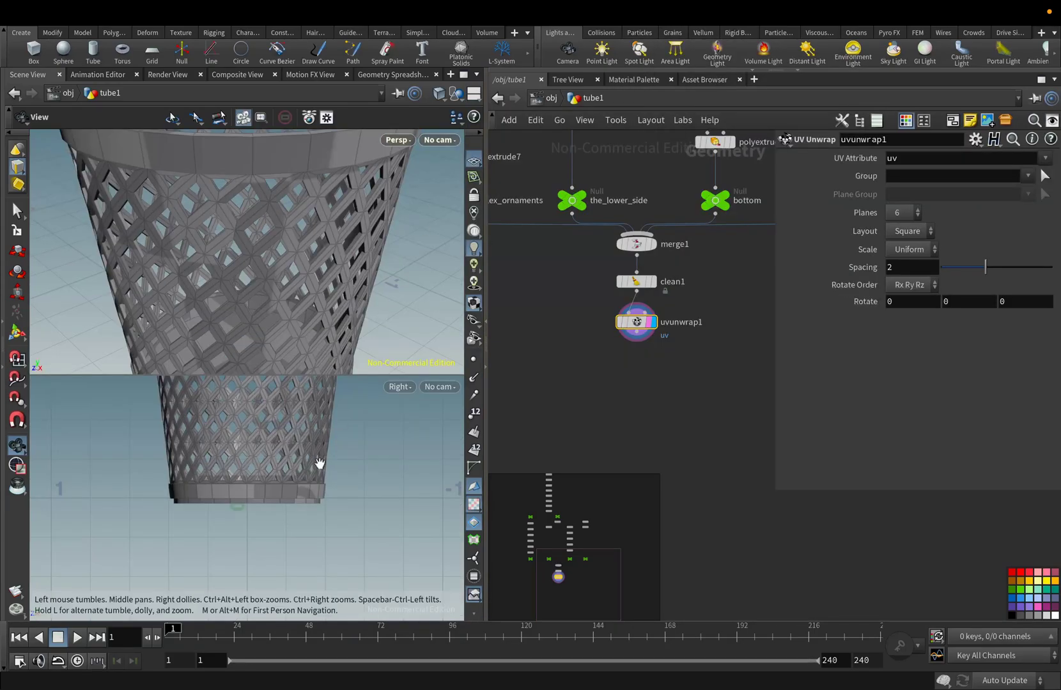
pyautogui.scroll(-2, 319, 463)
pyautogui.scroll(-2, 300, 534)
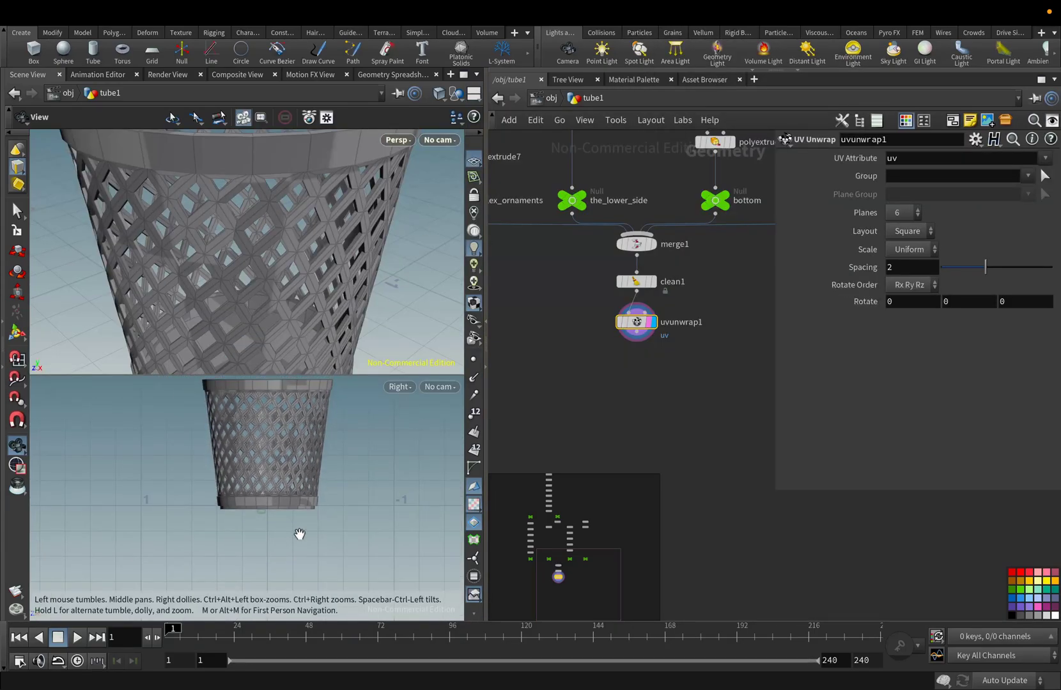
pyautogui.press('f')
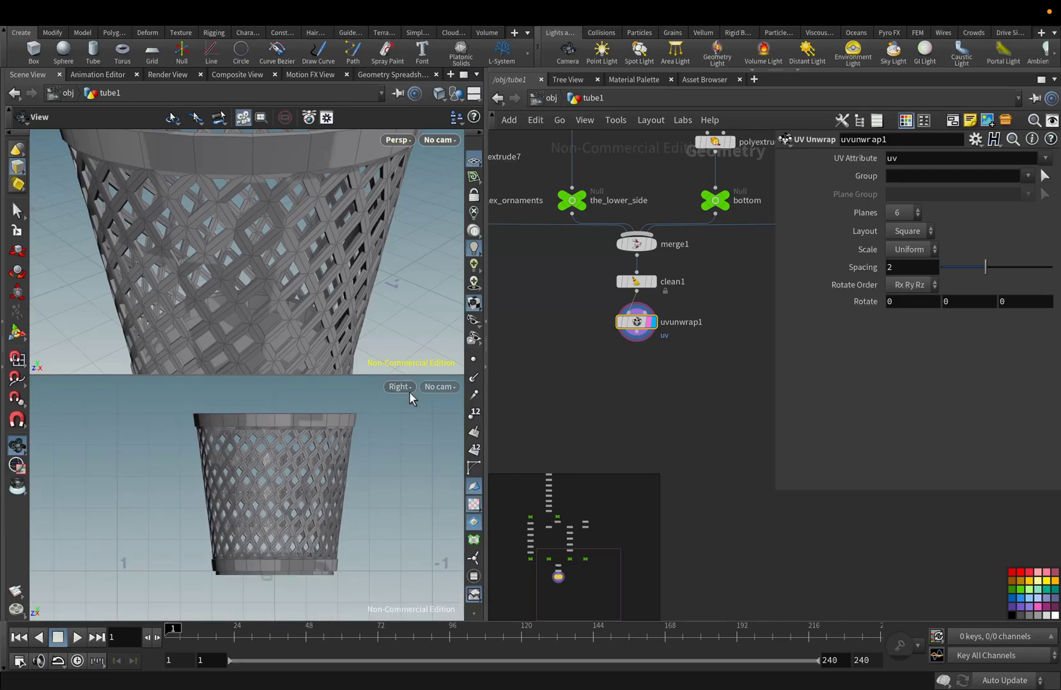
pyautogui.click(407, 388)
pyautogui.moveTo(460, 165)
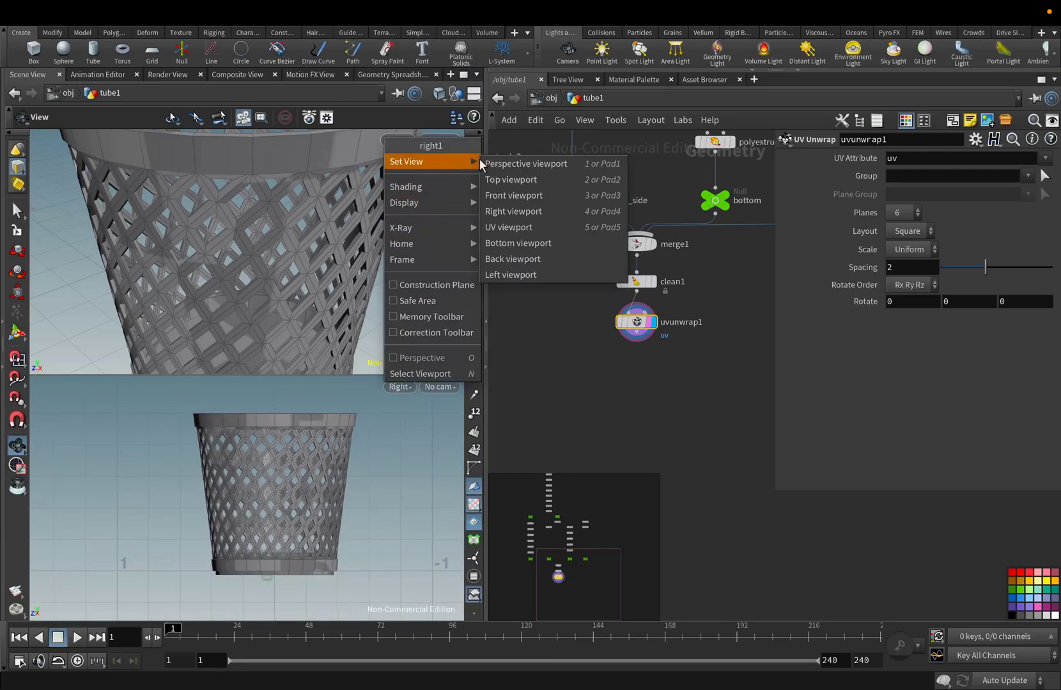
pyautogui.click(505, 230)
pyautogui.press('f')
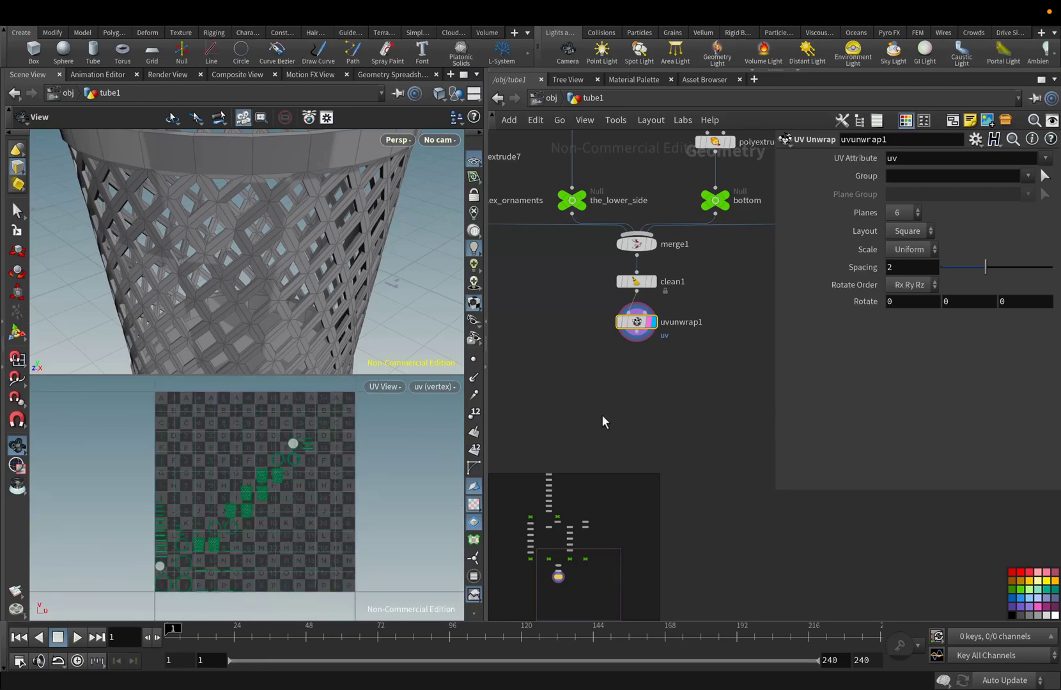
# Step: Add a UV Layout node after uvunwrap1 to pack the basket's UV islands
pyautogui.click(637, 333)
pyautogui.press('Tab')
pyautogui.write('uv')
pyautogui.press('Up')
pyautogui.press('Up')
pyautogui.press('Up')
pyautogui.press('Up')
pyautogui.press('Return')
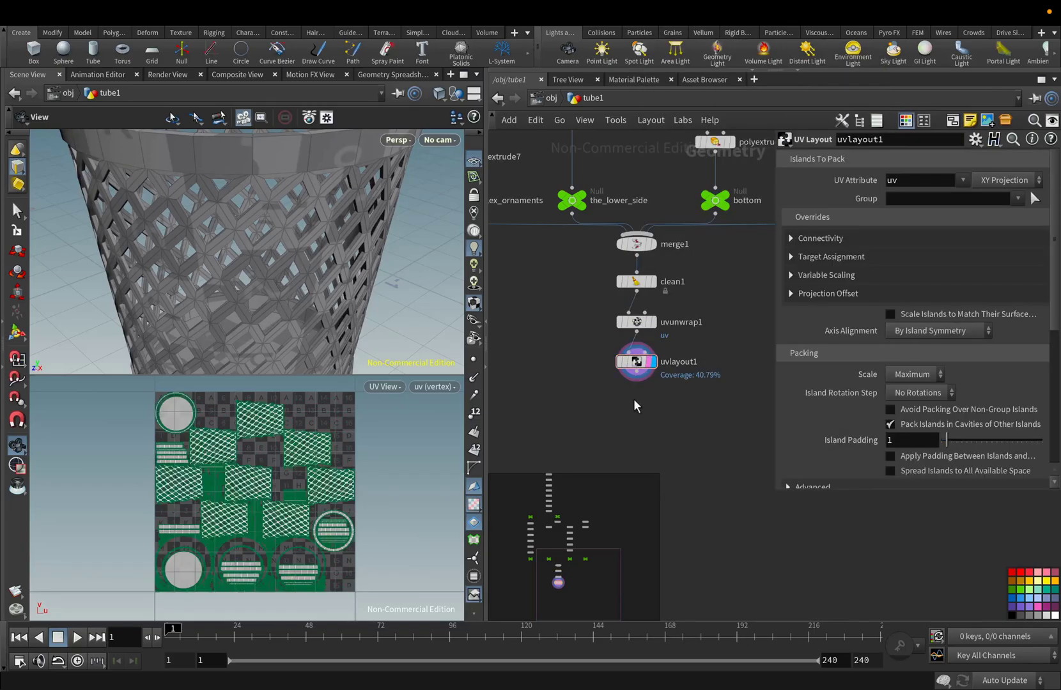
# Step: End the network with a Null named Trash_can after uvlayout1
pyautogui.scroll(3, 633, 398)
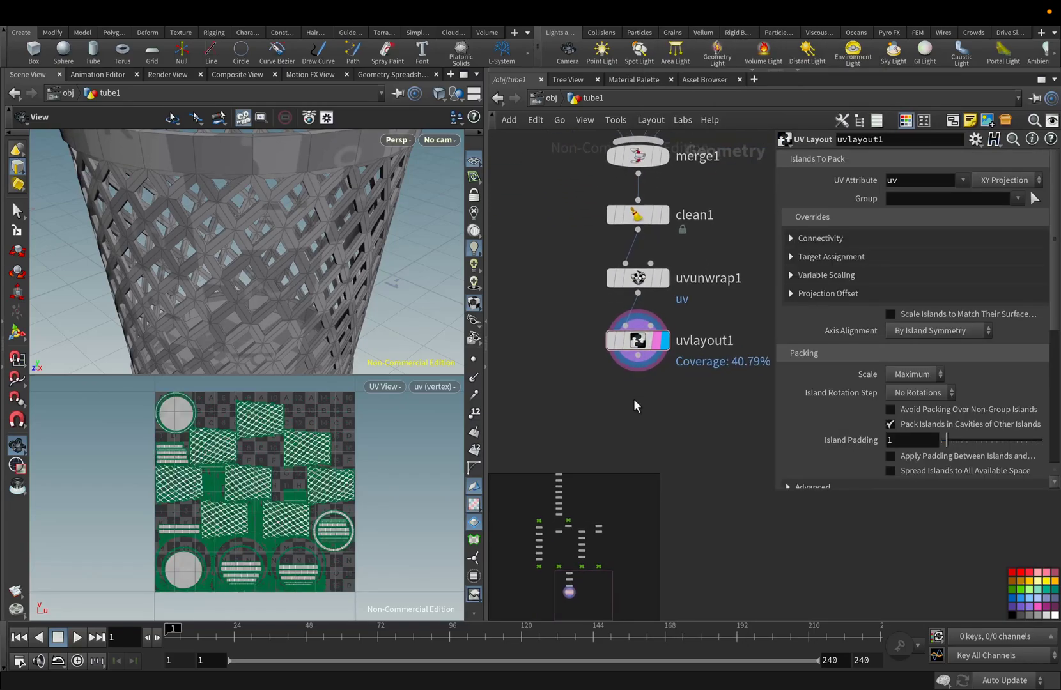
pyautogui.click(640, 361)
pyautogui.press('Tab')
pyautogui.write('tra')
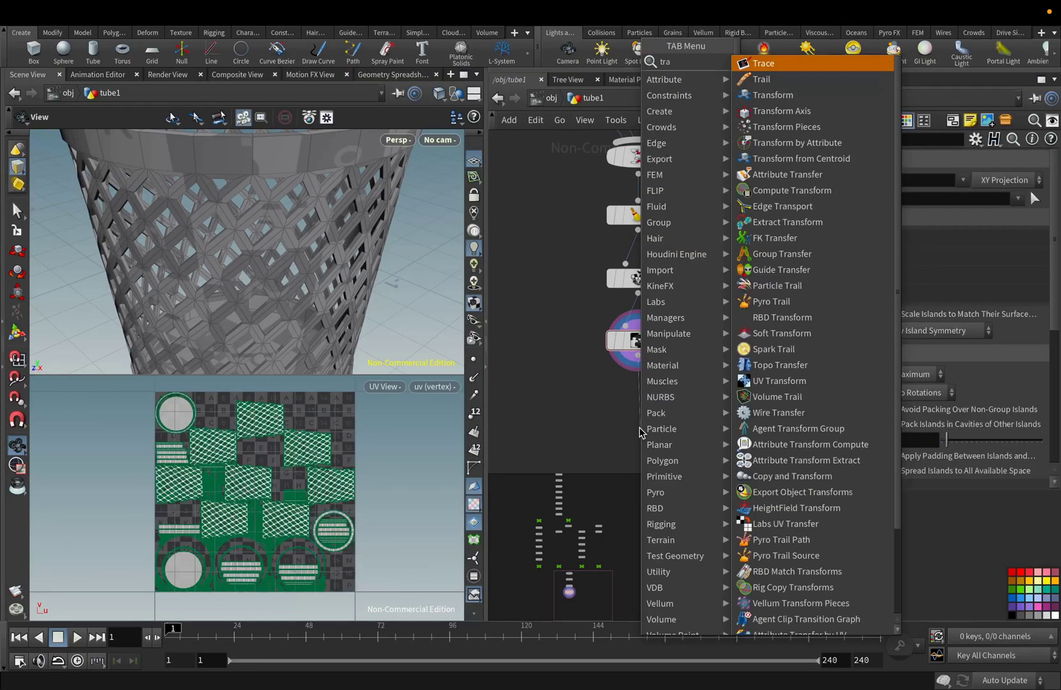
pyautogui.press('BackSpace')
pyautogui.press('BackSpace')
pyautogui.press('BackSpace')
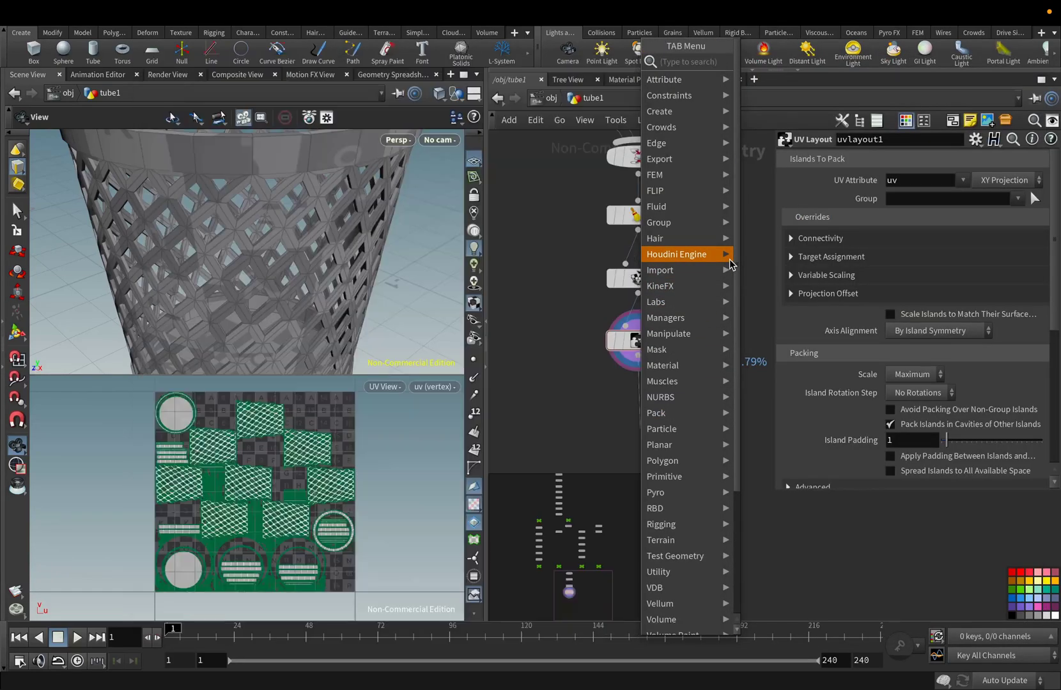
pyautogui.write('nul')
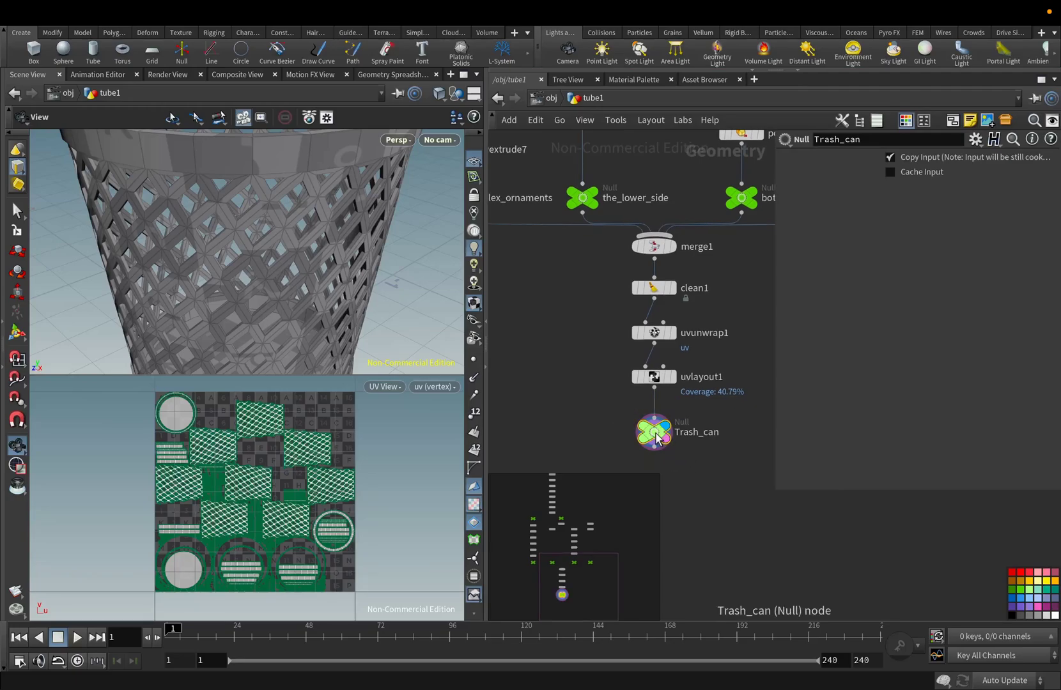
pyautogui.scroll(-10, 657, 438)
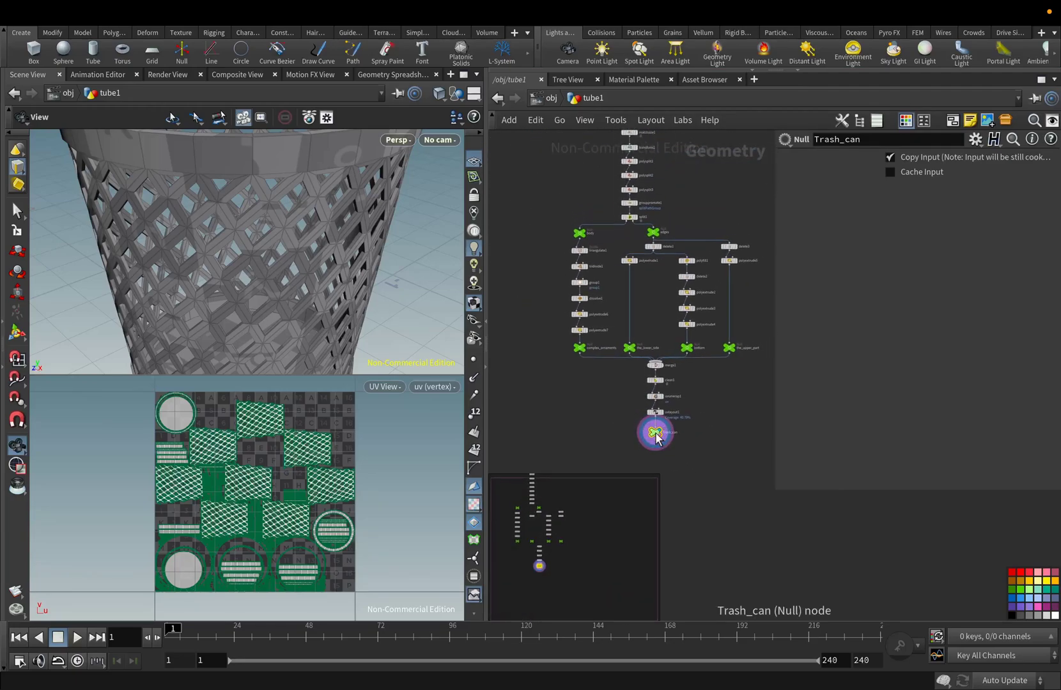
pyautogui.click(723, 407)
pyautogui.scroll(-10, 341, 299)
pyautogui.moveTo(341, 298)
pyautogui.mouseDown()
pyautogui.moveTo(375, 236)
pyautogui.moveTo(356, 279)
pyautogui.moveTo(327, 282)
pyautogui.mouseUp()
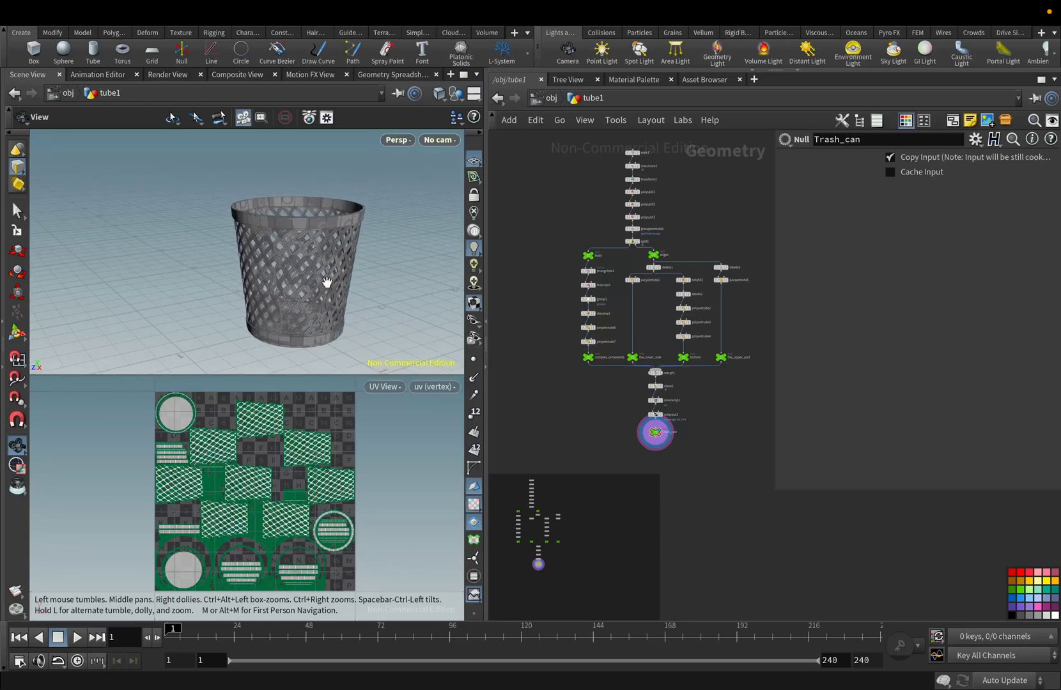